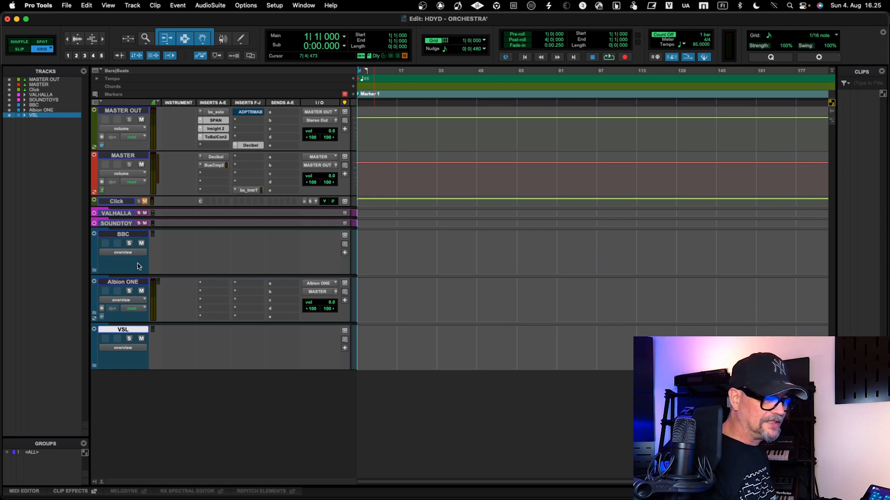
# Step: Expand the BBC folder track and look through the string, brass, woodwind and piano tracks inside it
pyautogui.click(91, 237)
pyautogui.click(154, 253)
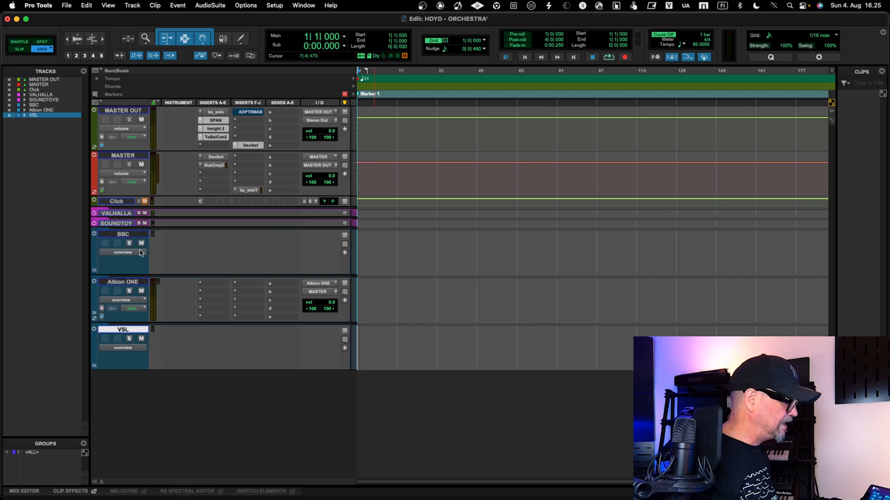
pyautogui.click(93, 273)
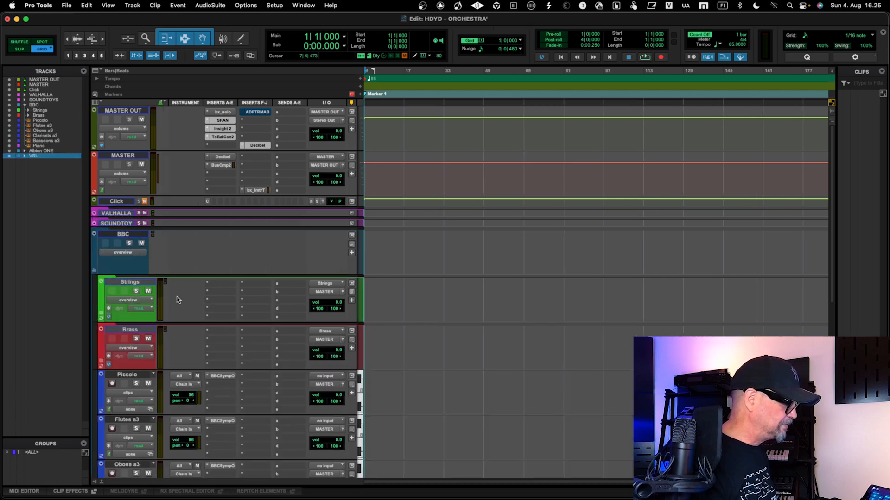
pyautogui.scroll(-2, 177, 300)
pyautogui.scroll(-2, 177, 300)
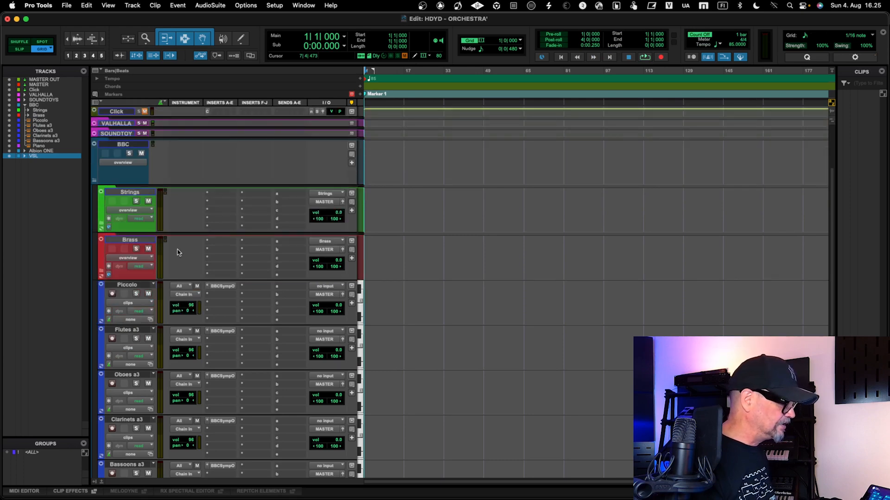
pyautogui.scroll(-1, 189, 261)
pyautogui.scroll(-3, 189, 261)
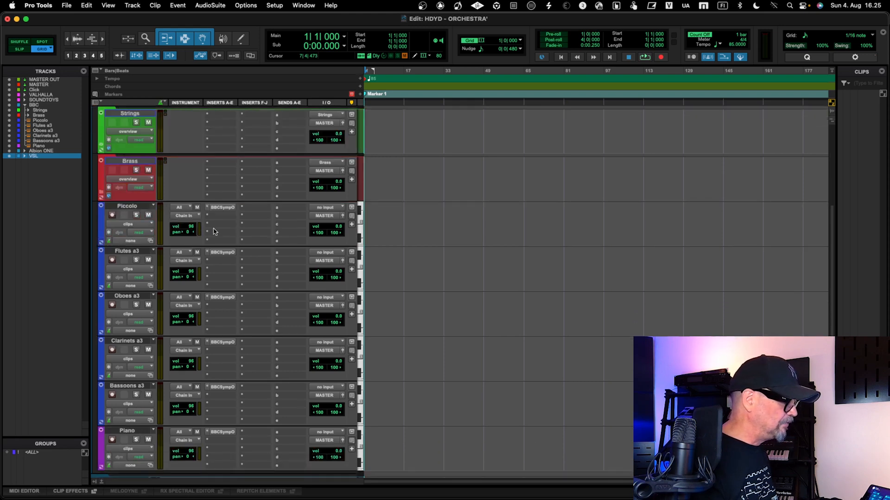
pyautogui.scroll(2, 225, 230)
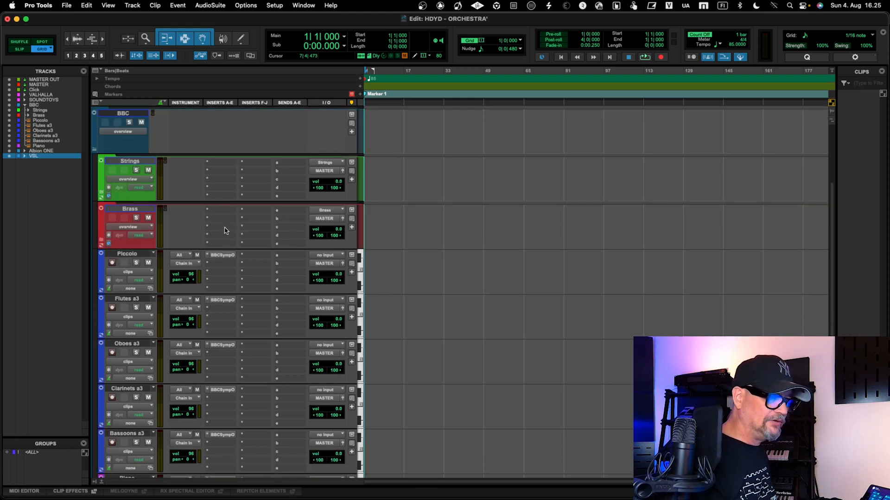
pyautogui.scroll(1, 226, 231)
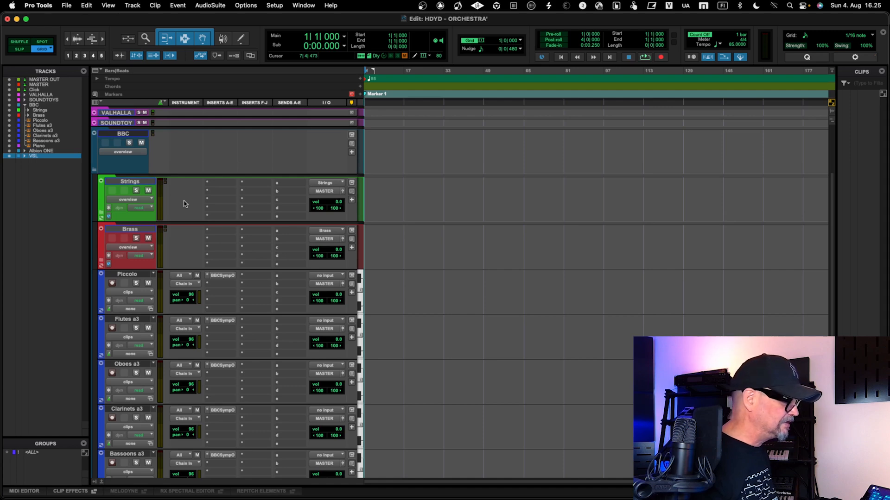
# Step: Expand the Strings and Brass folder tracks within BBC and review their individual instrument tracks
pyautogui.click(102, 215)
pyautogui.click(102, 215)
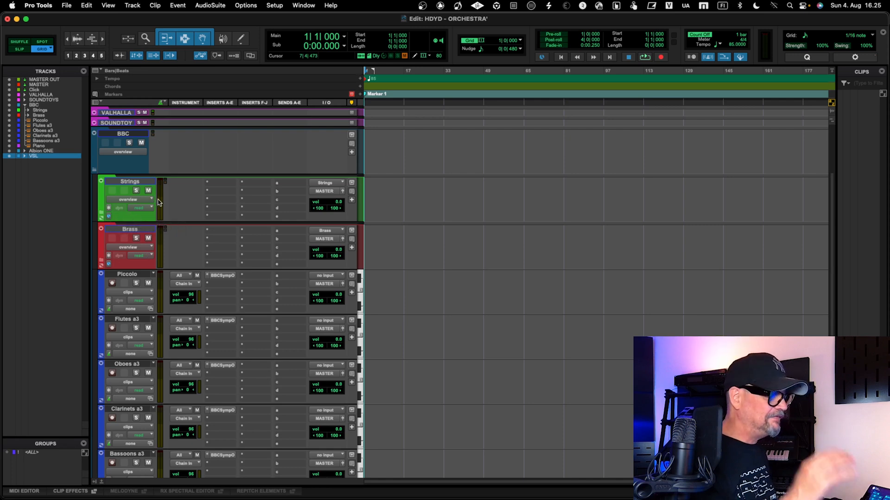
pyautogui.click(101, 215)
pyautogui.scroll(-5, 121, 282)
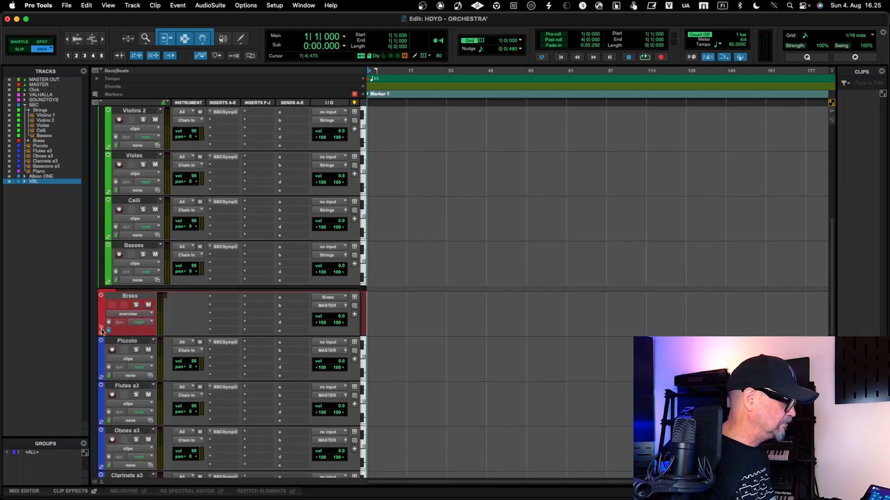
pyautogui.click(102, 330)
pyautogui.scroll(-2, 244, 349)
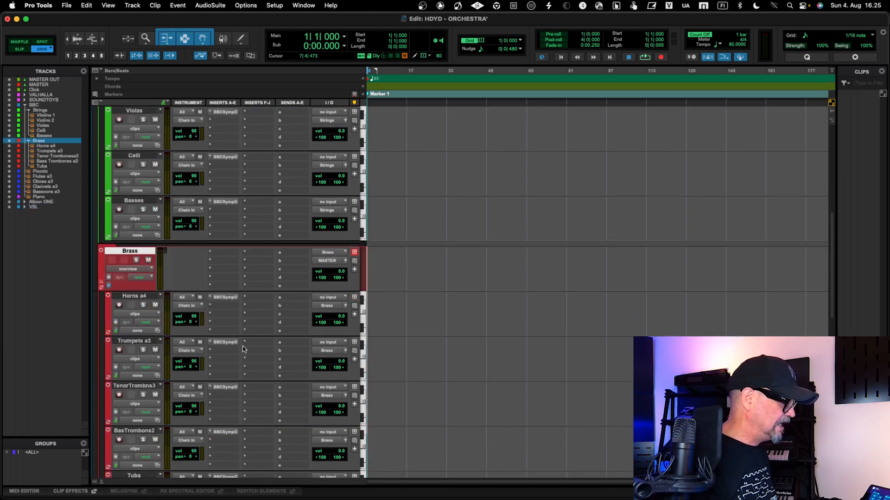
pyautogui.scroll(-2, 244, 349)
pyautogui.scroll(4, 244, 350)
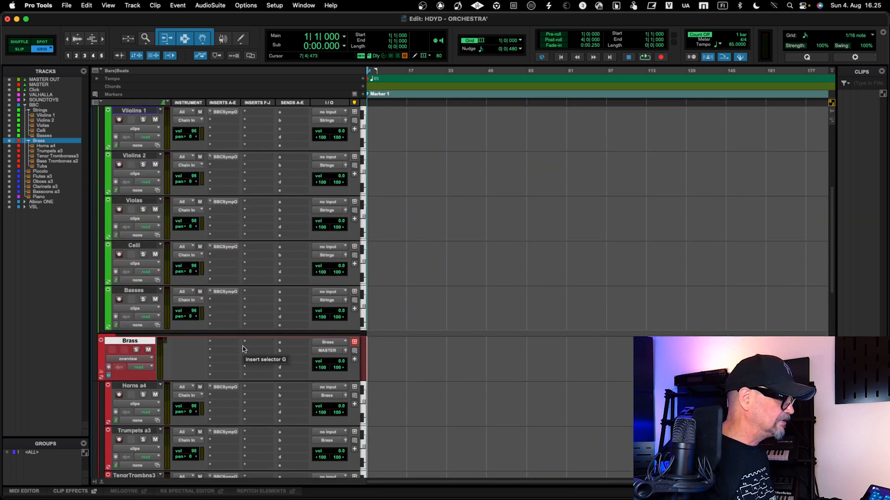
pyautogui.scroll(5, 244, 350)
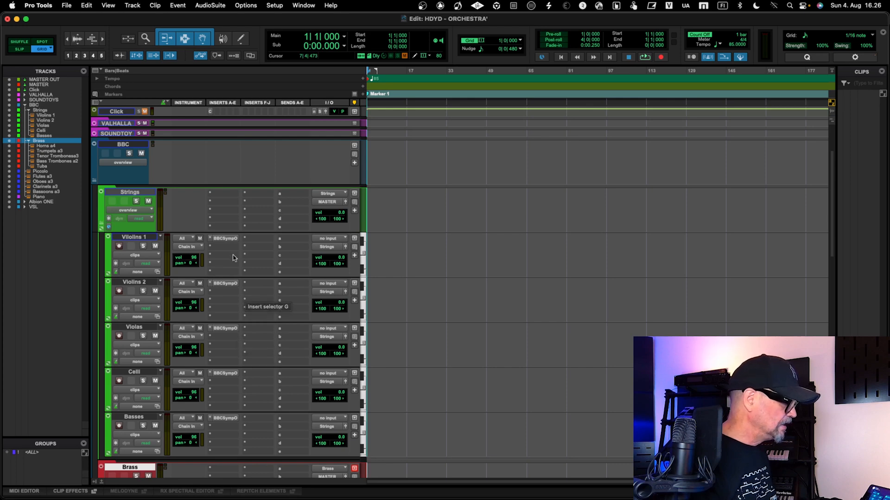
# Step: Open the BBC Symphony Orchestra instrument on the Violins 1 track and switch its mode to Core
pyautogui.click(228, 241)
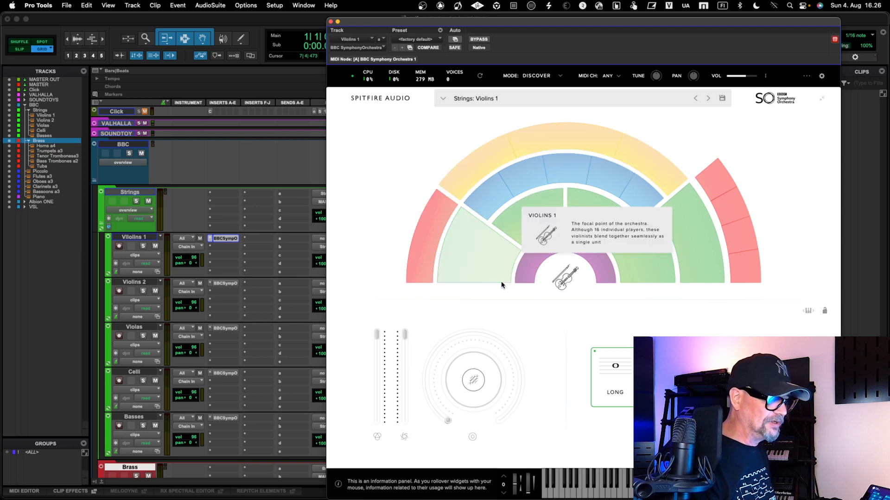
pyautogui.moveTo(513, 326)
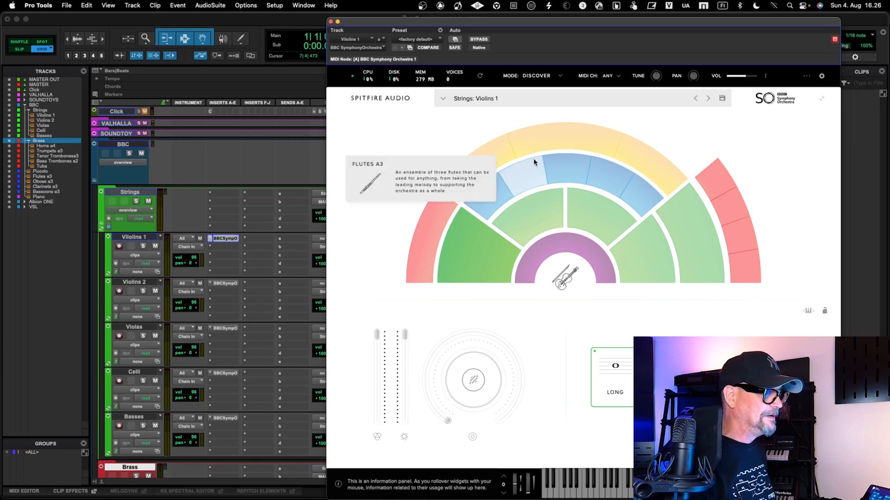
pyautogui.click(556, 78)
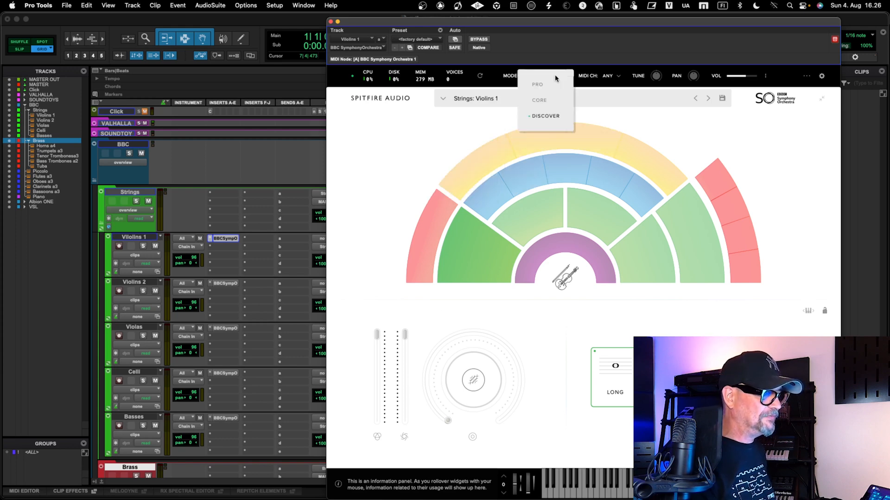
pyautogui.click(541, 101)
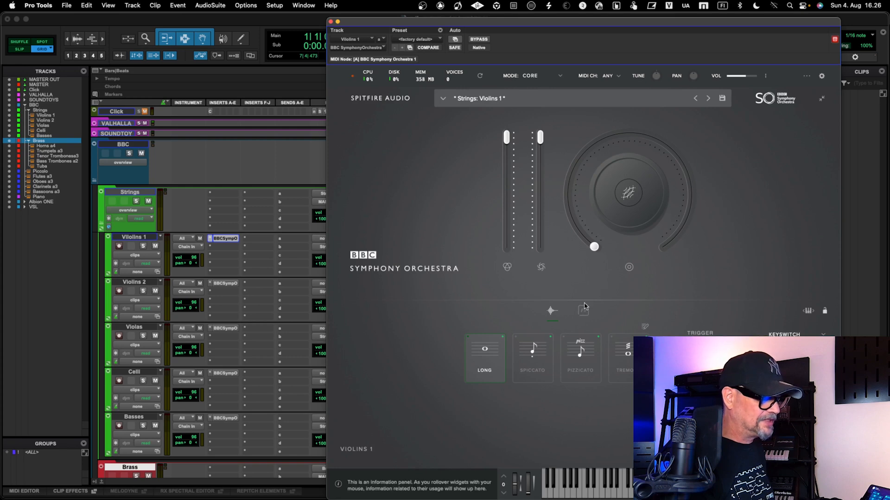
pyautogui.click(577, 370)
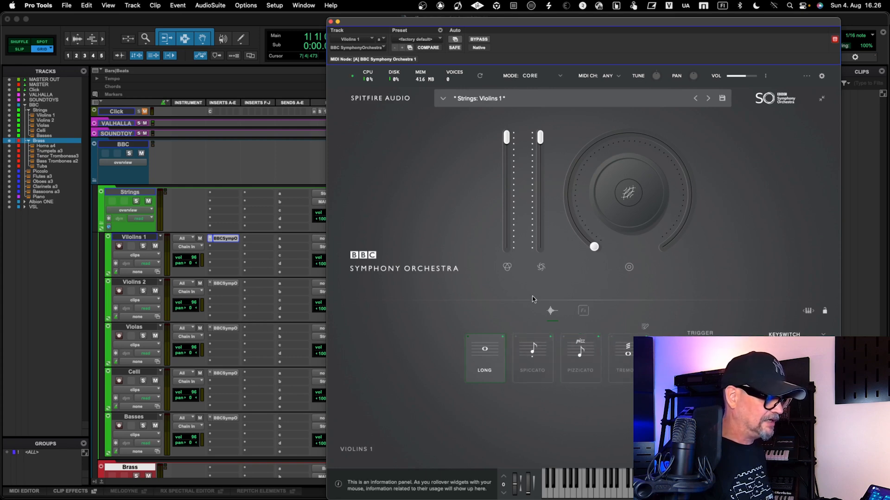
# Step: Set the Violins 1 instrument back to Discover mode and close its plug-in window
pyautogui.click(557, 77)
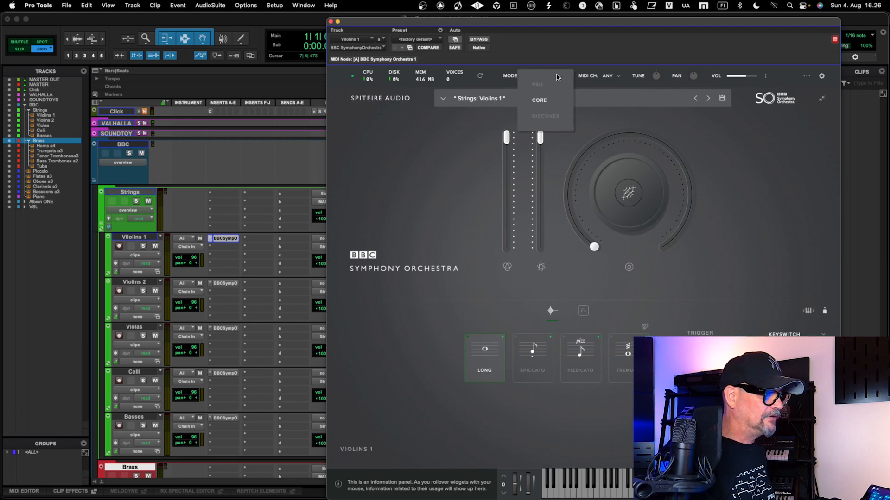
pyautogui.click(545, 119)
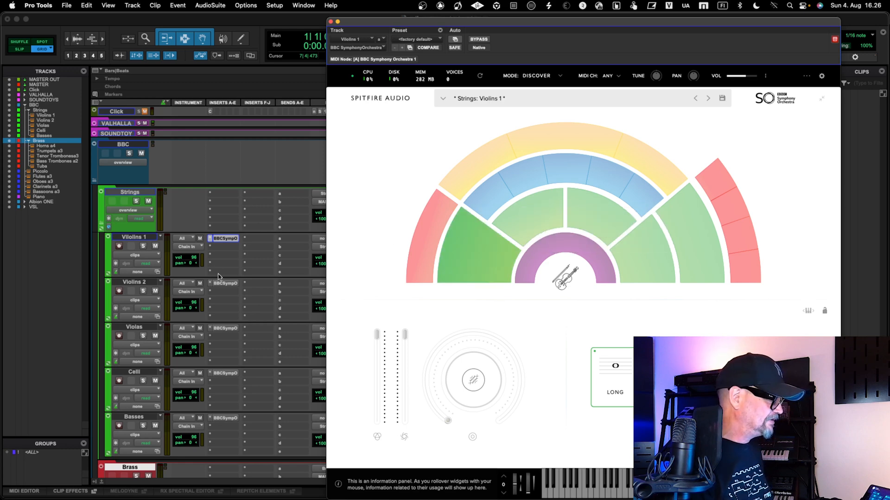
pyautogui.scroll(-3, 146, 344)
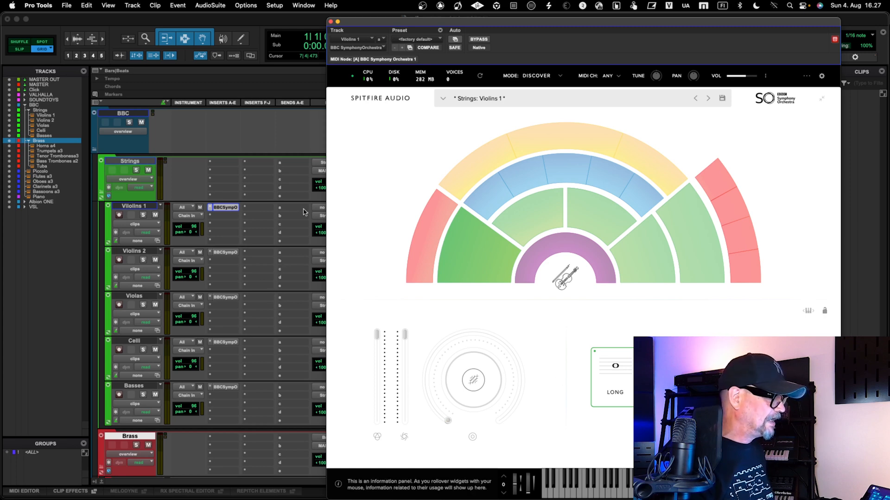
pyautogui.click(331, 22)
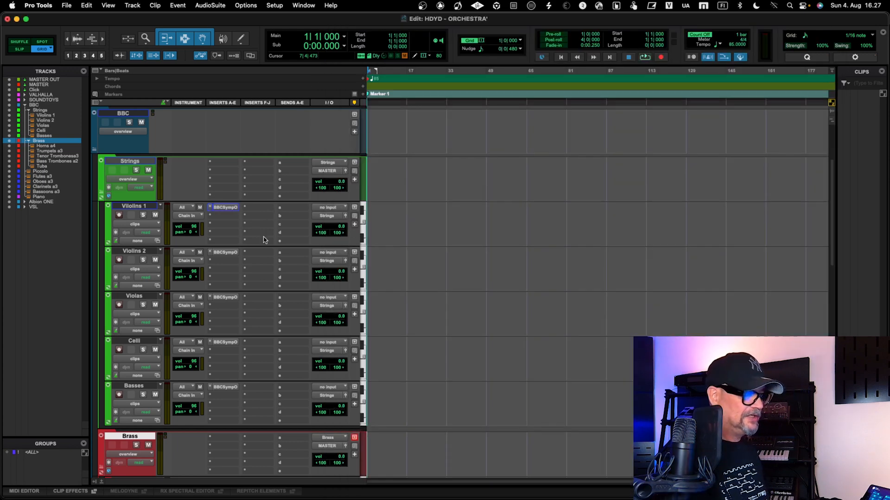
# Step: Review the string and brass tracks once more and collapse the Strings and Brass folder tracks
pyautogui.scroll(-3, 263, 239)
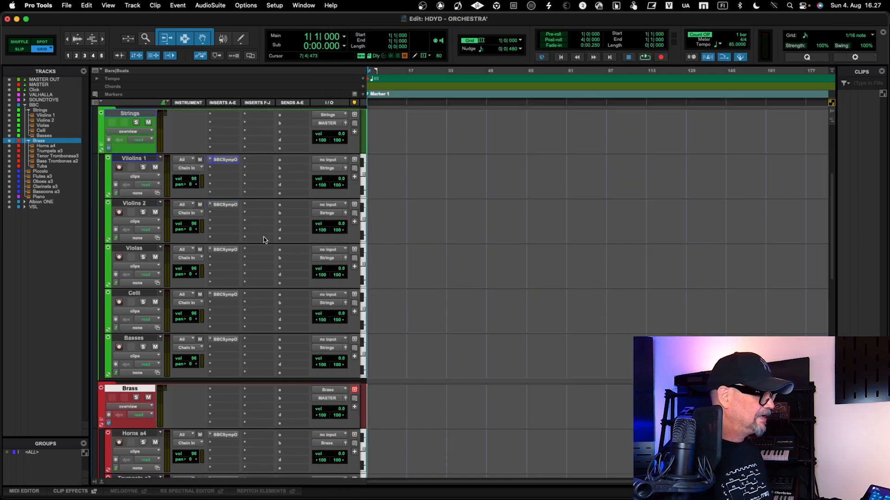
pyautogui.scroll(3, 263, 239)
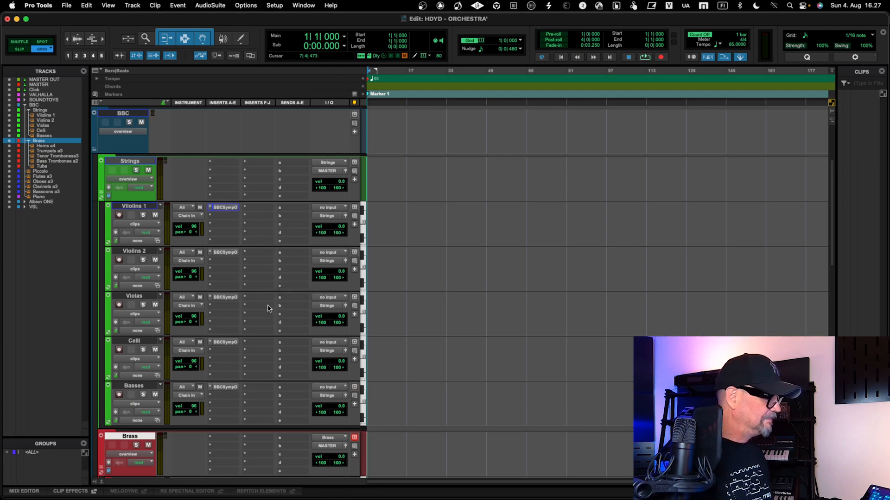
pyautogui.scroll(-3, 268, 308)
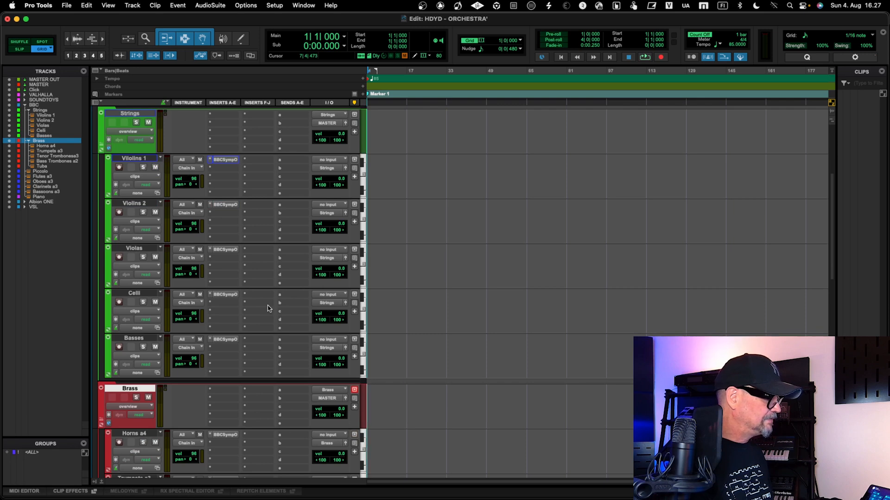
pyautogui.scroll(-6, 267, 308)
pyautogui.scroll(6, 267, 308)
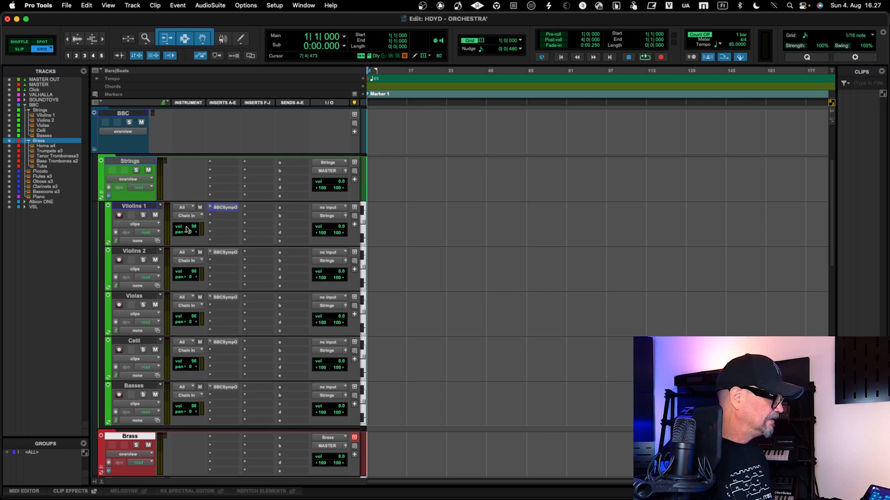
pyautogui.click(101, 192)
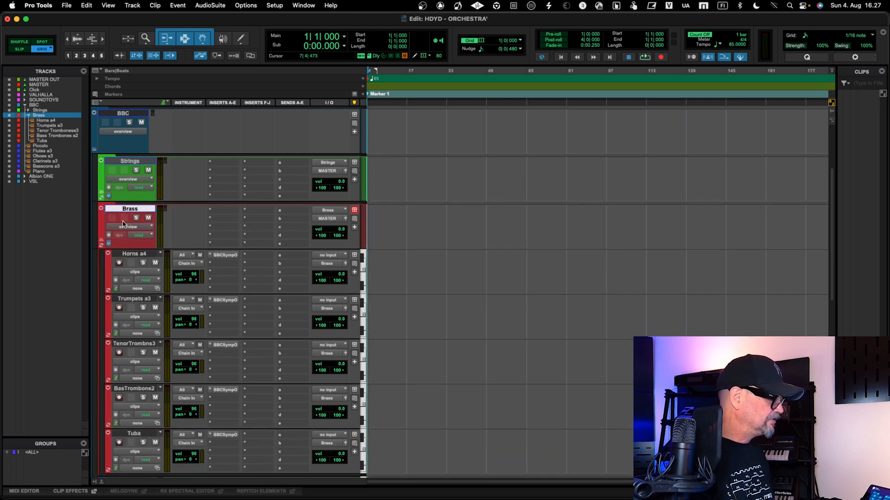
pyautogui.click(102, 240)
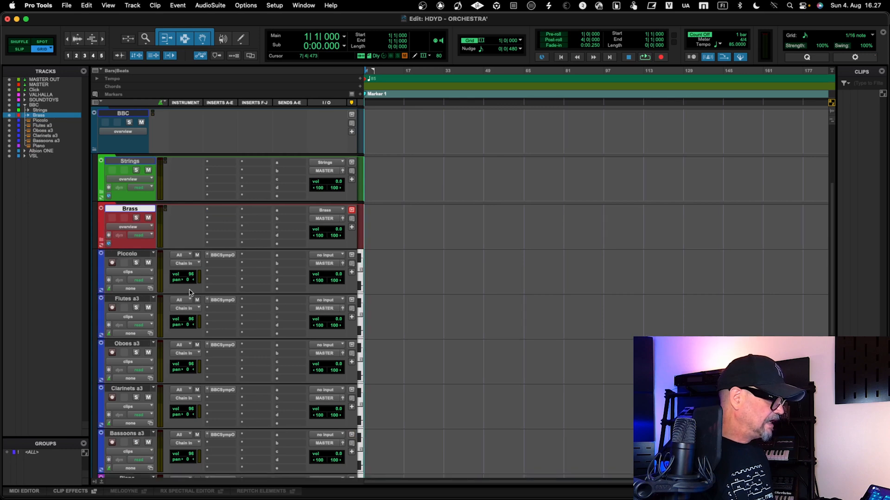
# Step: View the BBC Symphony Orchestra instrument on the Piccolo track and close its plug-in window
pyautogui.scroll(-2, 189, 292)
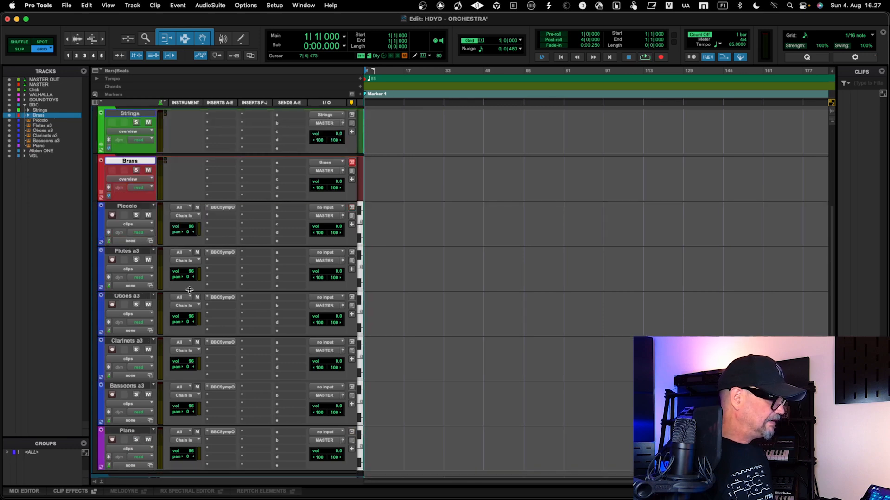
pyautogui.click(224, 208)
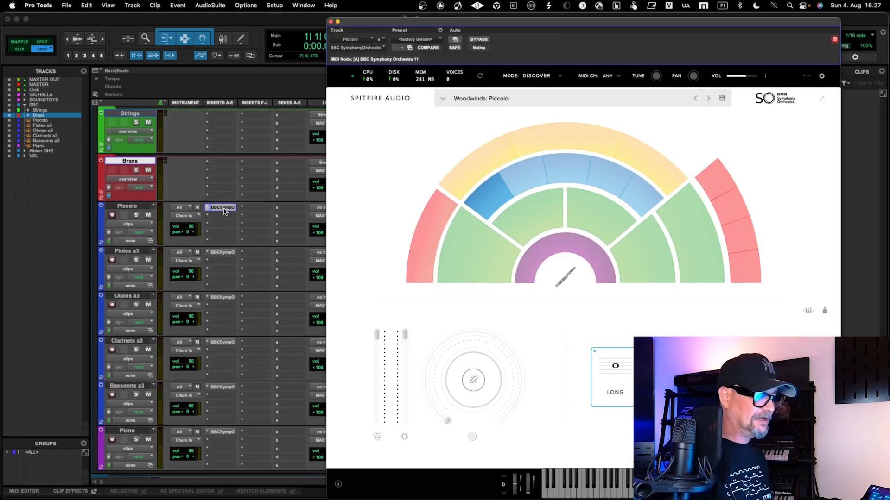
pyautogui.click(267, 216)
pyautogui.press('Escape')
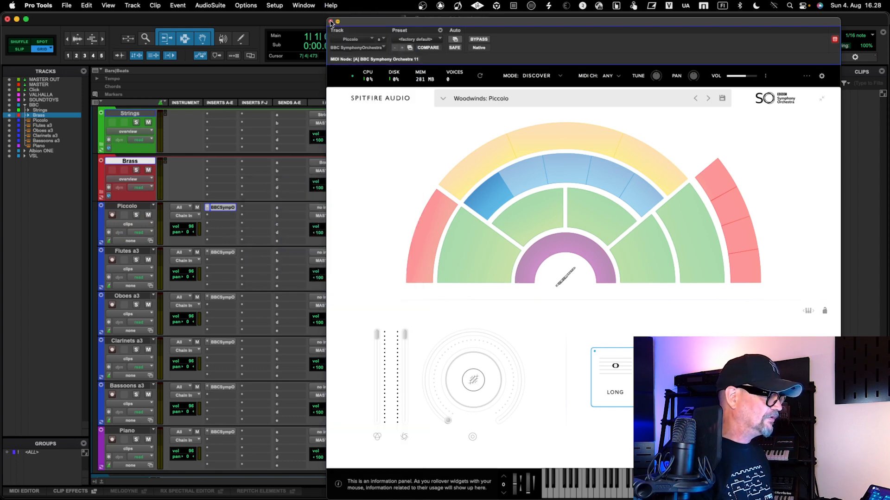
pyautogui.click(331, 21)
pyautogui.click(223, 208)
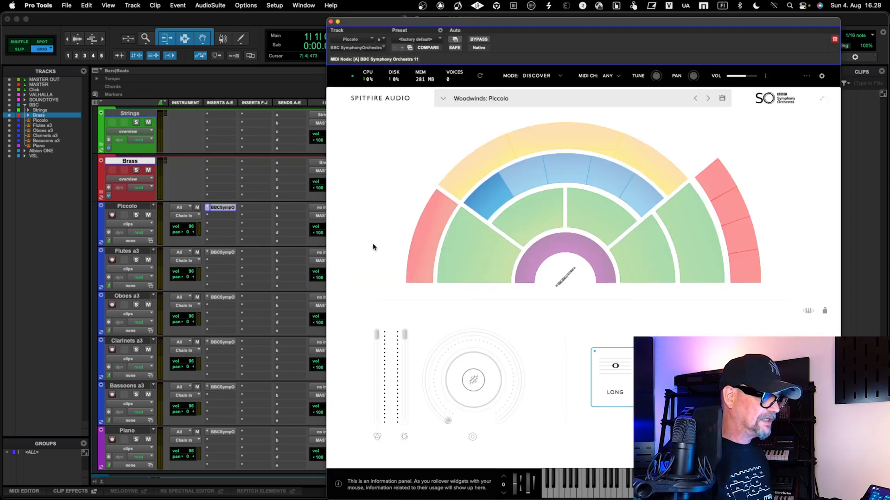
pyautogui.moveTo(488, 200)
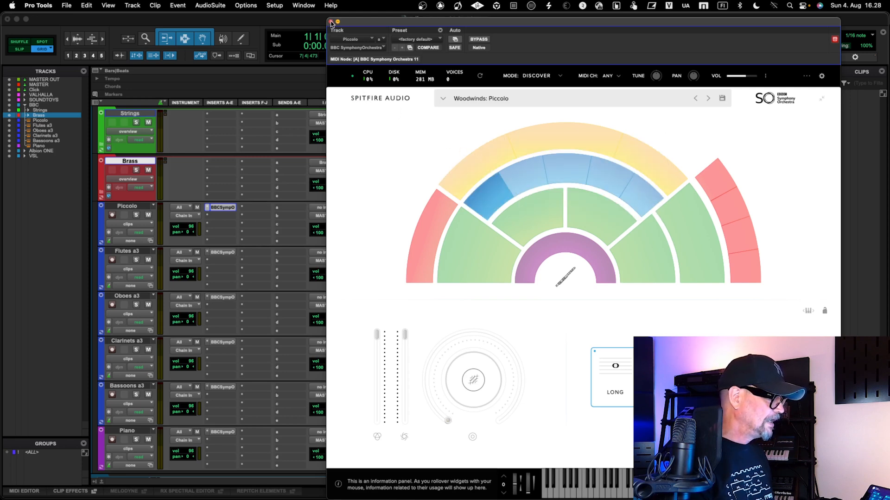
pyautogui.click(330, 22)
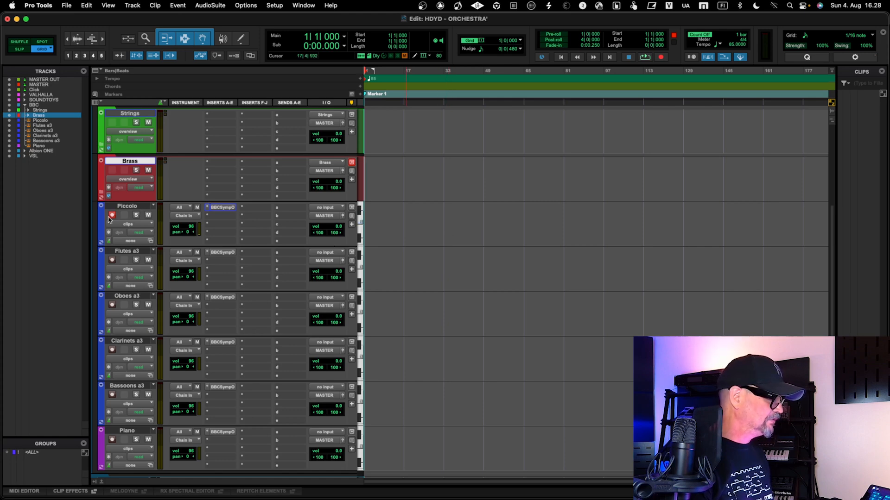
# Step: Inspect the BBC Symphony Orchestra instrument on the Flutes a3 track and close its plug-in window
pyautogui.scroll(-2, 244, 248)
pyautogui.scroll(2, 244, 249)
pyautogui.scroll(-2, 244, 246)
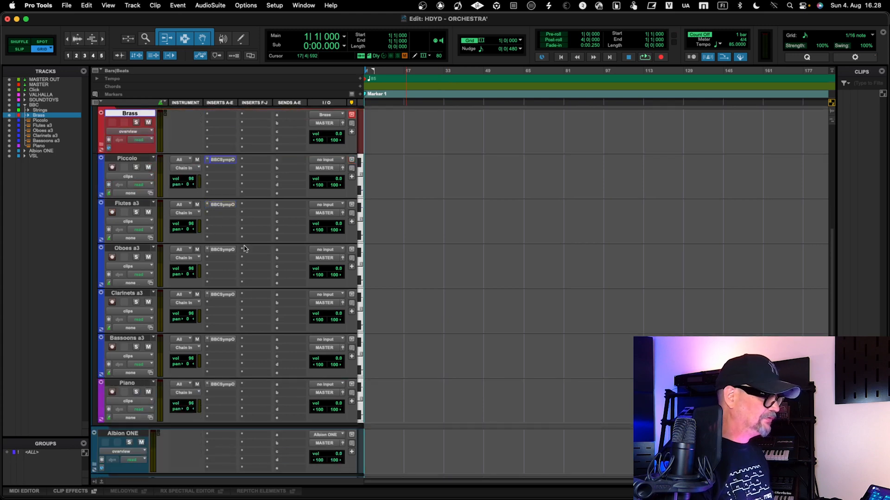
pyautogui.click(229, 206)
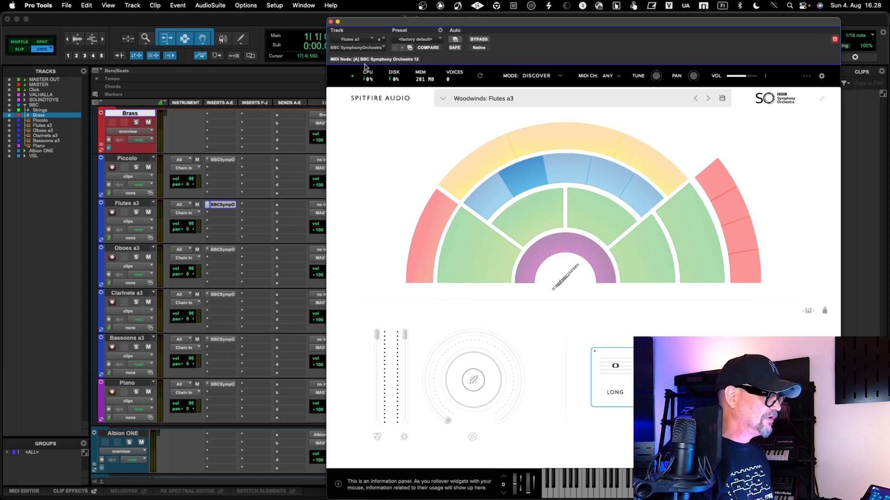
pyautogui.click(330, 22)
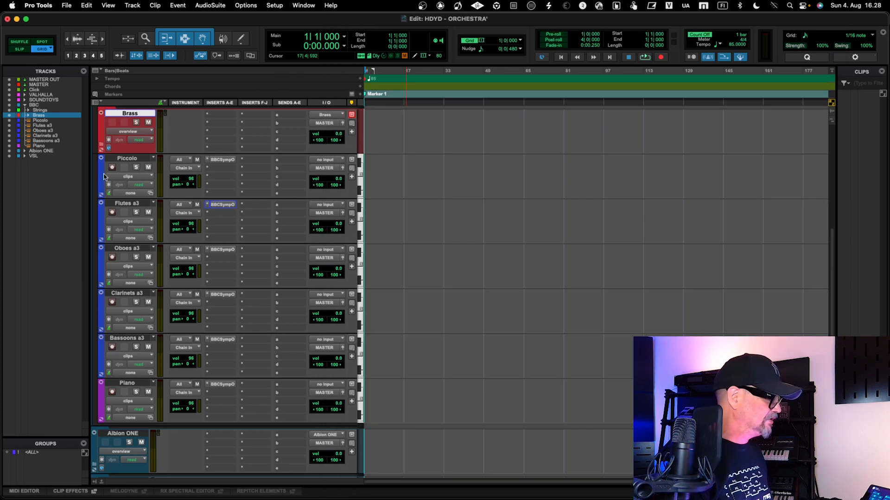
# Step: Move the Piccolo through Bassoons a3 tracks into a new stereo routing folder named Woodwinds, with the tracks routed to it
pyautogui.click(57, 120)
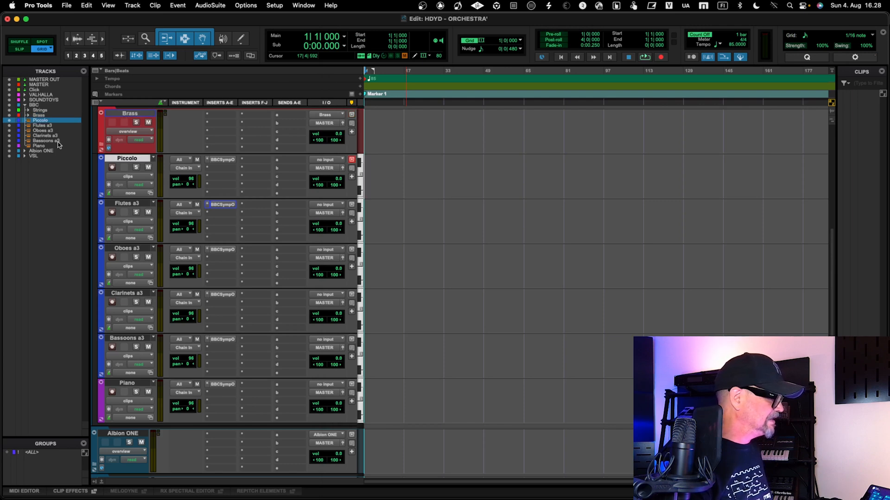
pyautogui.keyDown('shift'); pyautogui.click(58, 141); pyautogui.keyUp('shift')
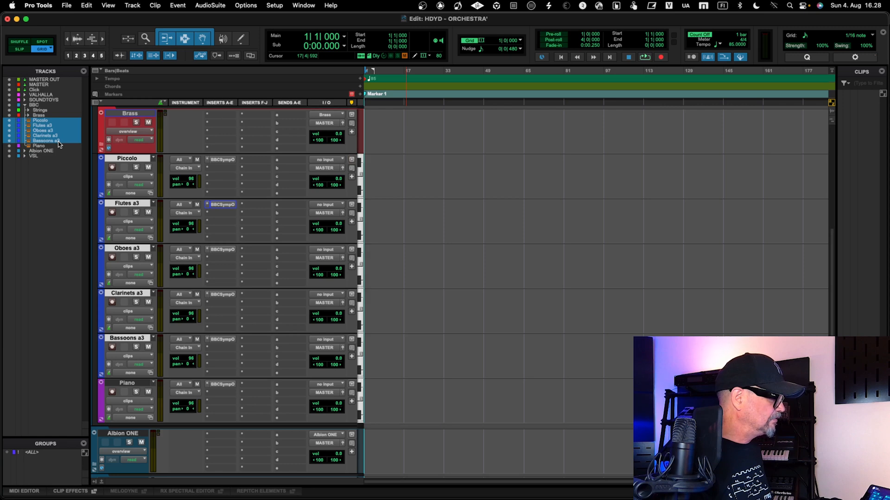
pyautogui.rightClick(59, 144)
pyautogui.moveTo(105, 181)
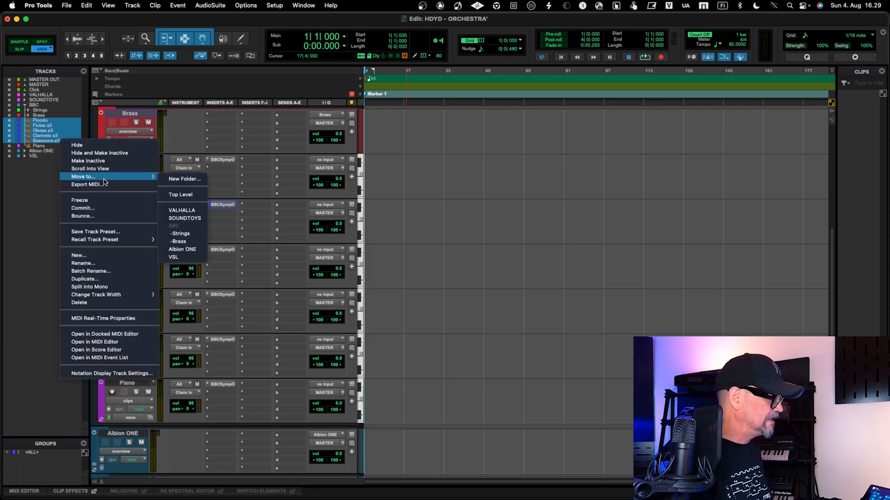
pyautogui.click(181, 179)
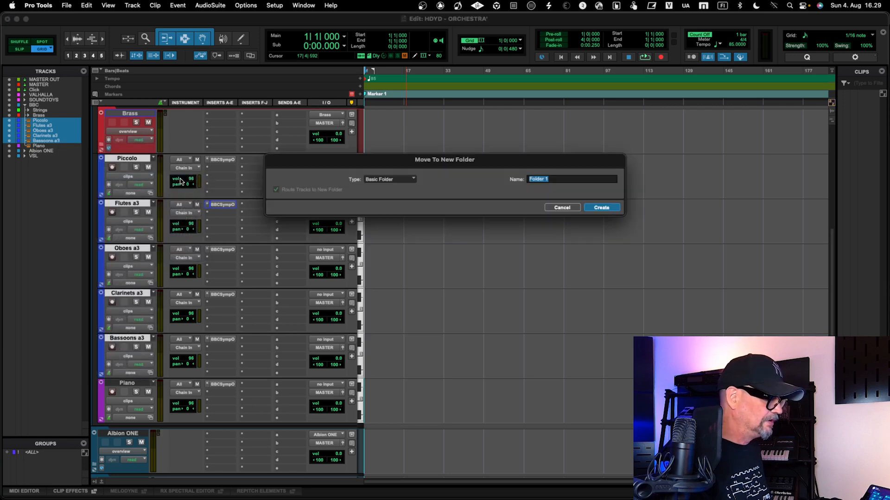
pyautogui.click(397, 180)
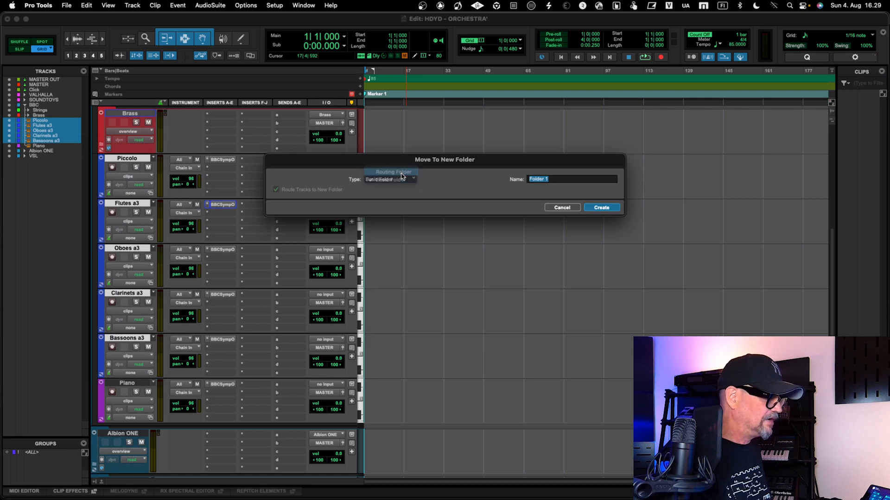
pyautogui.click(401, 174)
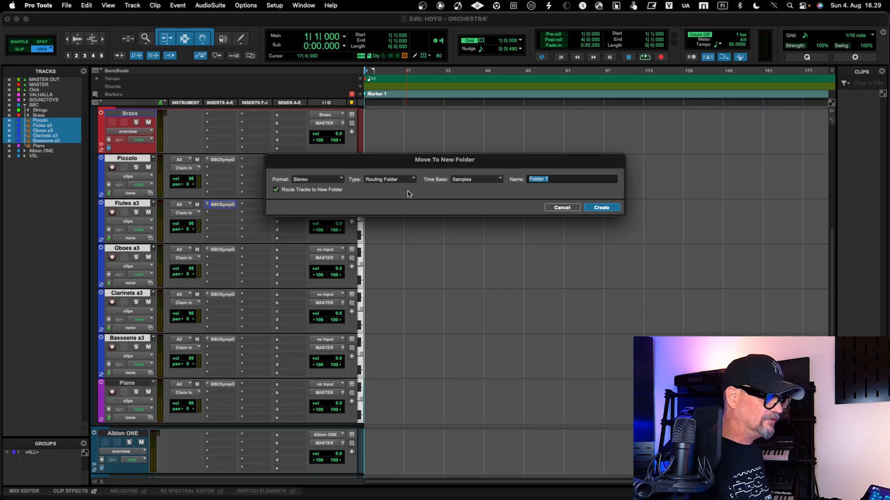
pyautogui.moveTo(490, 165); pyautogui.dragTo(492, 162)
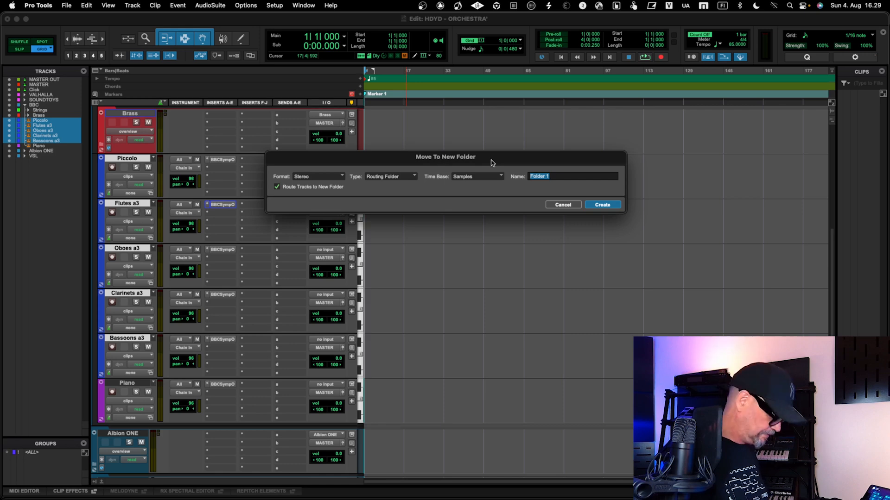
pyautogui.write('Woodw')
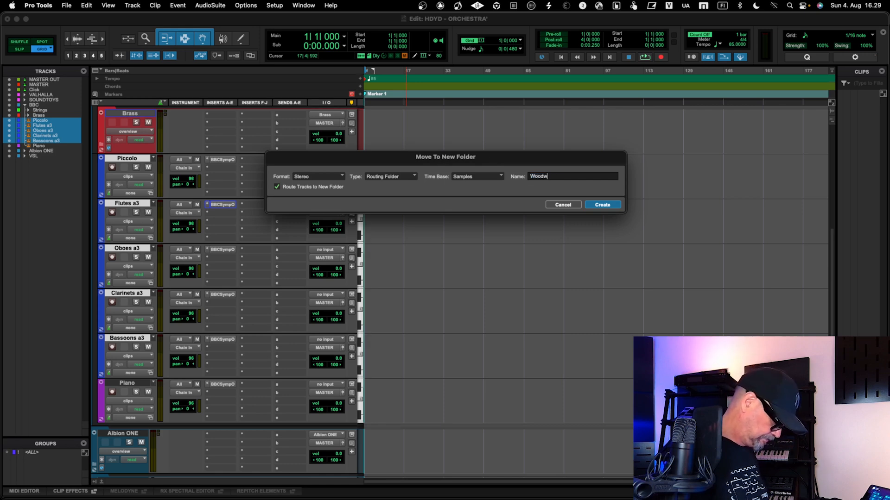
pyautogui.write('inds')
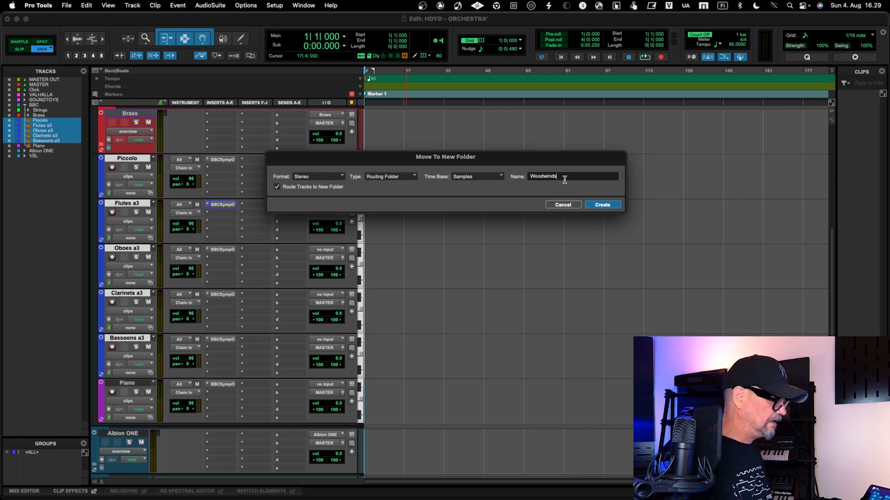
pyautogui.click(602, 205)
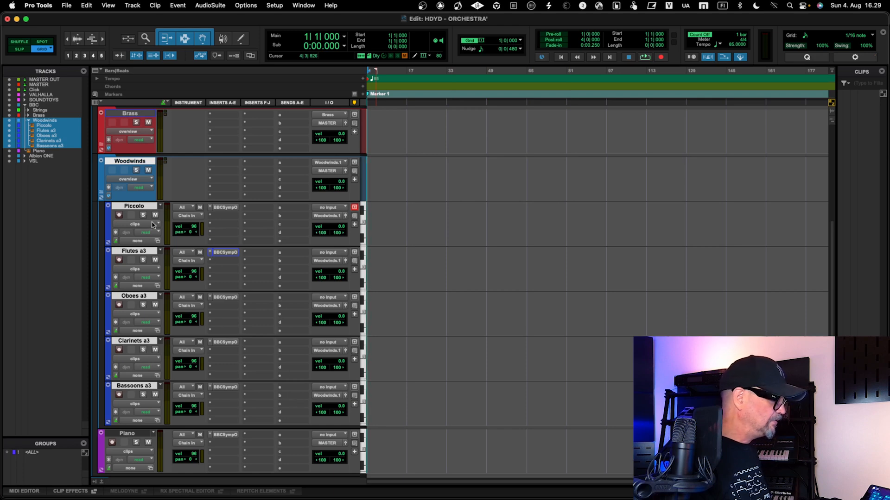
# Step: Record-enable the Piccolo track and check its signal through the Woodwinds folder and the master tracks
pyautogui.click(120, 215)
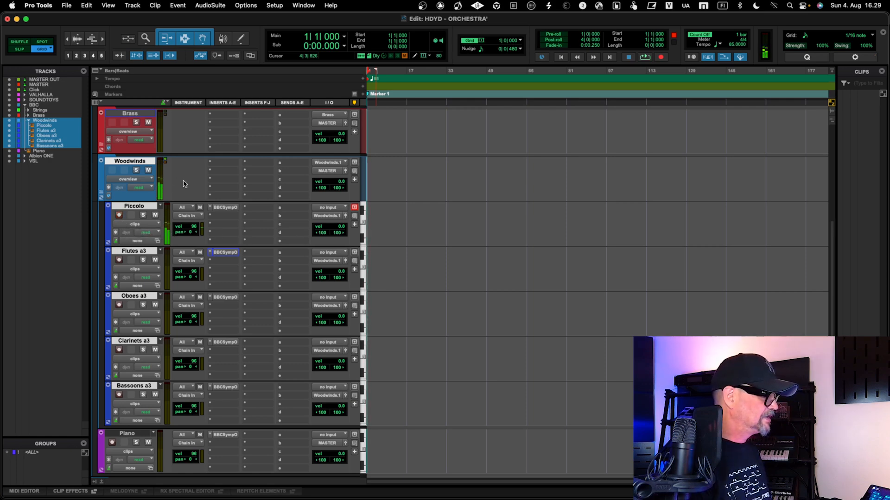
pyautogui.scroll(5, 182, 181)
pyautogui.scroll(2, 184, 181)
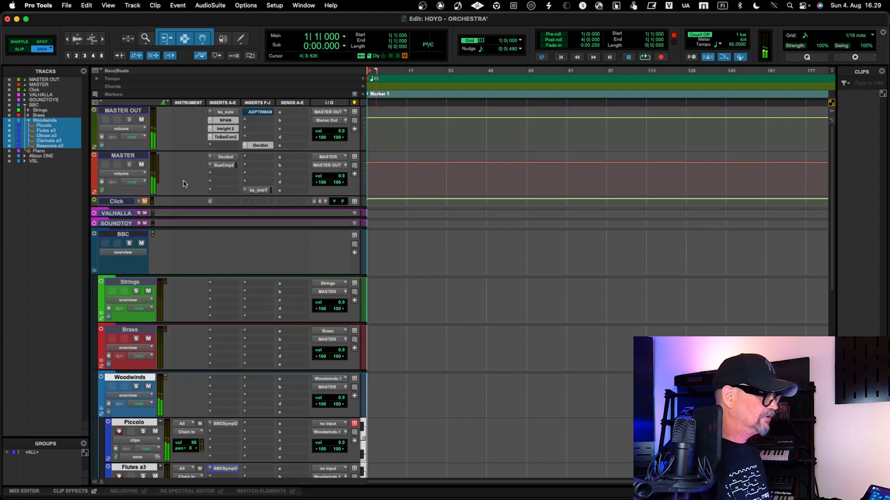
pyautogui.scroll(-5, 183, 183)
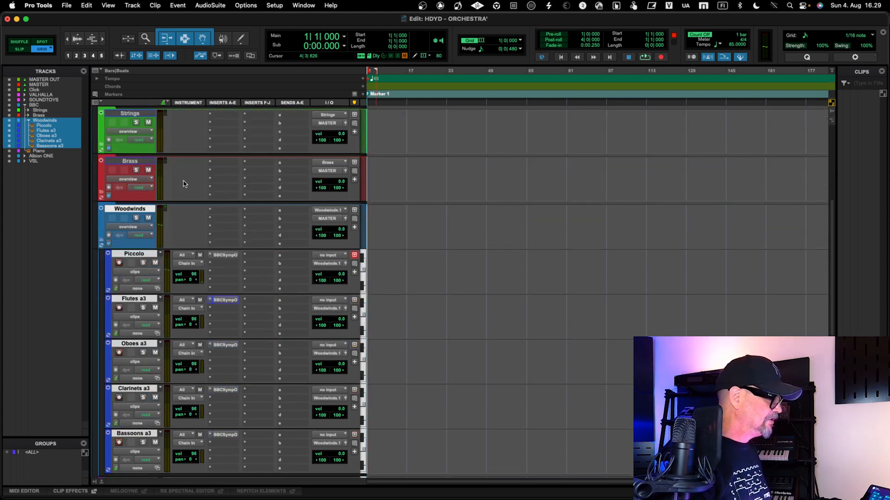
pyautogui.scroll(-2, 184, 184)
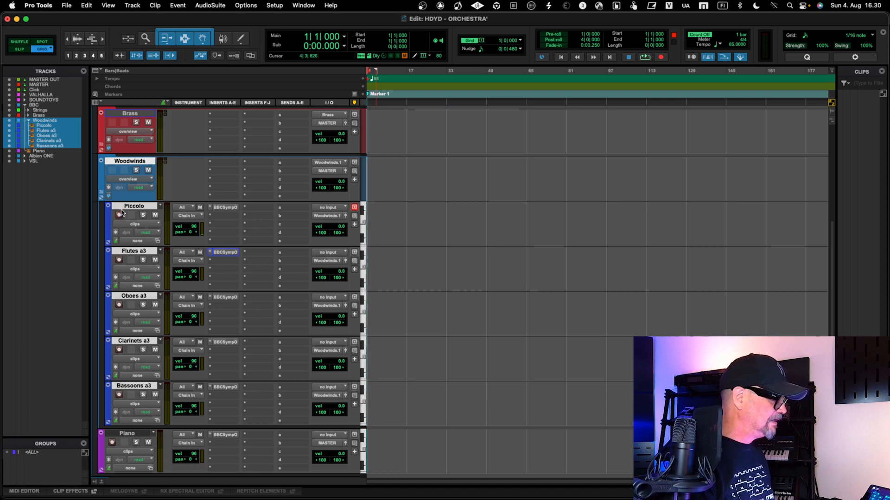
# Step: Color the Woodwinds folder track blue to match its instrument tracks and close the Color Palette
pyautogui.doubleClick(101, 181)
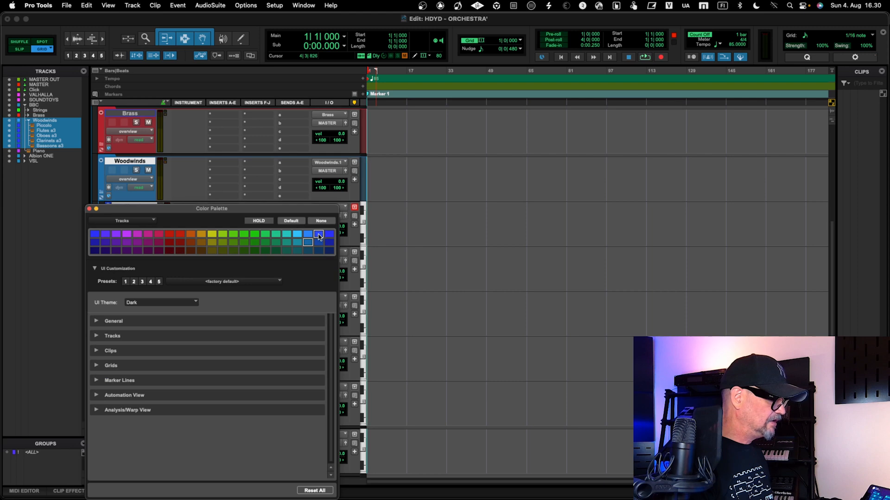
pyautogui.click(306, 221)
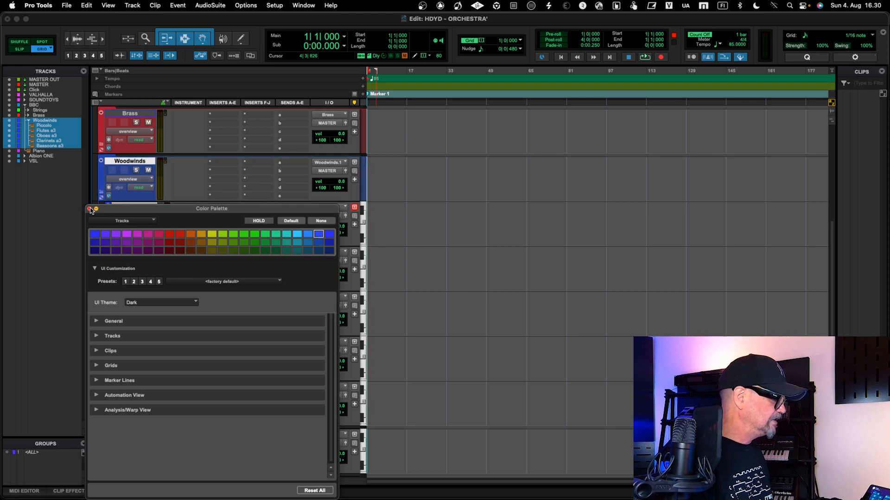
pyautogui.click(90, 208)
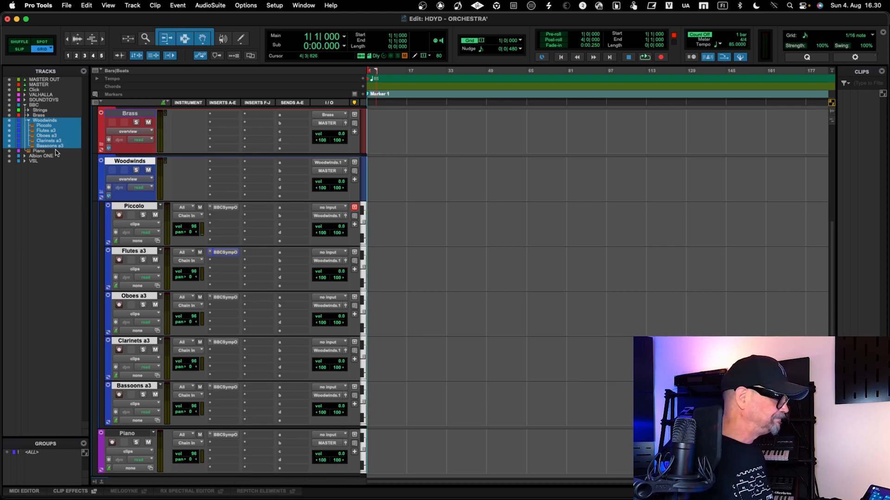
# Step: Expand the Brass and Strings folders in the track list to show their instrument tracks
pyautogui.keyDown('alt'); pyautogui.click(45, 116); pyautogui.keyUp('alt')
pyautogui.keyDown('alt'); pyautogui.click(44, 117); pyautogui.keyUp('alt')
pyautogui.click(44, 116)
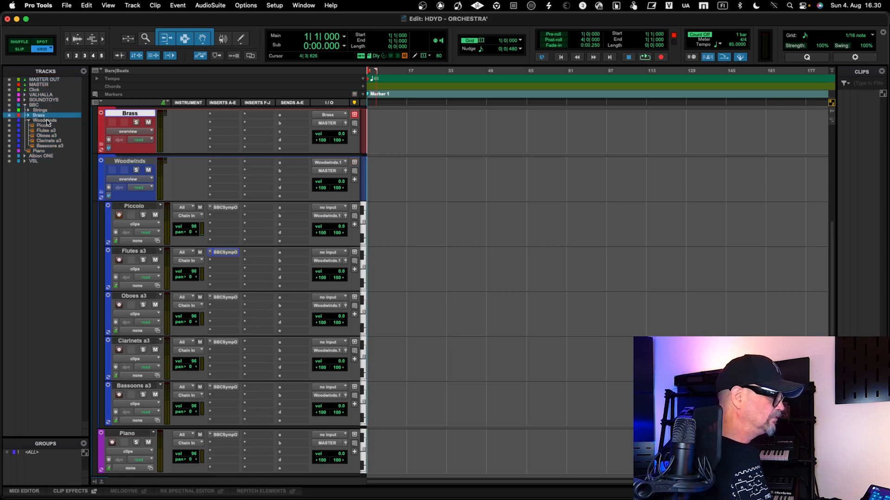
pyautogui.click(48, 121)
pyautogui.click(50, 125)
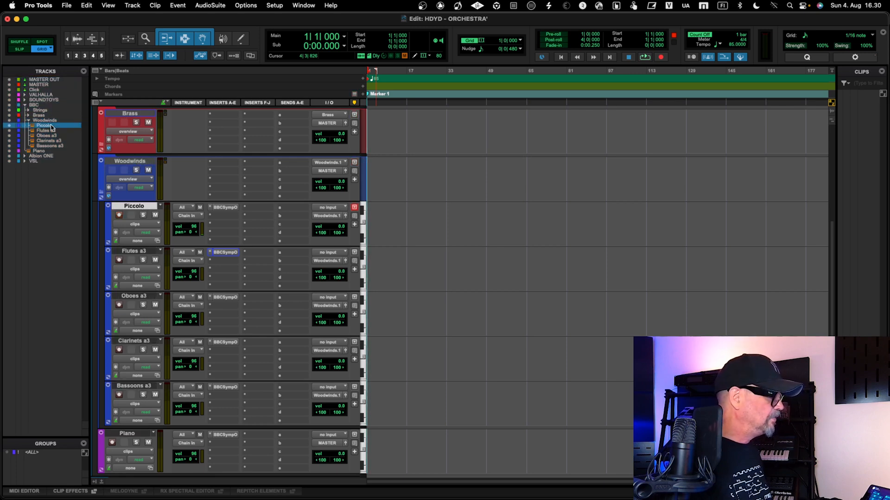
pyautogui.click(29, 114)
pyautogui.click(28, 110)
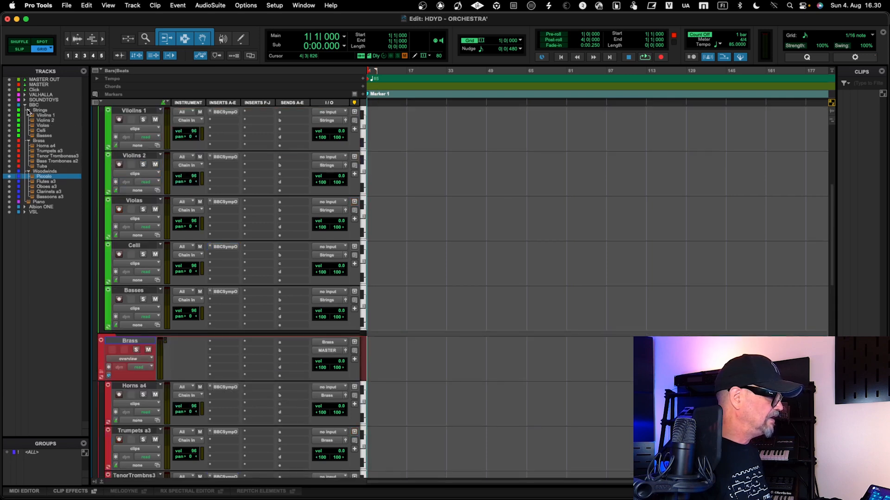
# Step: Make the string tracks from Violins 1 through Basses inactive
pyautogui.click(49, 116)
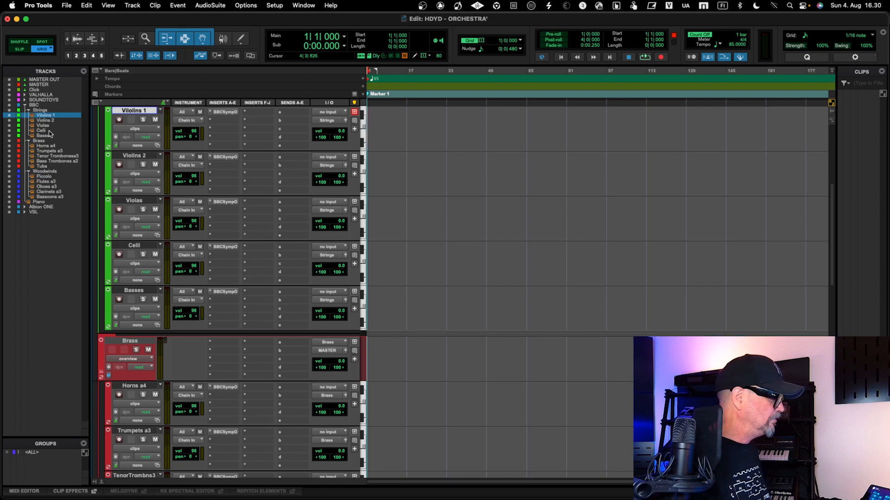
pyautogui.keyDown('shift'); pyautogui.click(50, 136); pyautogui.keyUp('shift')
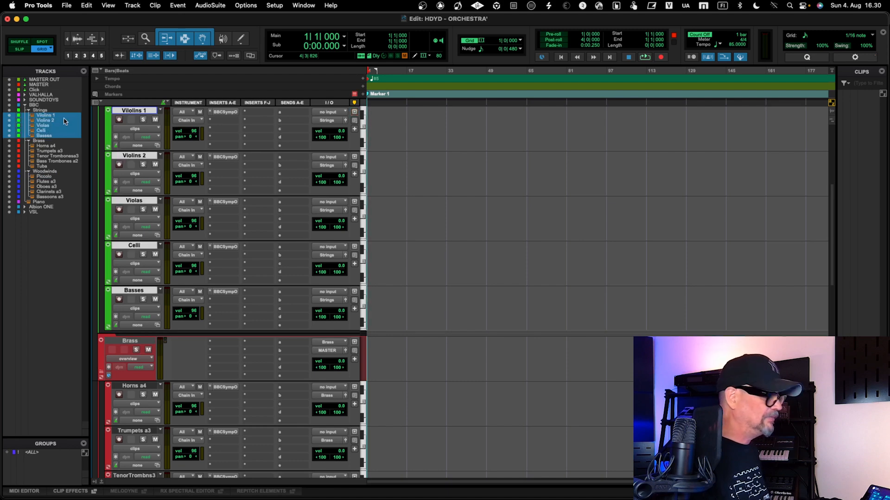
pyautogui.rightClick(65, 120)
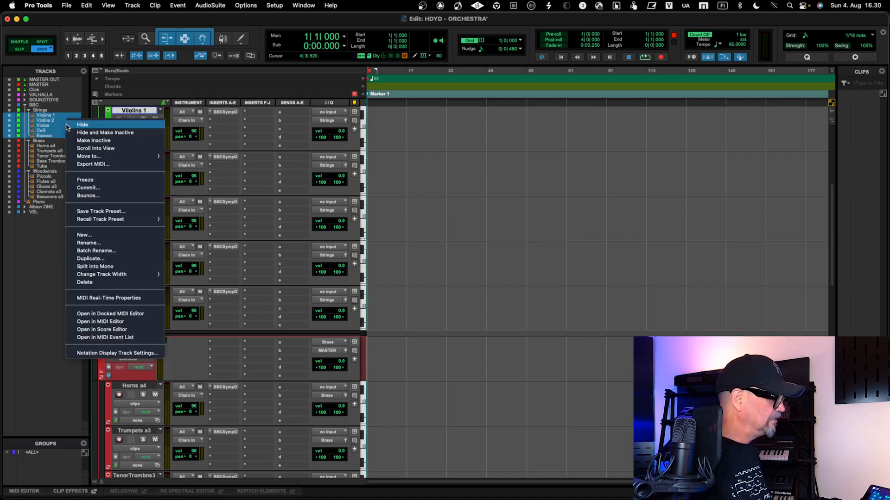
pyautogui.click(91, 141)
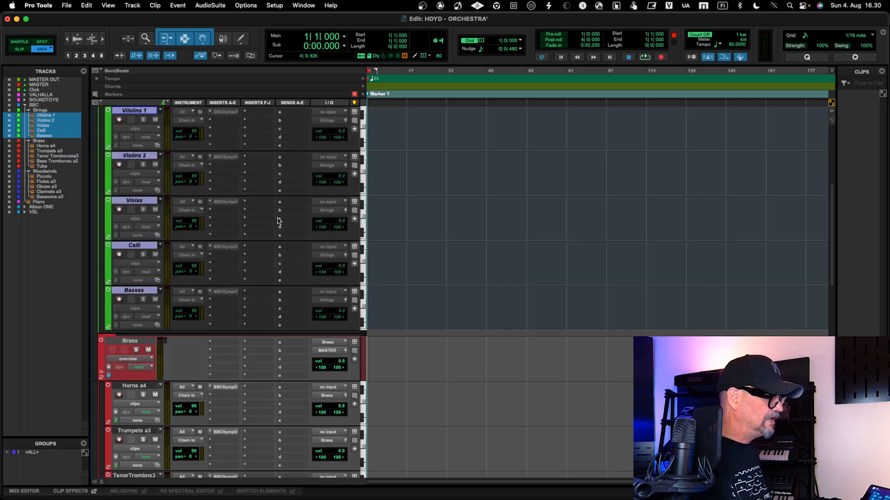
# Step: Select only the Violins 1 track among the inactive string tracks
pyautogui.scroll(3, 278, 221)
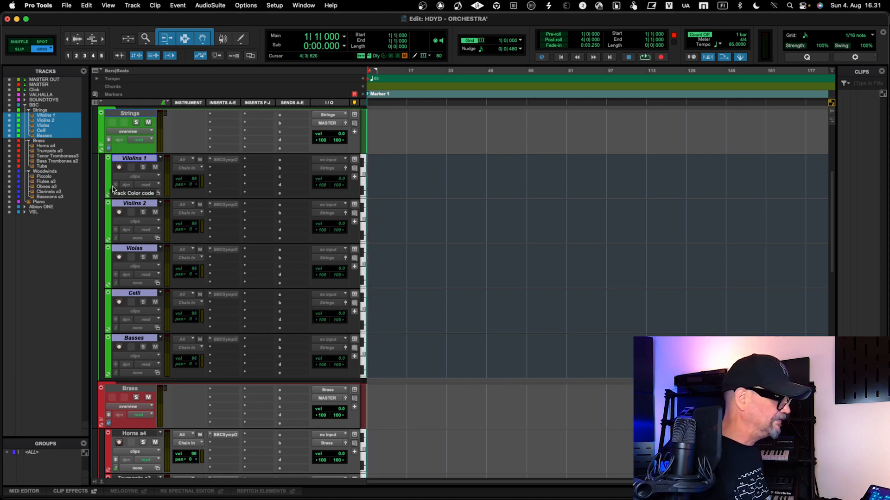
pyautogui.click(236, 227)
pyautogui.click(48, 120)
pyautogui.keyDown('shift'); pyautogui.click(48, 120); pyautogui.keyUp('shift')
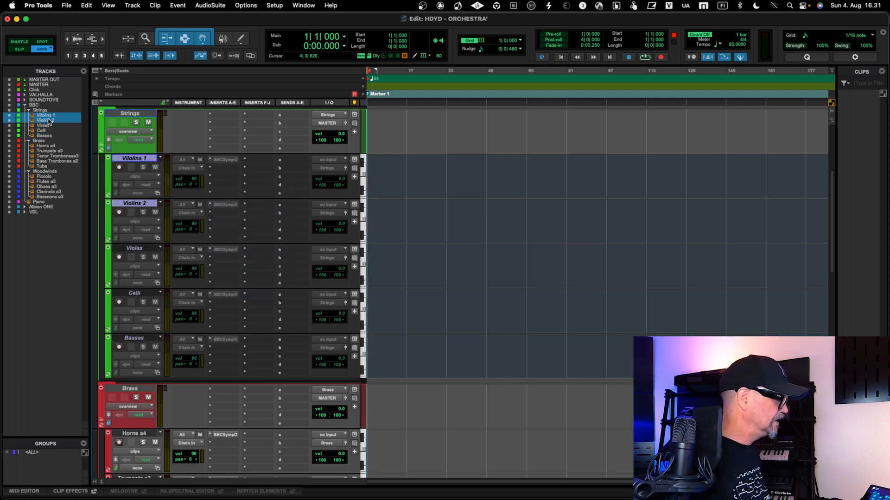
pyautogui.click(53, 131)
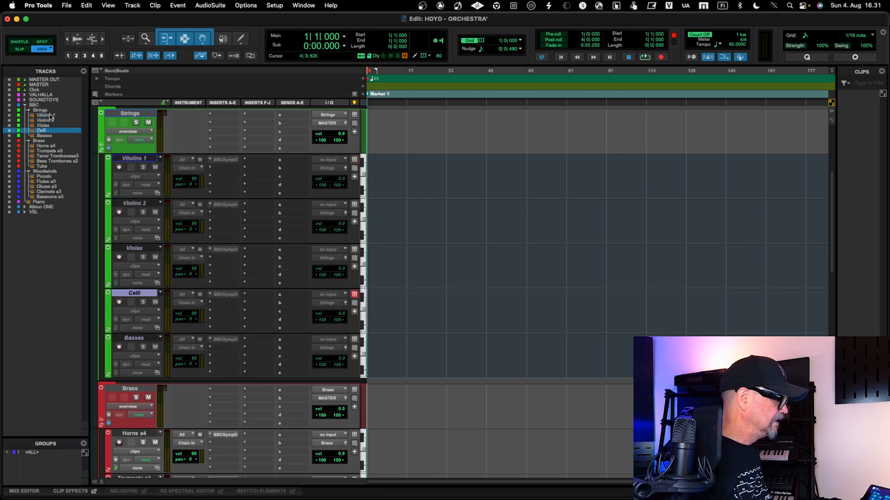
pyautogui.click(47, 116)
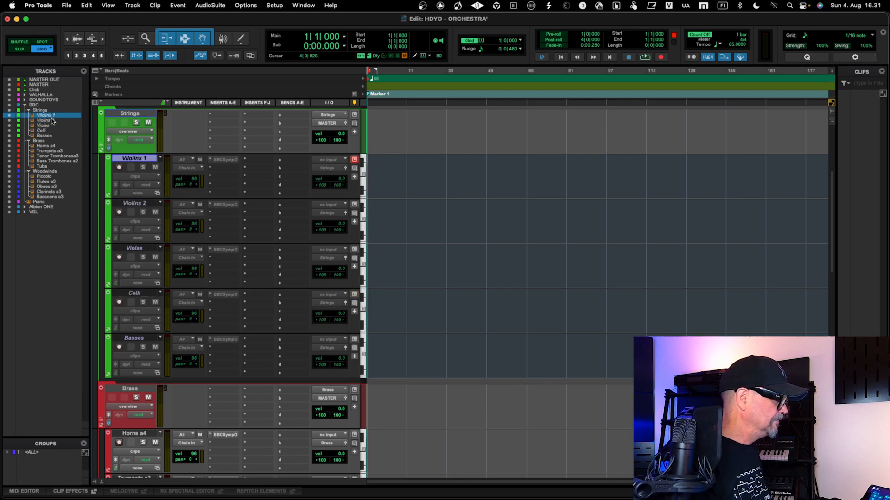
# Step: Show the automation lane under Violins 2 and view the lane types it offers without changing it
pyautogui.click(107, 241)
pyautogui.click(148, 251)
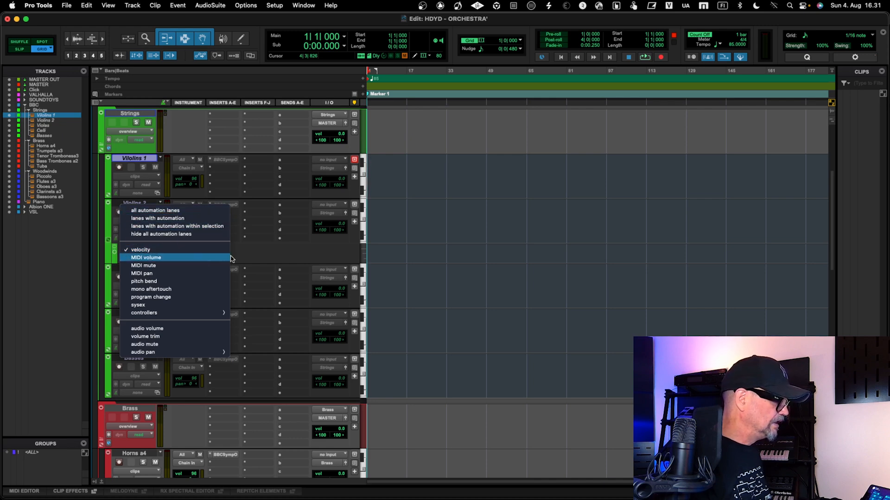
pyautogui.click(273, 258)
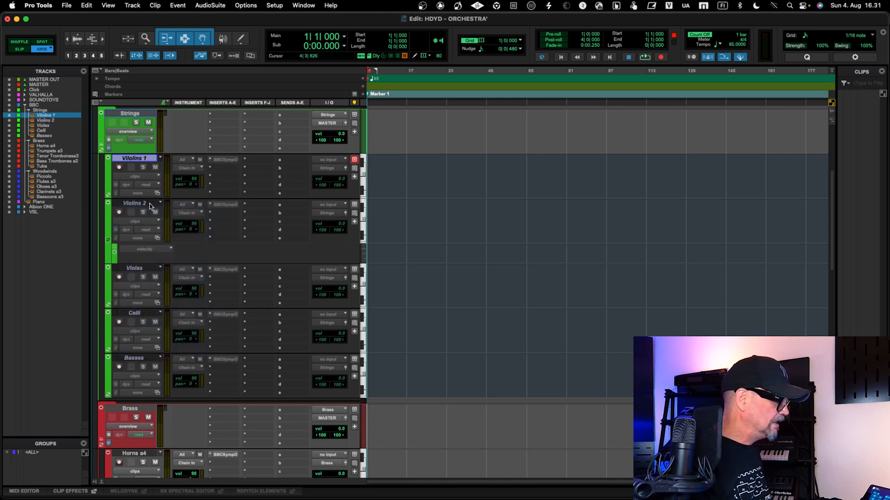
# Step: View the inactive BBC Symphony Orchestra plug-in window on Violins 2, close it and hide the track's automation lane
pyautogui.click(225, 205)
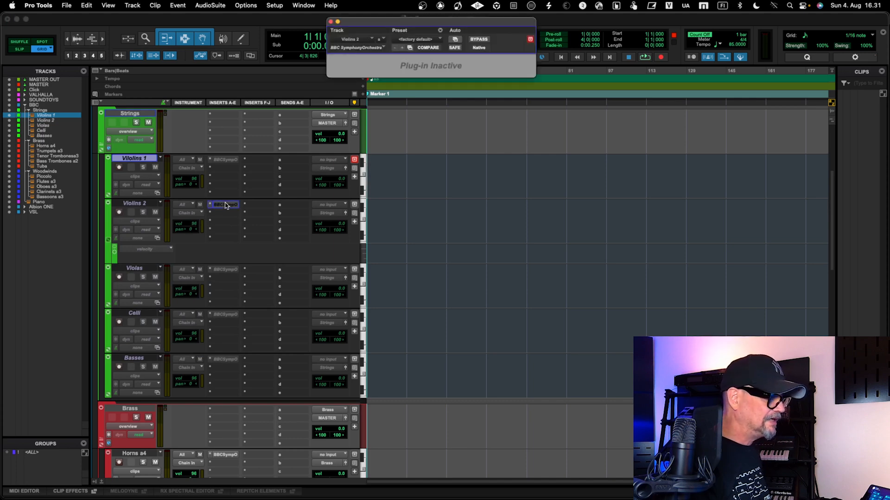
pyautogui.click(225, 205)
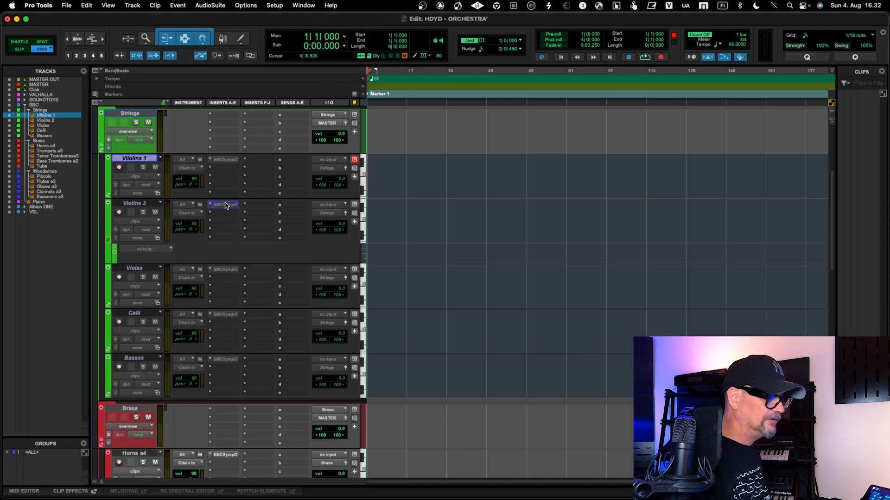
pyautogui.click(226, 205)
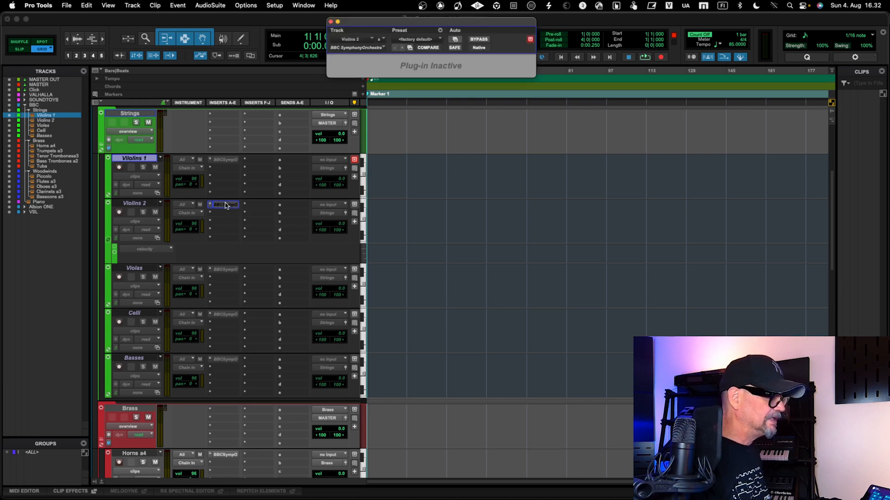
pyautogui.click(225, 204)
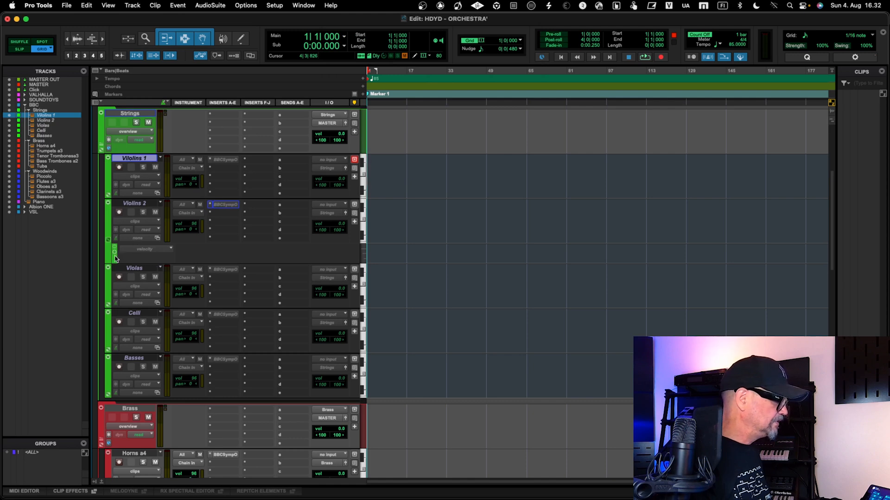
pyautogui.click(108, 242)
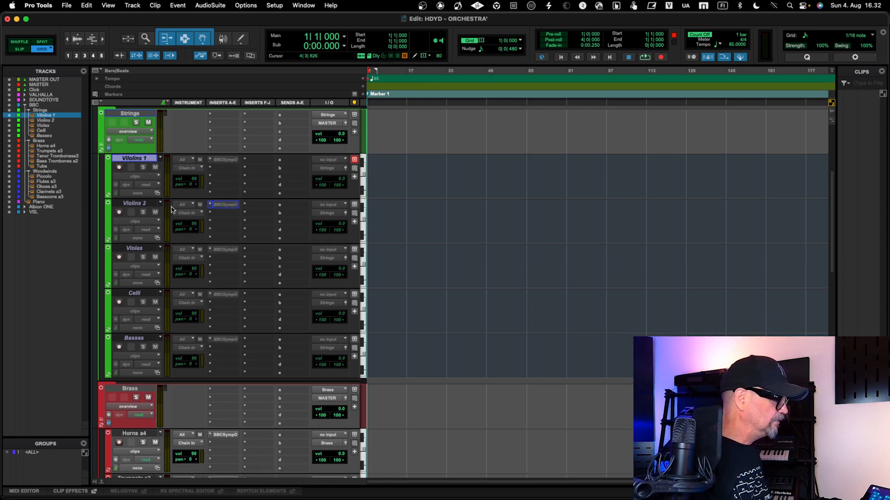
# Step: Make the string tracks from Violins 1 through Basses active again and collapse the Strings folder
pyautogui.keyDown('shift'); pyautogui.click(45, 135); pyautogui.keyUp('shift')
pyautogui.rightClick(58, 136)
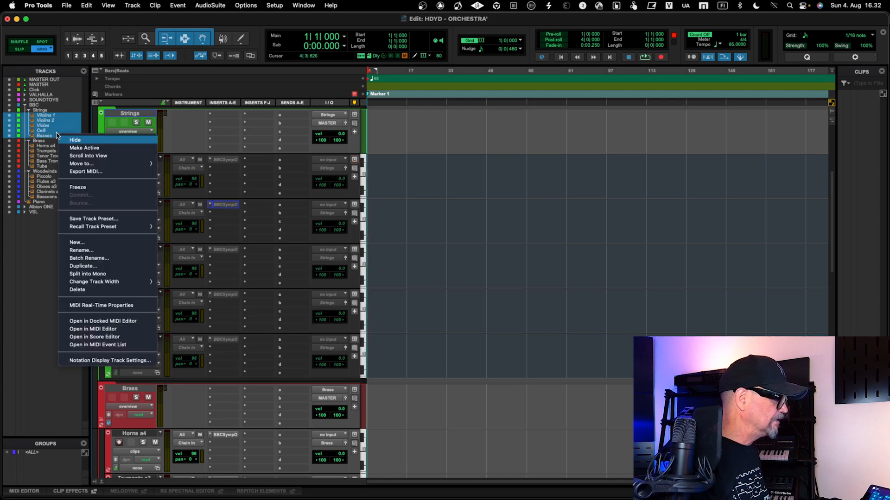
pyautogui.moveTo(78, 166)
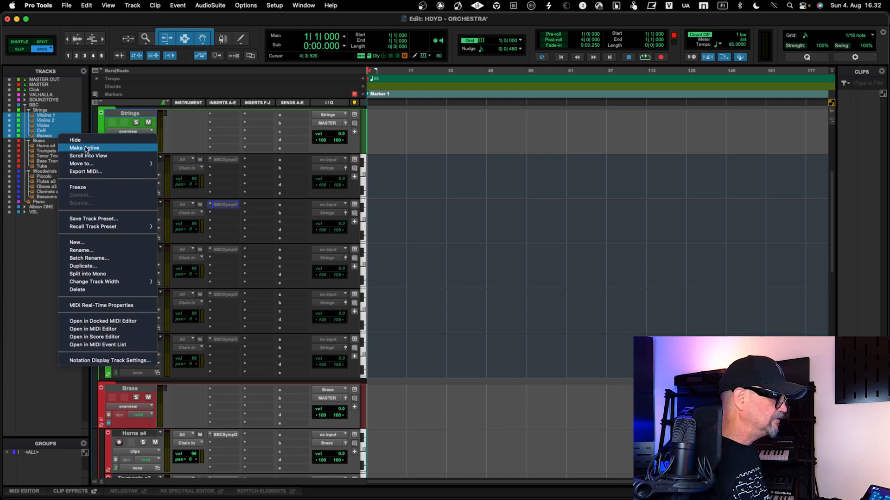
pyautogui.click(85, 148)
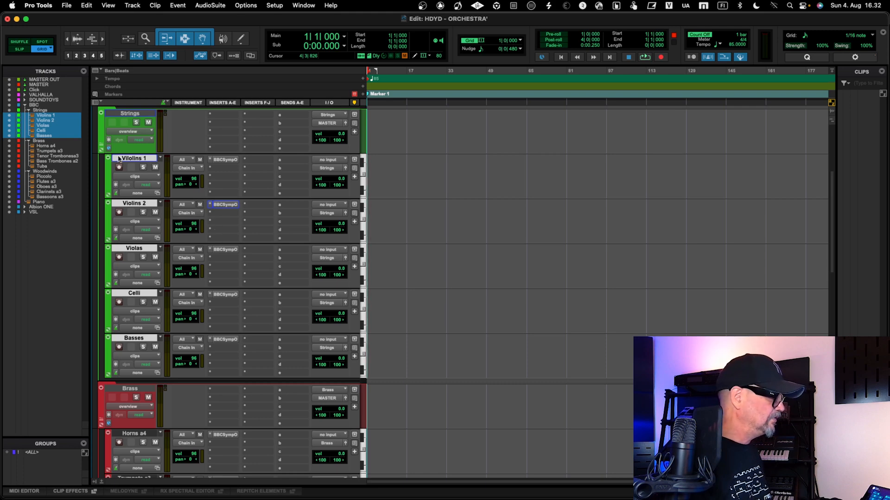
pyautogui.click(101, 145)
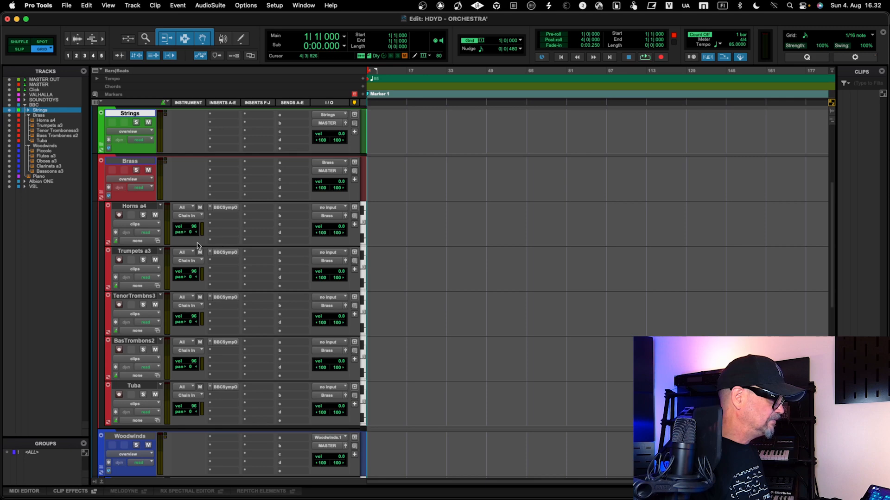
# Step: Make the Horns a4 track inactive and switch it back to active
pyautogui.click(107, 224)
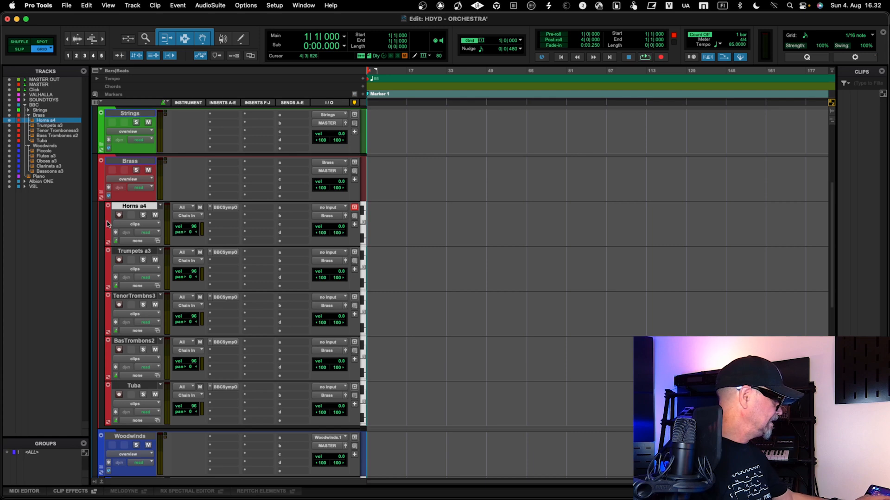
pyautogui.press('ctrl+super+a')
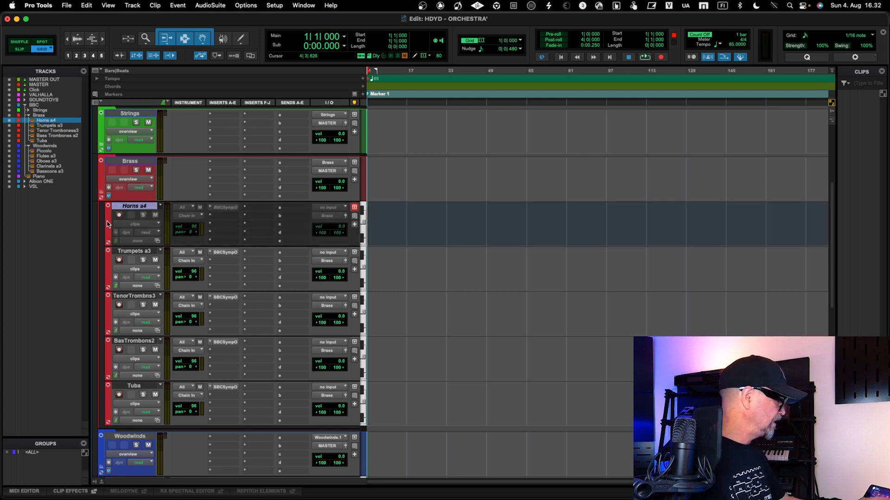
pyautogui.press('ctrl+super+a')
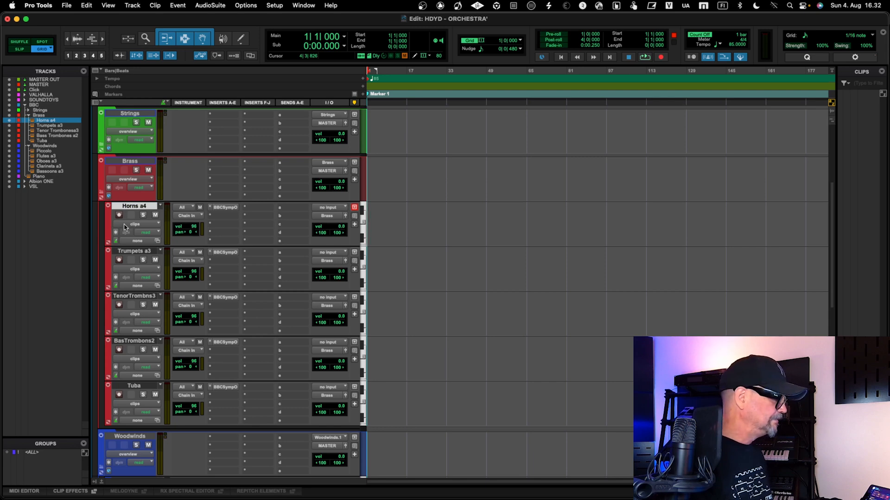
# Step: Collapse the Brass folder so its instrument tracks are hidden
pyautogui.click(102, 162)
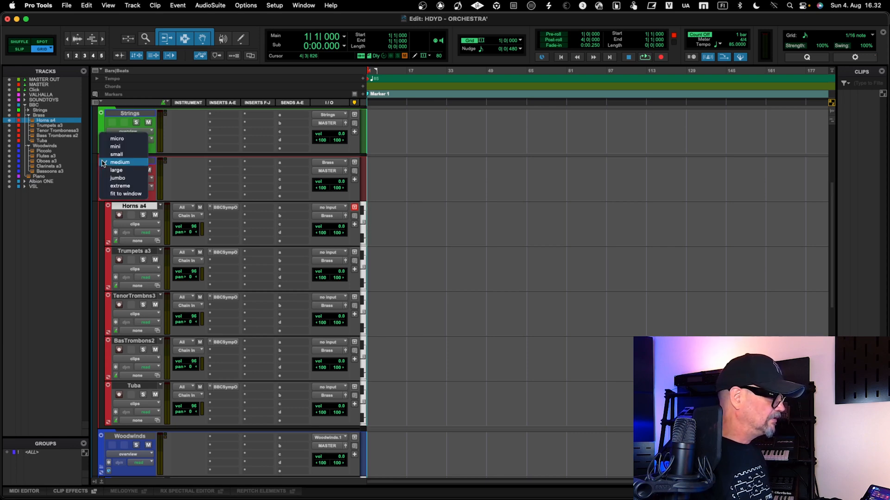
pyautogui.click(79, 198)
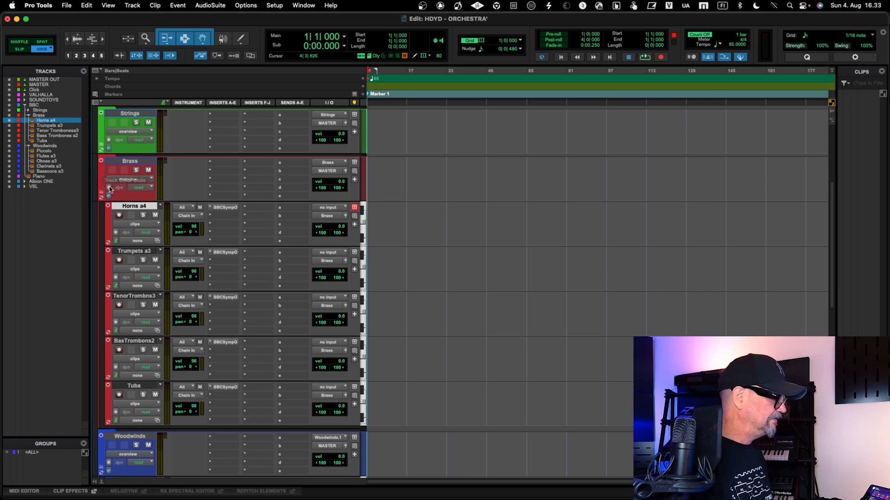
pyautogui.click(103, 195)
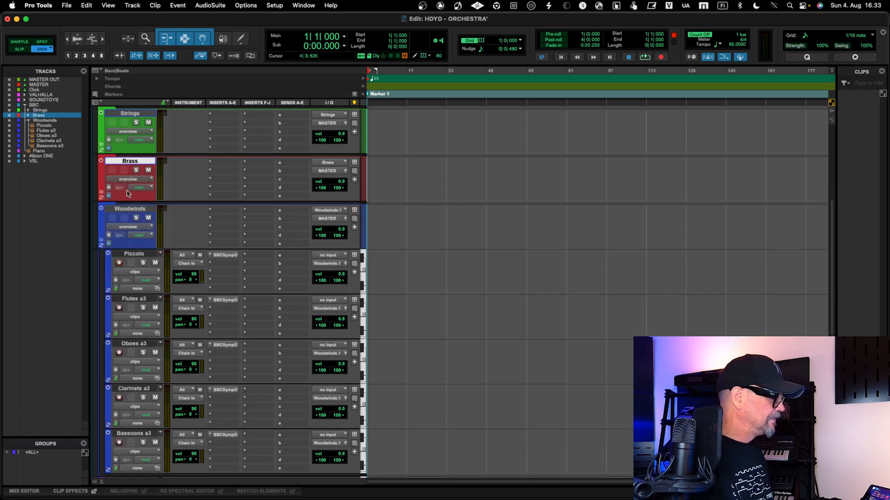
# Step: Expand the Strings folder to show its instrument tracks and collapse it again
pyautogui.scroll(3, 111, 186)
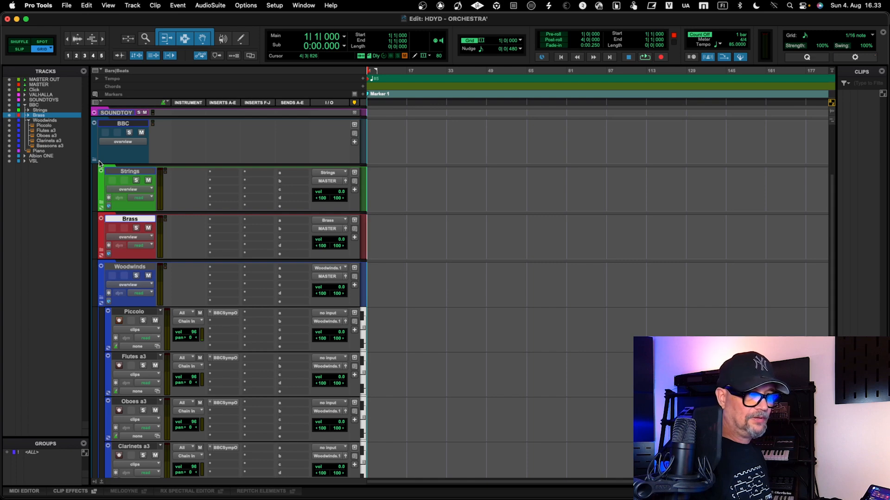
pyautogui.click(101, 206)
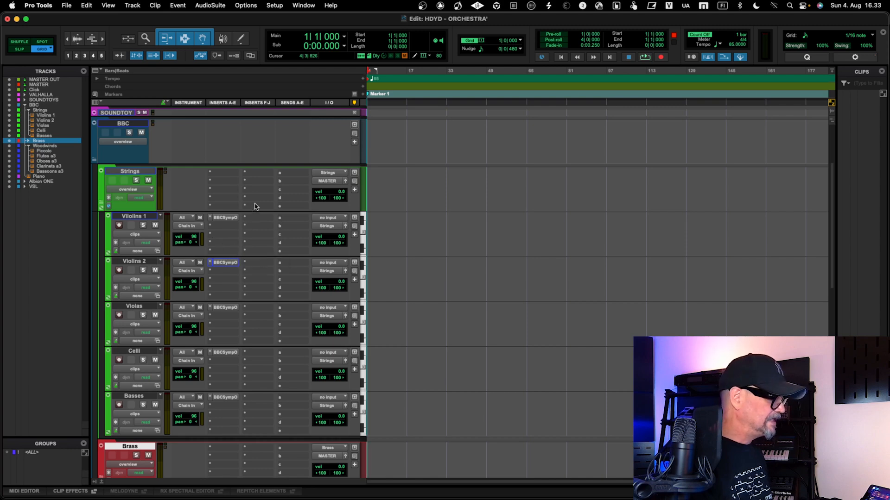
pyautogui.click(102, 204)
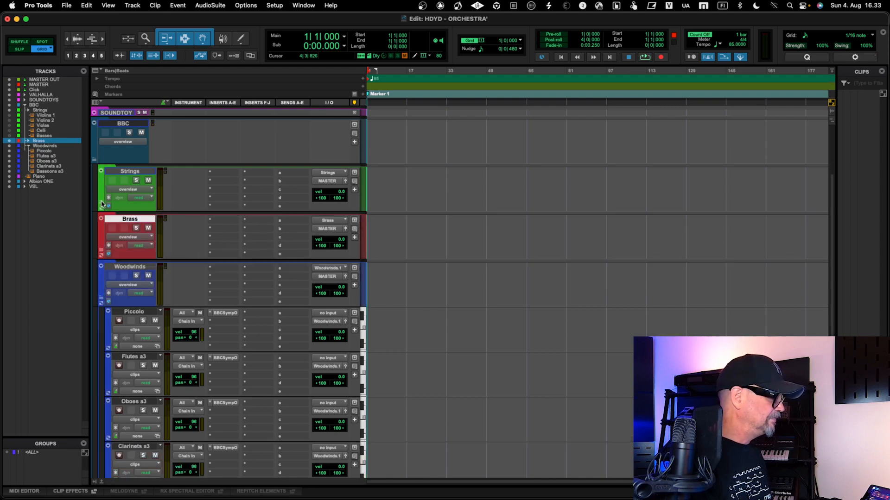
# Step: Collapse the Woodwinds folder and the BBC folder that contains it
pyautogui.click(101, 299)
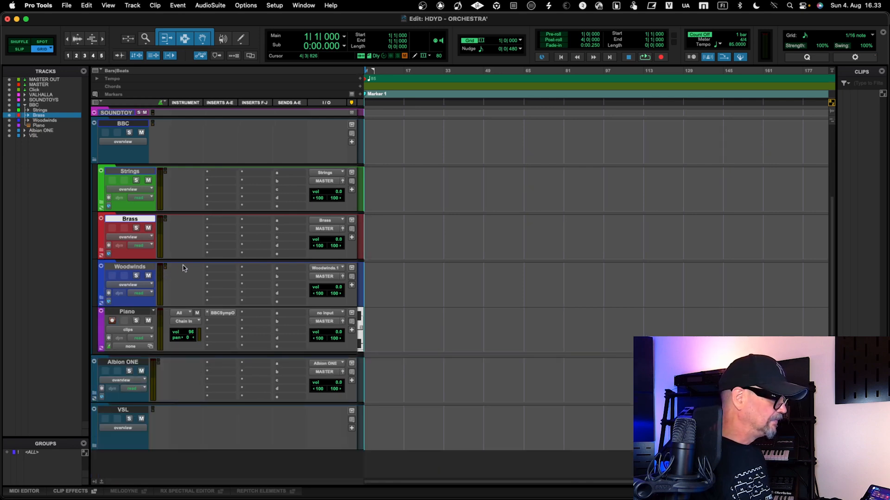
pyautogui.click(94, 160)
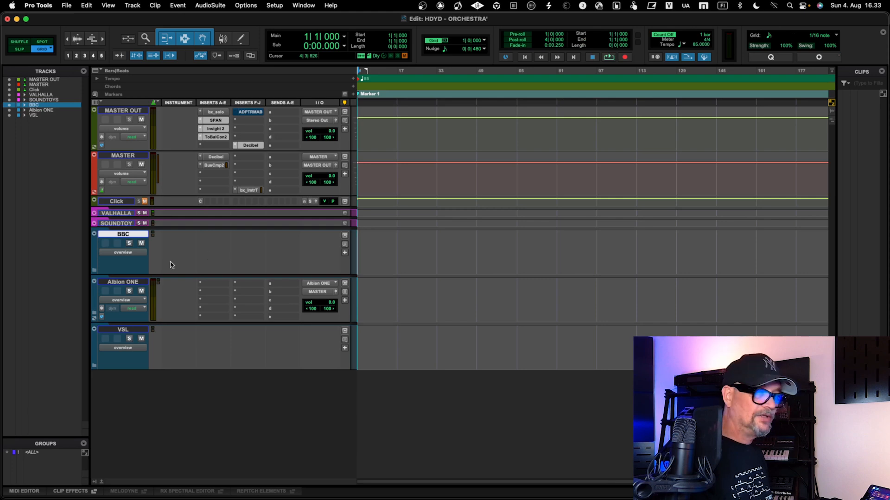
# Step: Expand the Albion ONE folder and open the Kontakt 7 instrument on Albion-Strings A, placing its window clear of the track headers
pyautogui.click(94, 316)
pyautogui.scroll(-3, 260, 378)
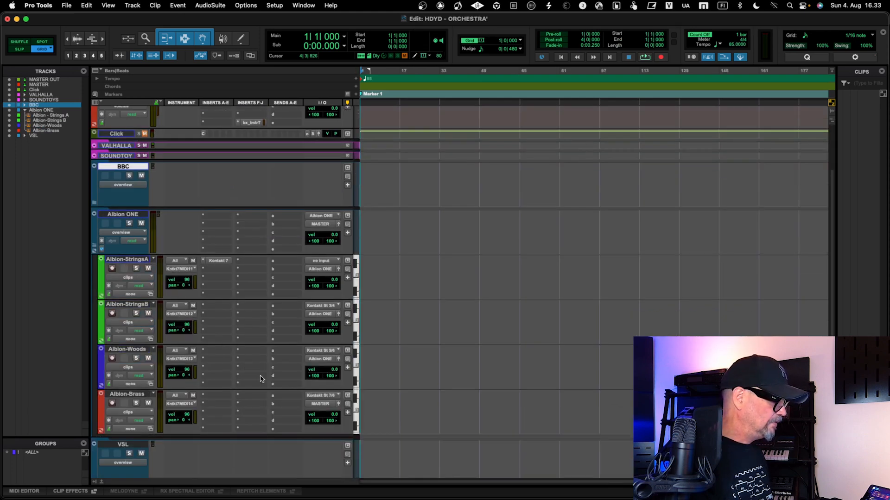
pyautogui.scroll(-2, 260, 378)
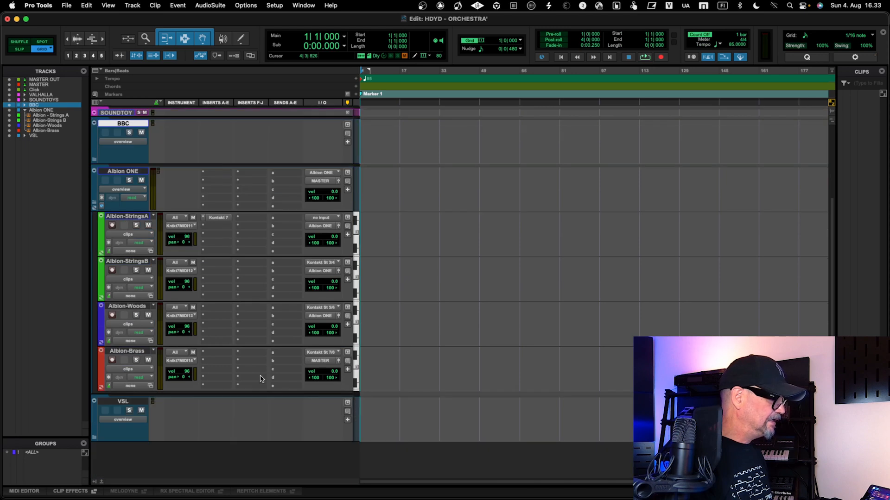
pyautogui.click(223, 223)
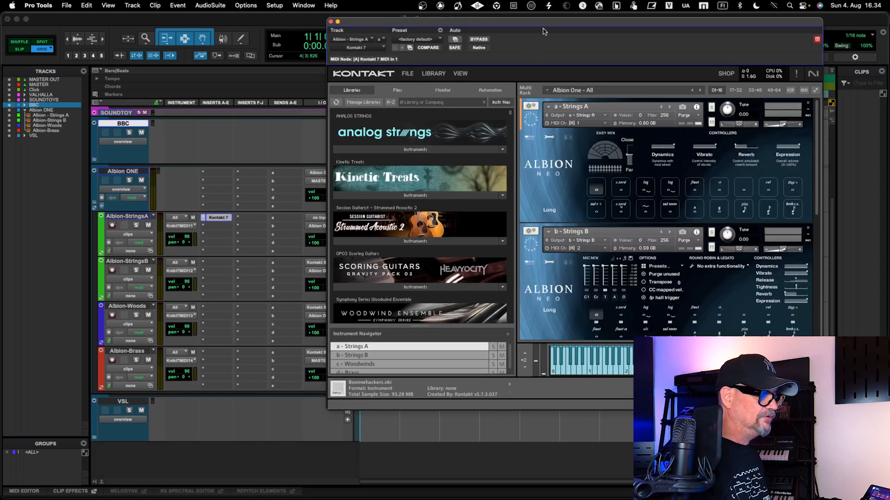
pyautogui.moveTo(550, 22); pyautogui.dragTo(490, 46)
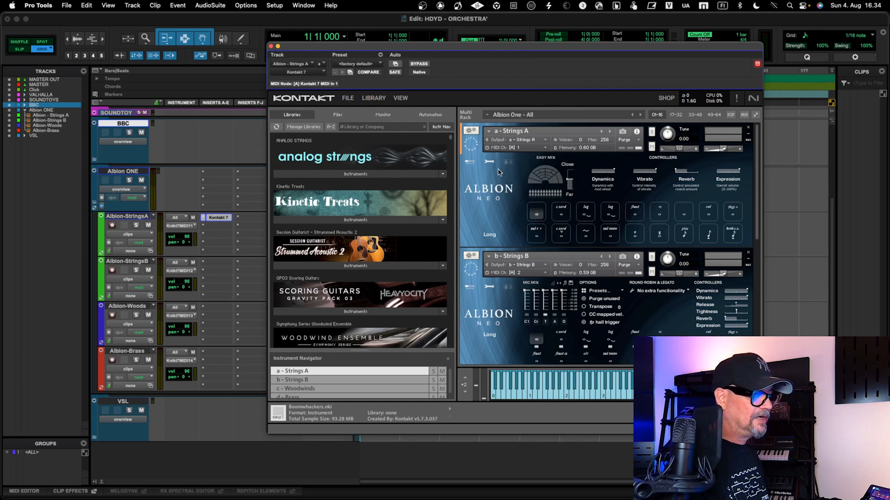
# Step: Look through the instruments loaded in Kontakt's Albion One multi rack, from Strings A down to Brass
pyautogui.scroll(-2, 500, 212)
pyautogui.scroll(2, 500, 212)
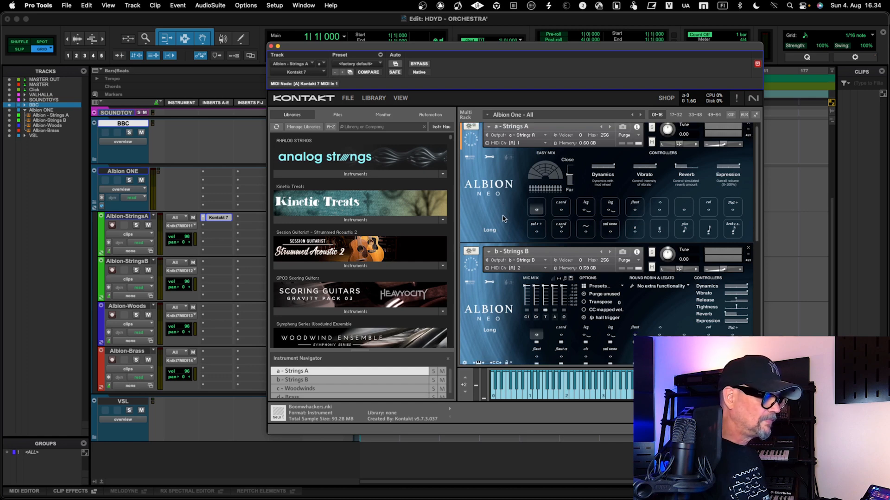
pyautogui.scroll(-5, 504, 224)
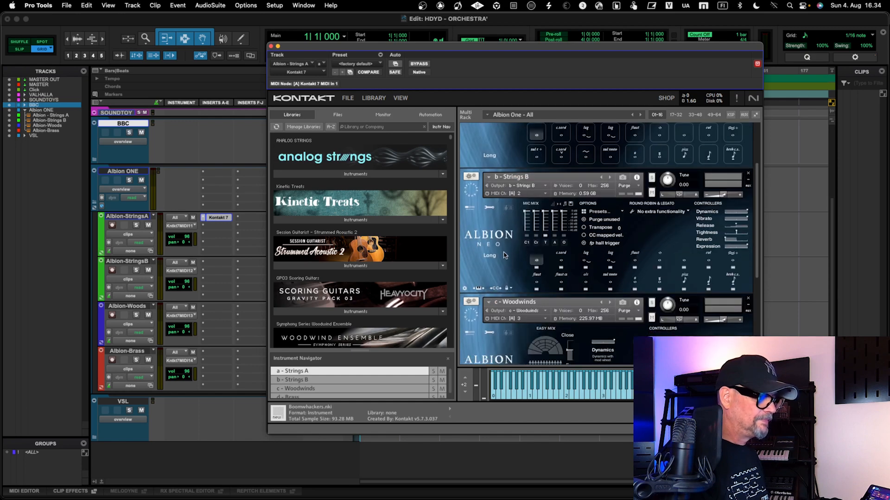
pyautogui.scroll(-3, 504, 254)
pyautogui.scroll(8, 504, 254)
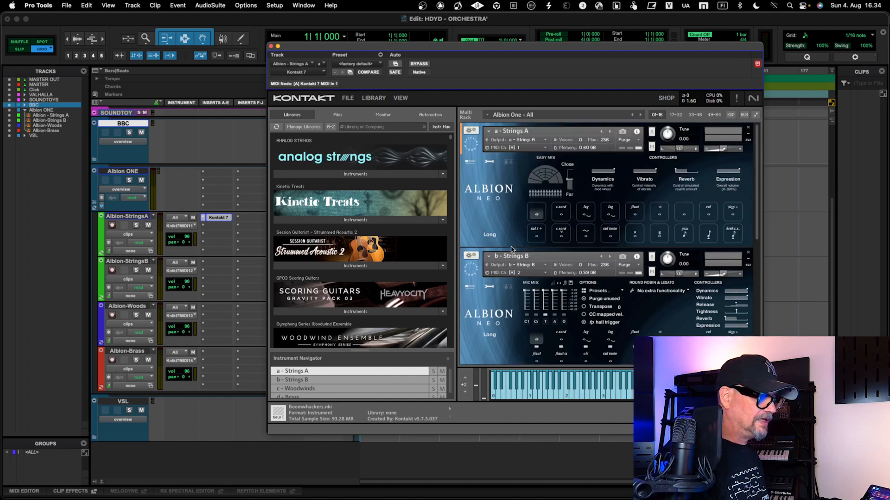
pyautogui.scroll(-15, 500, 318)
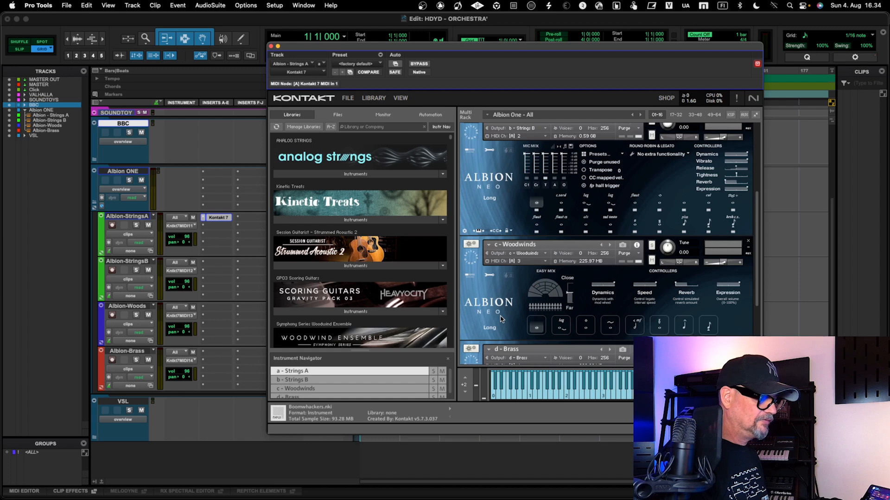
pyautogui.scroll(10, 500, 318)
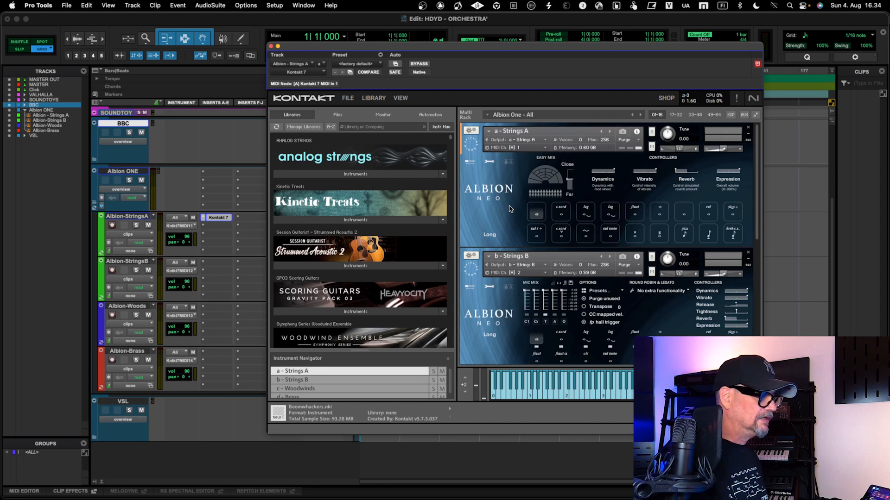
# Step: Set the MIDI channel of Strings A to port A channel 1 and of Strings B to port A channel 2
pyautogui.click(546, 149)
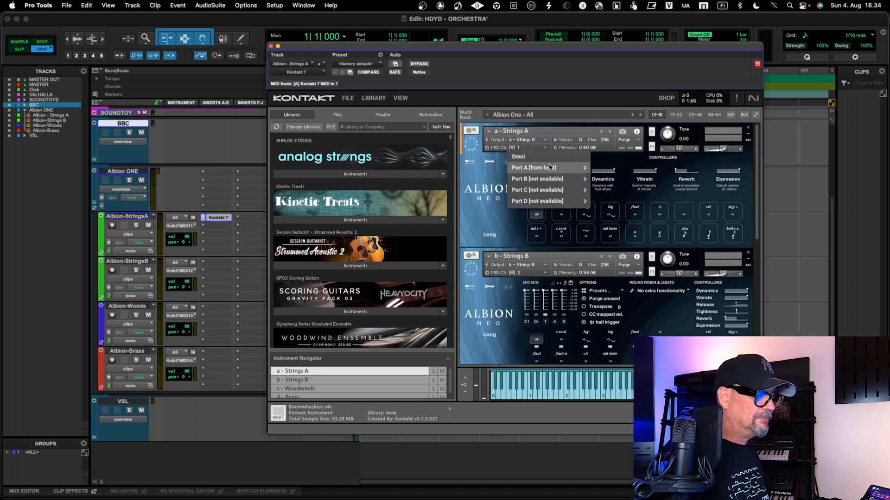
pyautogui.moveTo(574, 174)
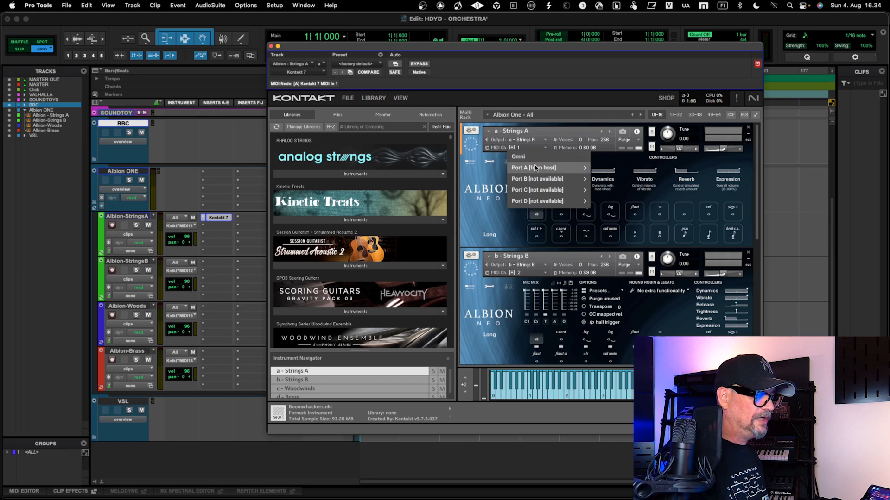
pyautogui.click(601, 168)
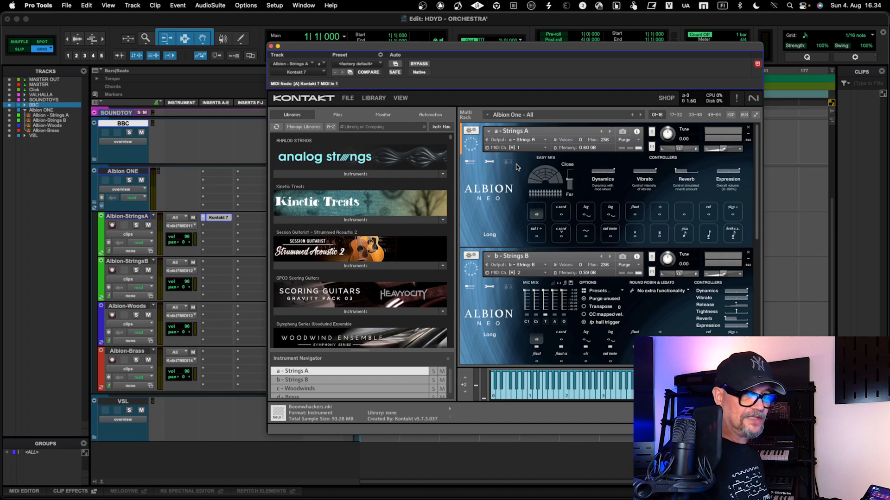
pyautogui.click(535, 277)
pyautogui.moveTo(548, 294)
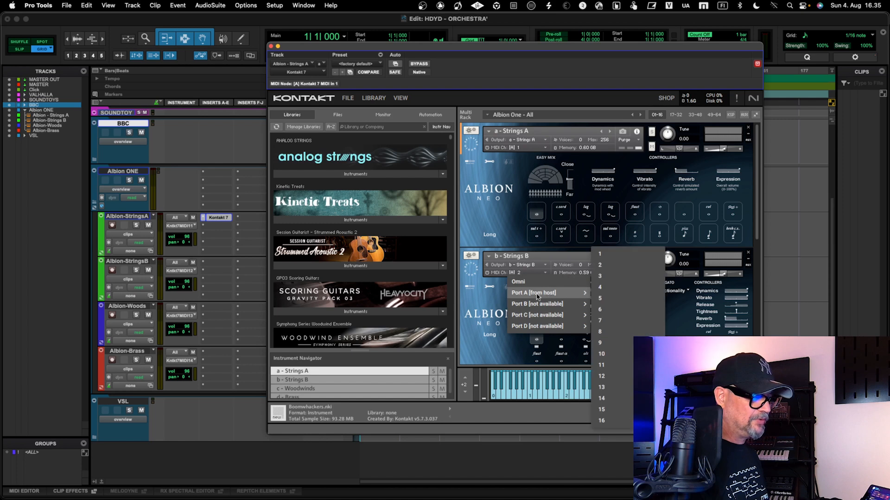
pyautogui.click(600, 267)
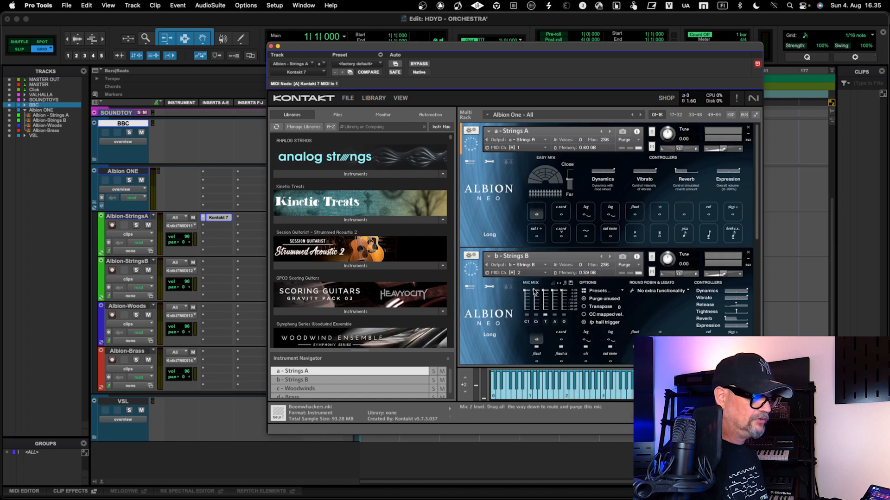
# Step: Review the MIDI channel assignments of the Woodwinds and Brass instruments in the Kontakt rack
pyautogui.scroll(-4, 522, 314)
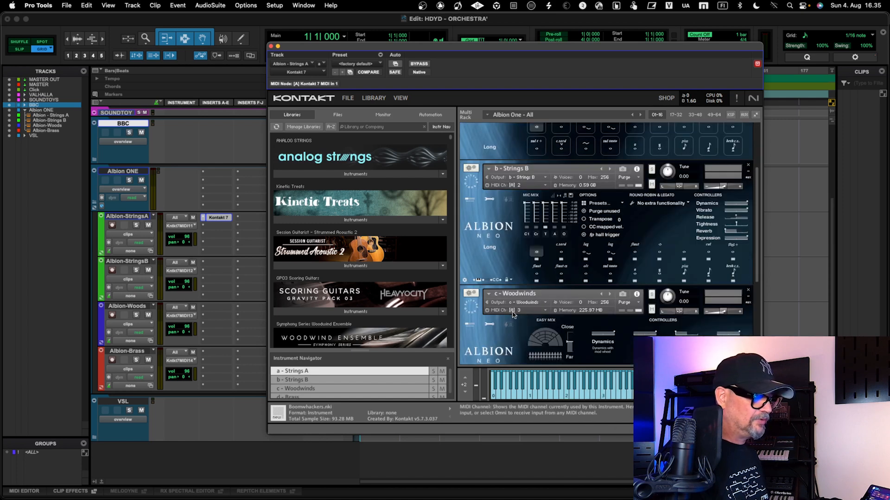
pyautogui.scroll(-2, 518, 327)
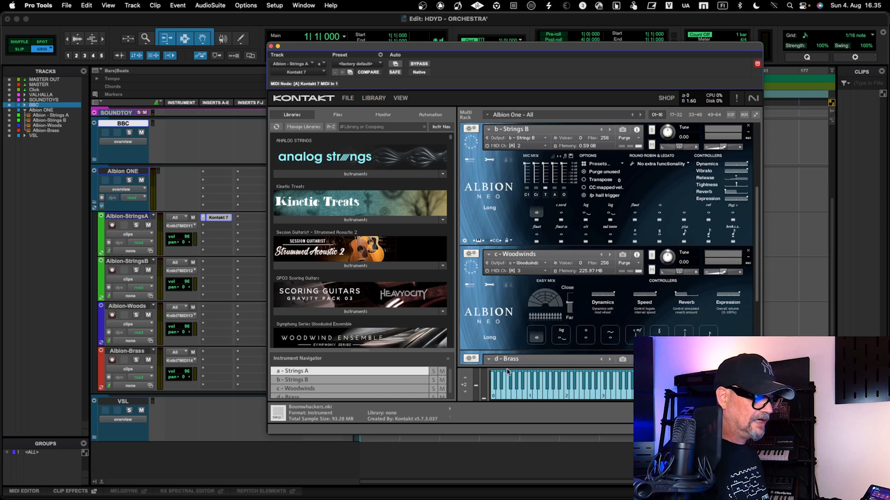
pyautogui.scroll(-2, 514, 336)
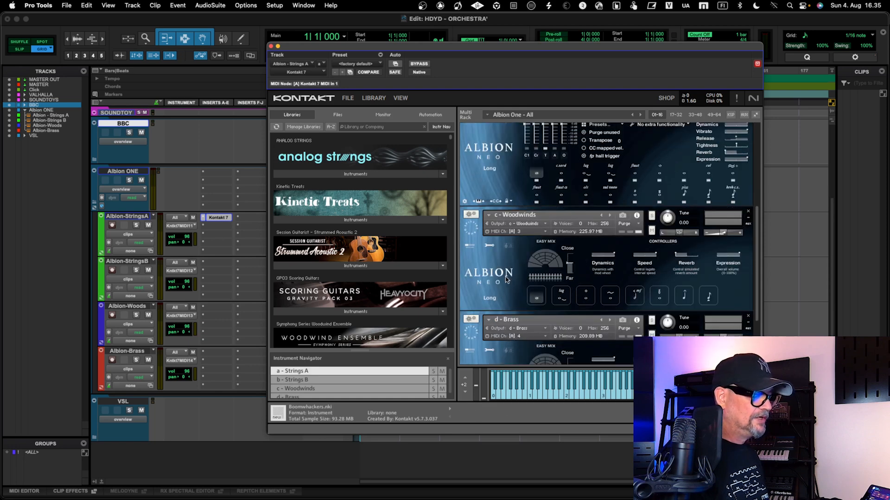
pyautogui.scroll(8, 505, 278)
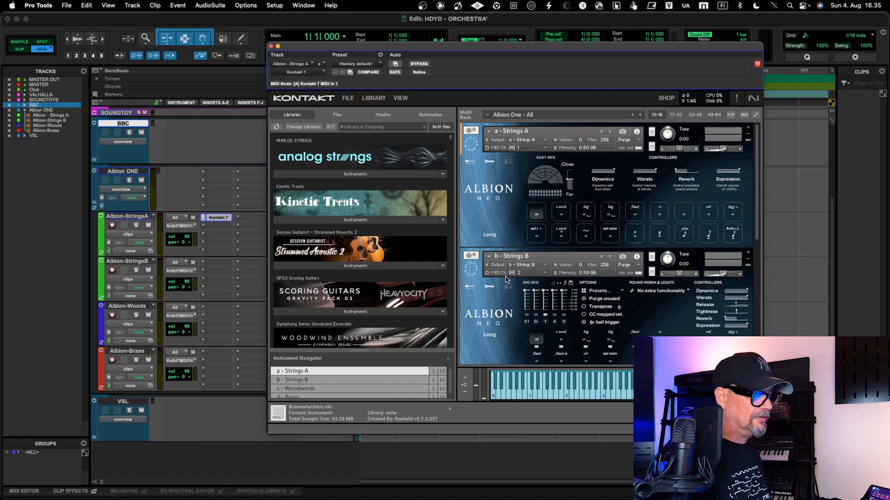
pyautogui.scroll(-5, 506, 279)
pyautogui.scroll(-8, 506, 279)
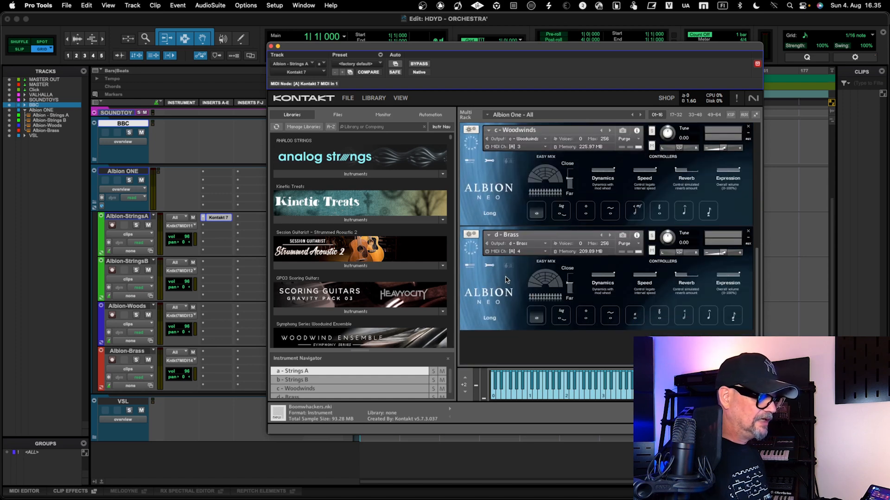
# Step: Show Kontakt's Outputs section and look through the output assignments of the rack instruments from Strings A to Brass
pyautogui.click(401, 99)
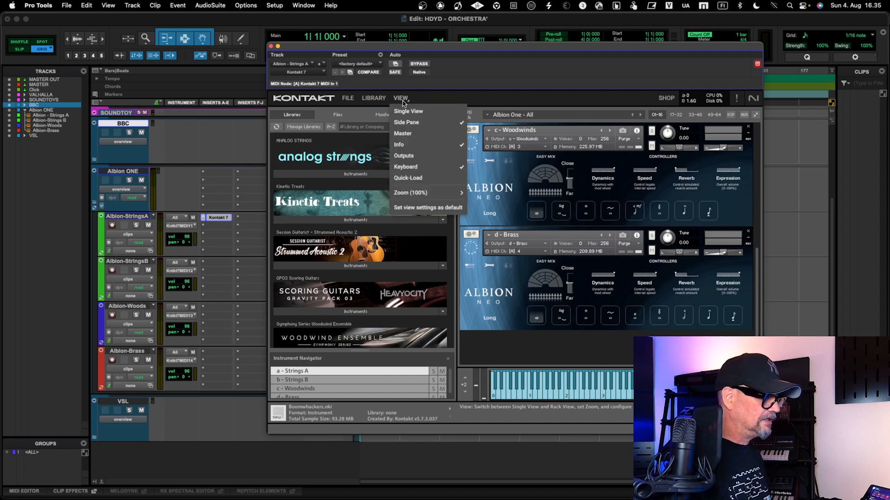
pyautogui.click(410, 156)
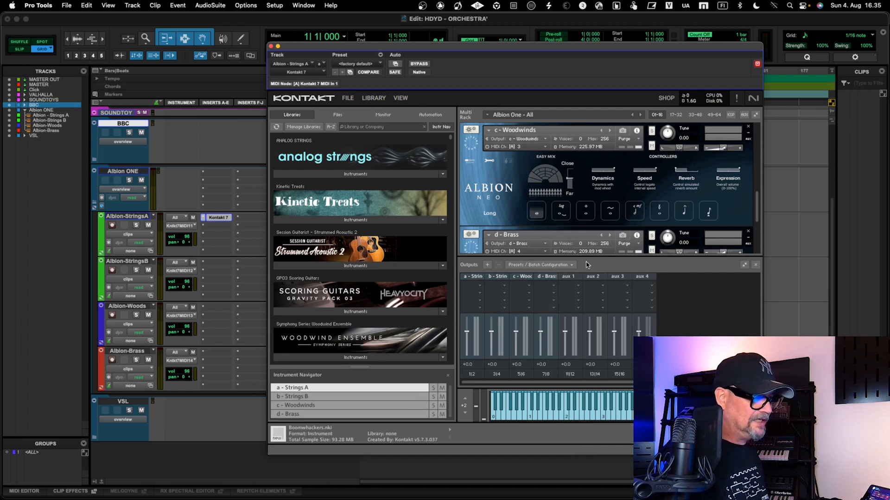
pyautogui.scroll(5, 586, 203)
pyautogui.scroll(-5, 586, 201)
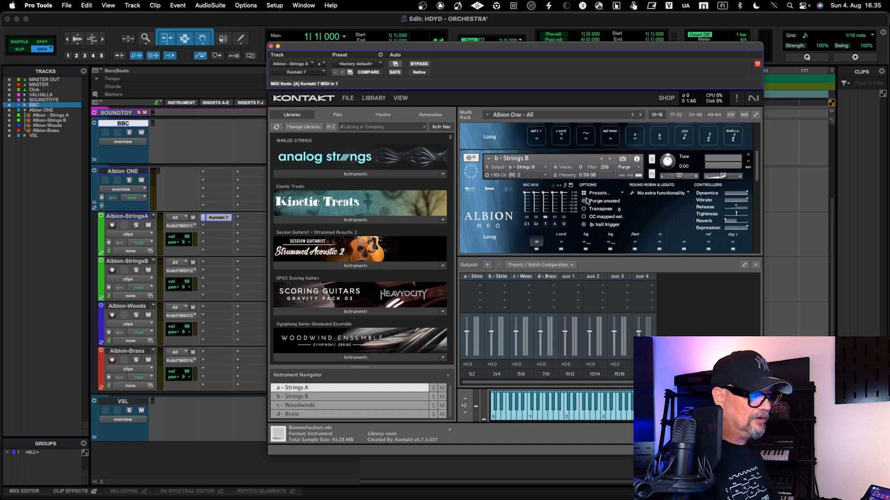
pyautogui.scroll(-4, 587, 200)
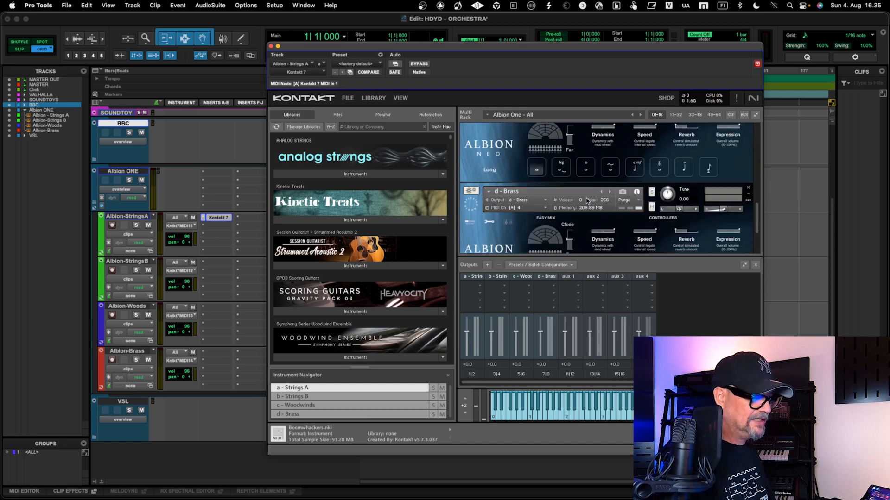
pyautogui.scroll(-2, 587, 201)
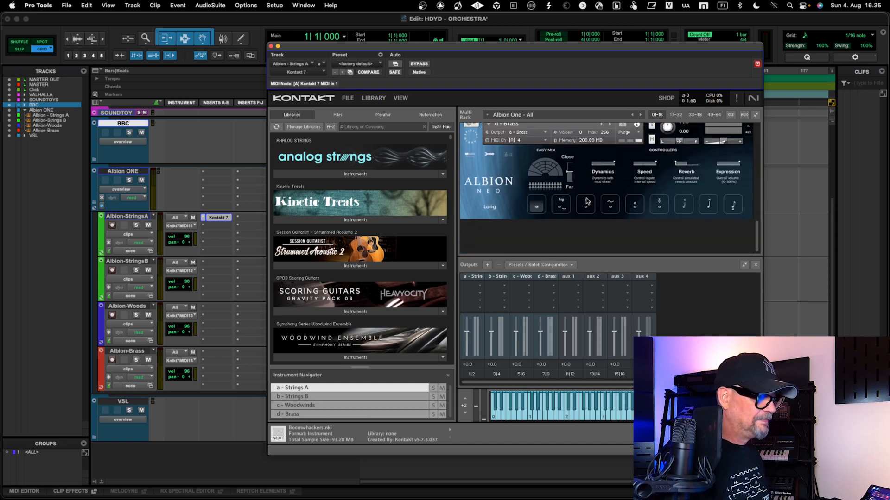
# Step: Examine the batch functions for giving each loaded instrument its own output channel, review the rack, and close the Kontakt window
pyautogui.click(574, 267)
pyautogui.moveTo(568, 286)
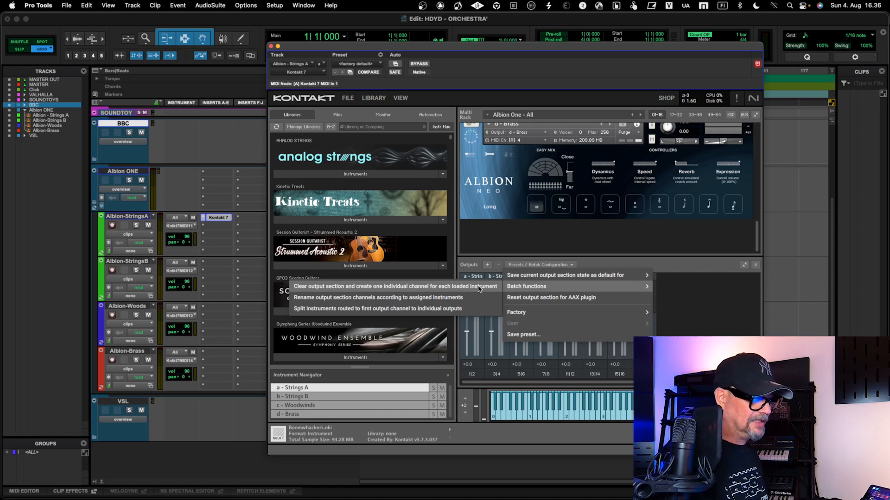
pyautogui.click(565, 235)
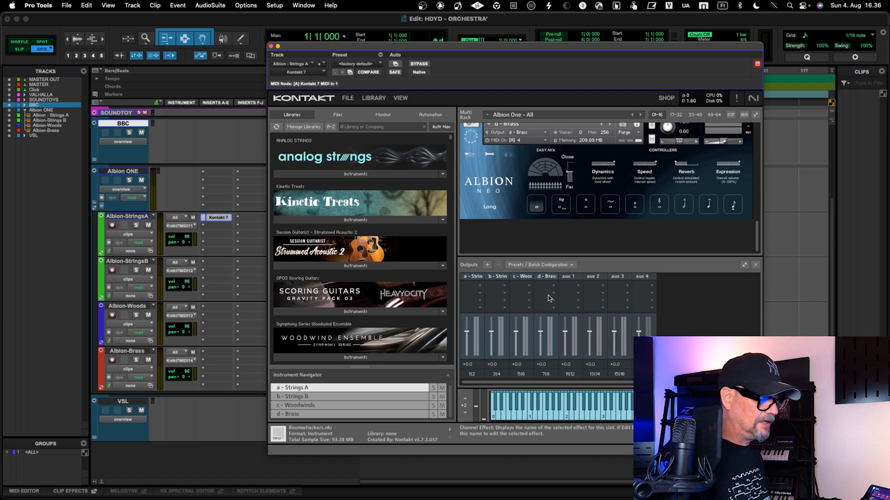
pyautogui.scroll(3, 565, 238)
pyautogui.scroll(5, 565, 238)
pyautogui.scroll(-4, 564, 238)
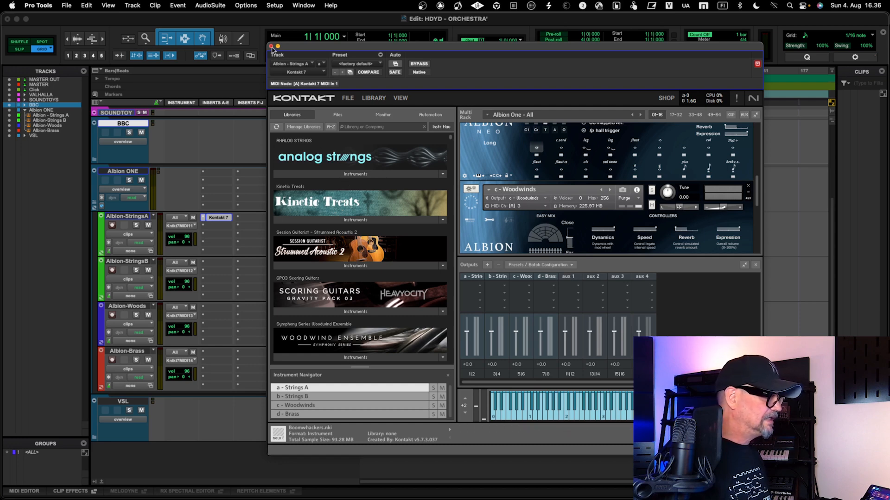
pyautogui.click(271, 46)
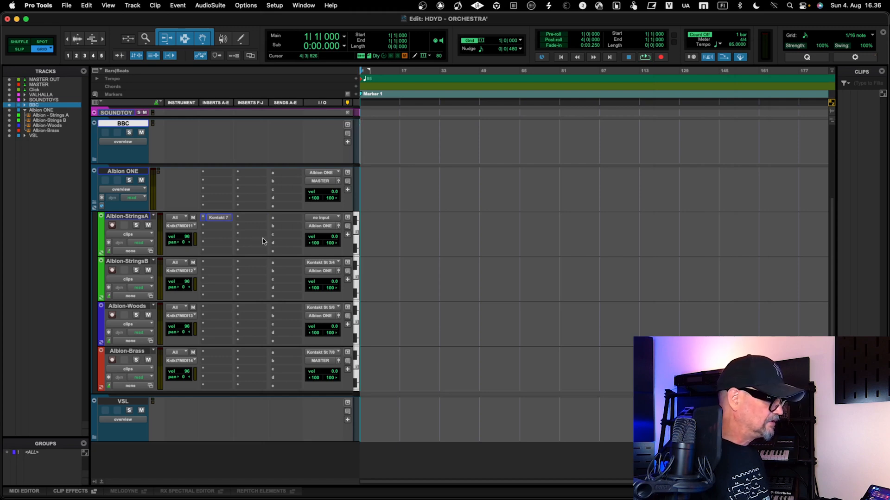
pyautogui.click(215, 221)
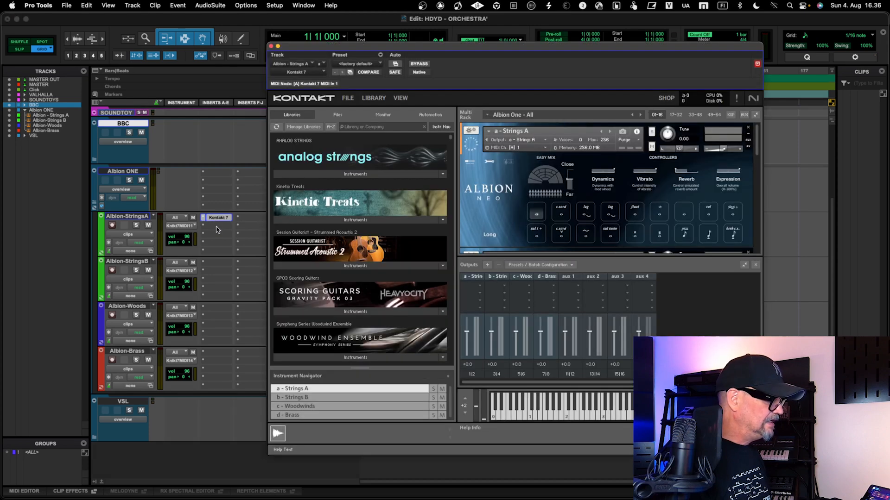
pyautogui.click(217, 227)
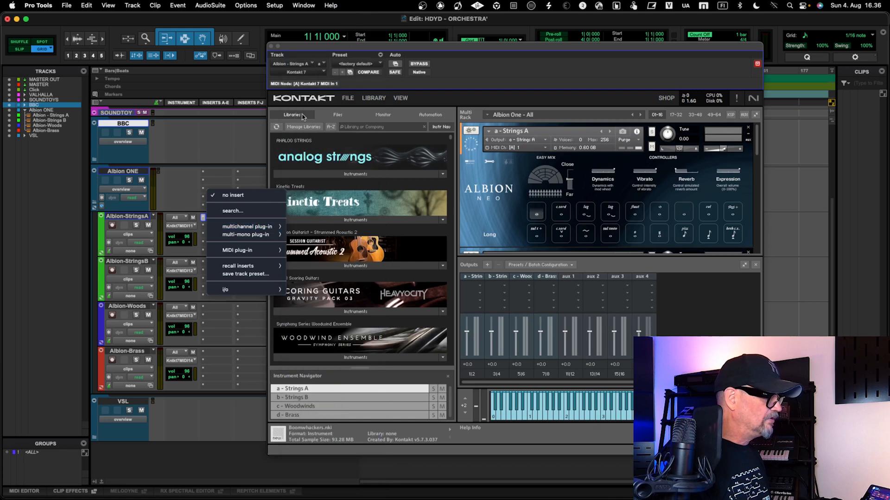
pyautogui.click(350, 49)
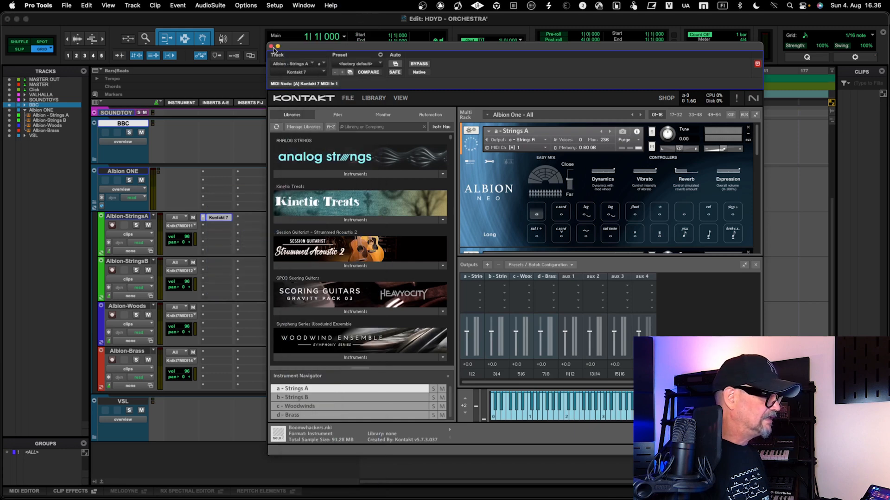
pyautogui.click(271, 47)
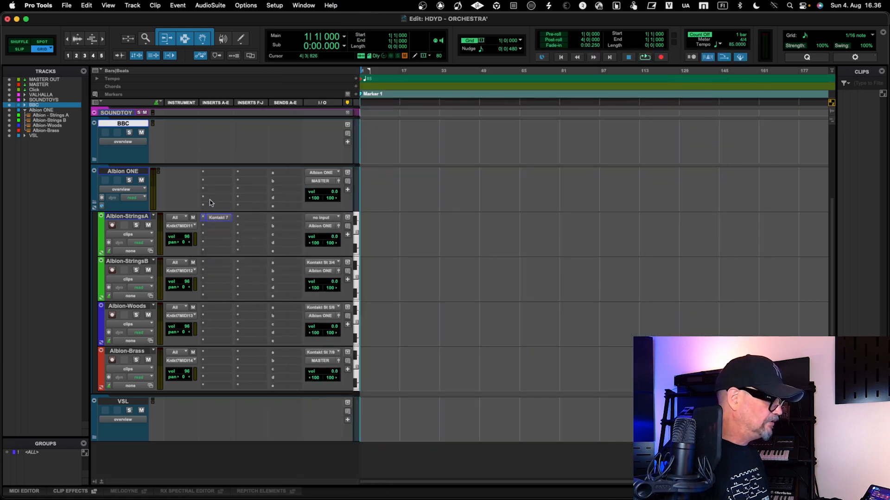
# Step: Route the MIDI output of Albion-Strings A to its own Kontakt 7 MIDI In 1, channel-1, and record-enable the track
pyautogui.click(194, 226)
pyautogui.moveTo(219, 228)
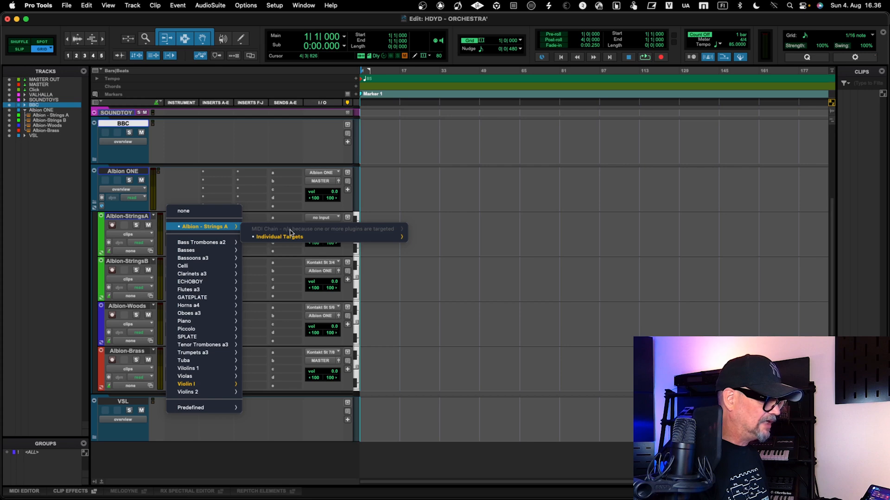
pyautogui.moveTo(276, 238)
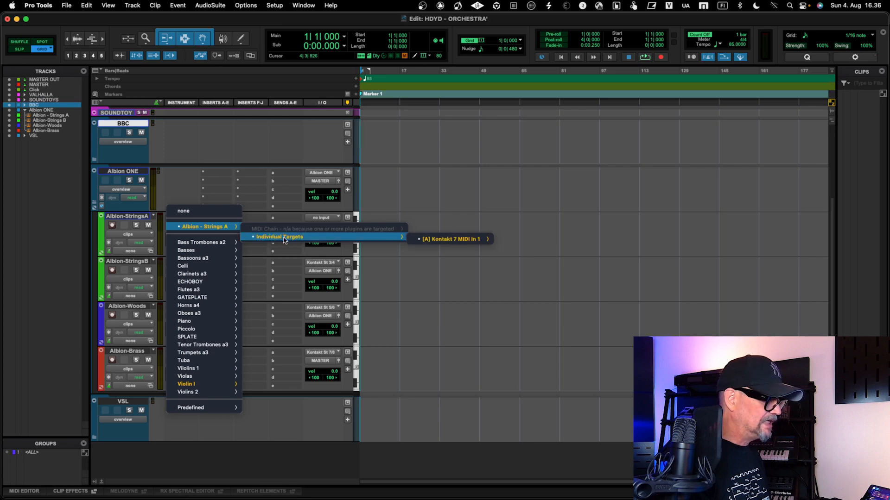
pyautogui.moveTo(427, 243)
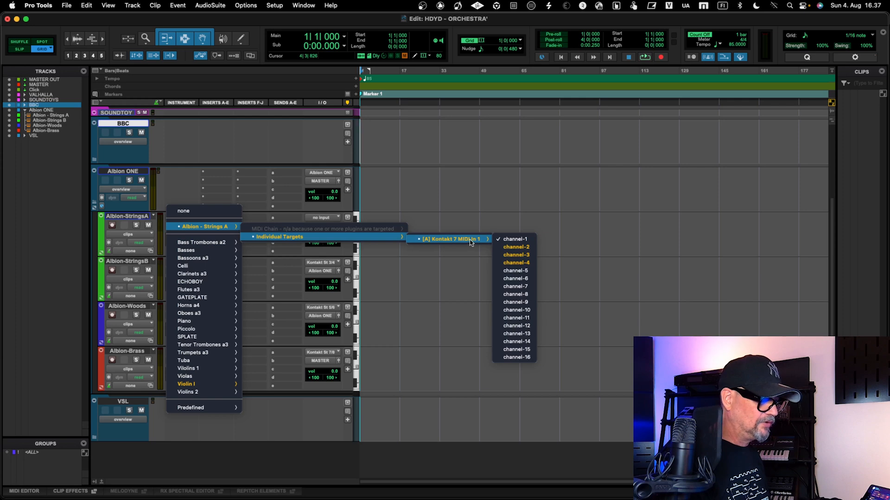
pyautogui.click(508, 241)
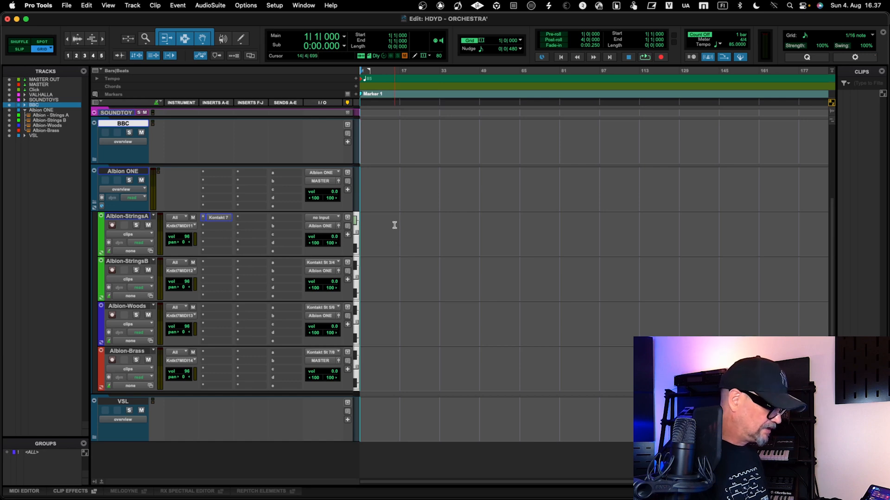
pyautogui.click(111, 225)
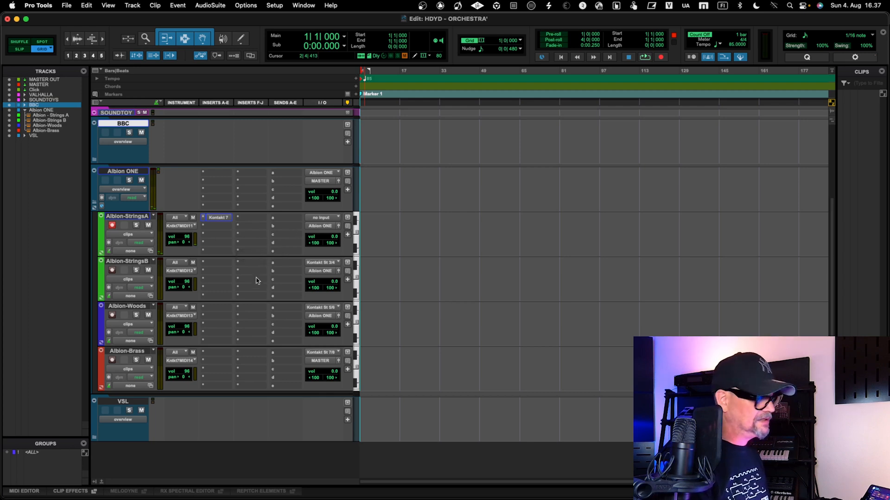
# Step: Delete the Albion-Brass track from the Albion ONE folder
pyautogui.scroll(-1, 255, 285)
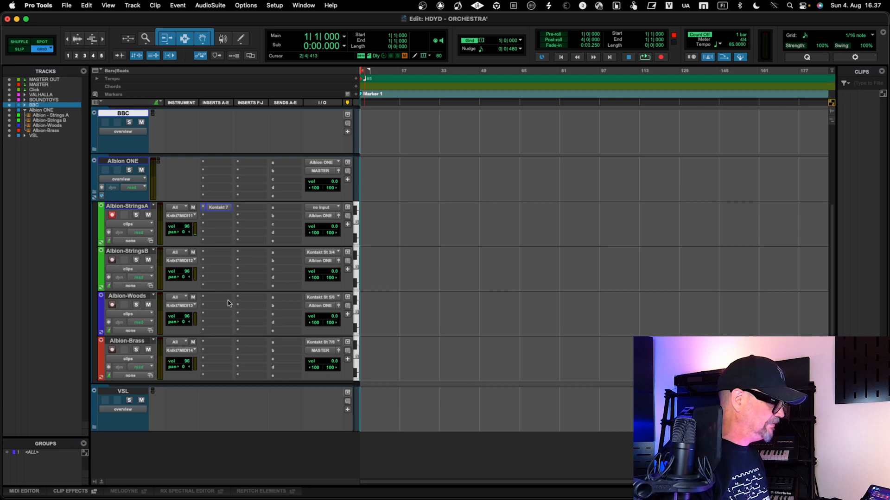
pyautogui.click(101, 365)
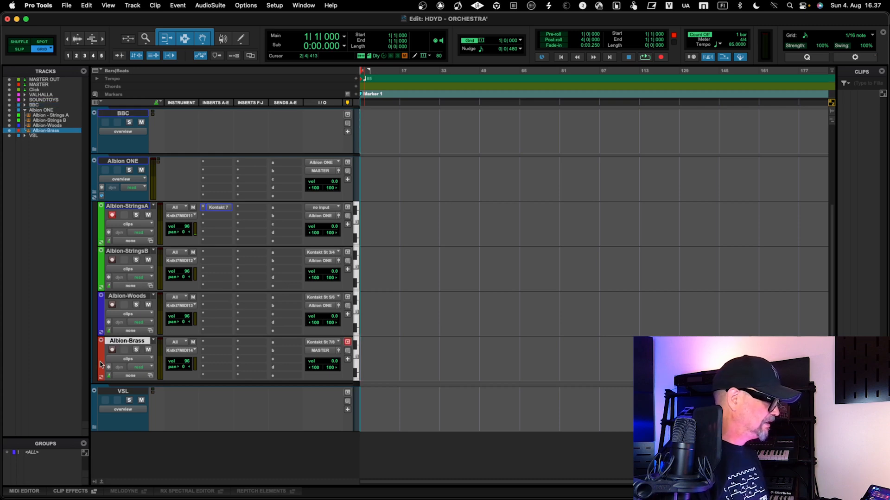
pyautogui.press('super+BackSpace')
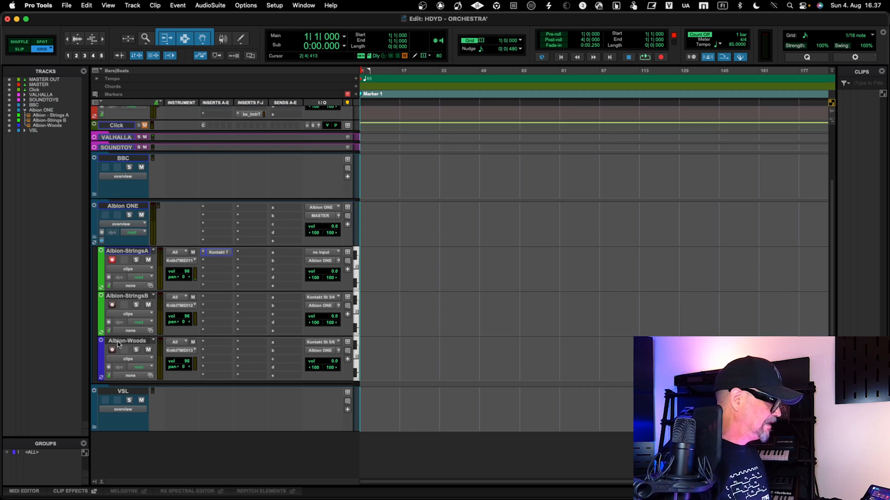
# Step: Create one new stereo instrument track in ticks directly below Albion-Woods, keeping the default name
pyautogui.click(101, 352)
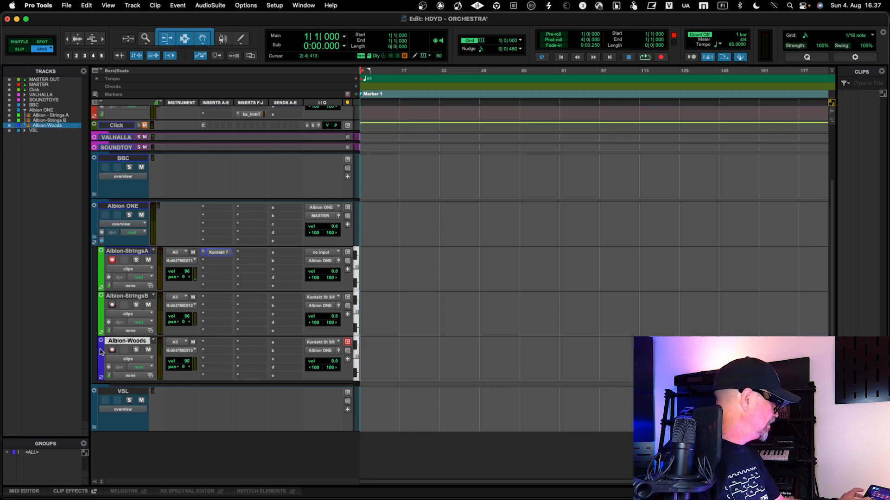
pyautogui.press('super+shift+n')
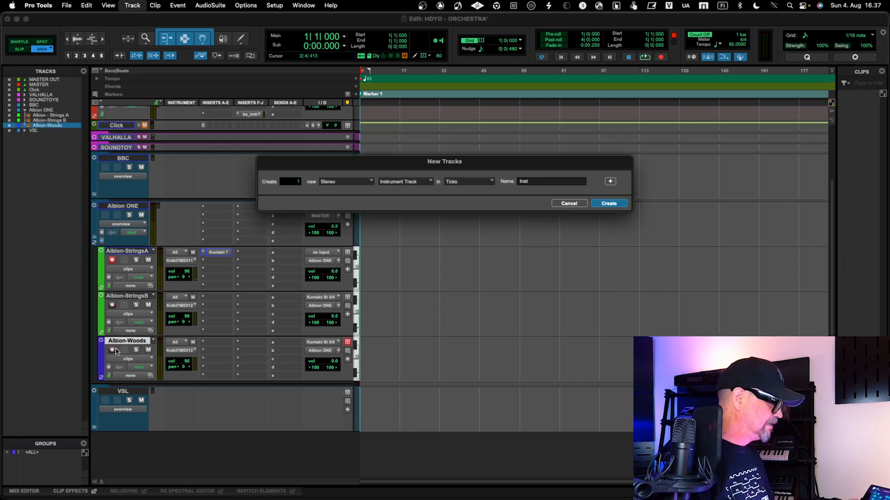
pyautogui.press('Return')
# Step: Set the MIDI output of the Inst 1 track to Albion - Strings A, Kontakt 7 MIDI In 1, channel-4
pyautogui.scroll(-3, 264, 400)
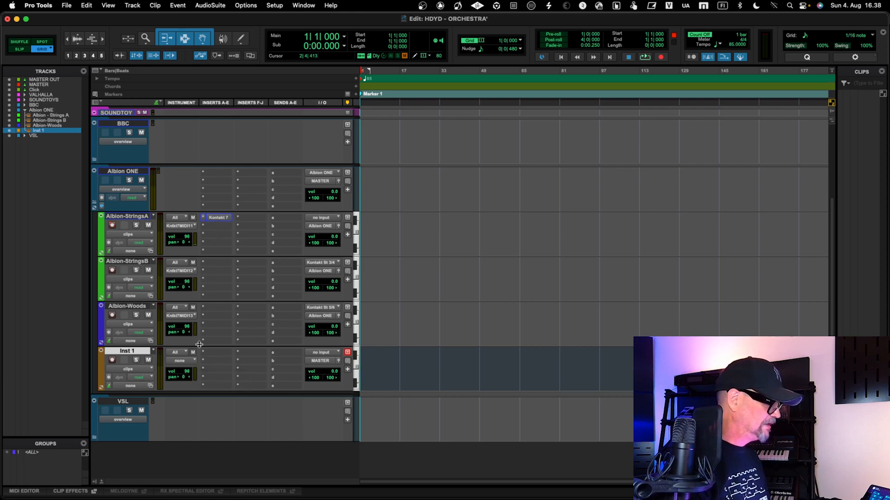
pyautogui.click(195, 362)
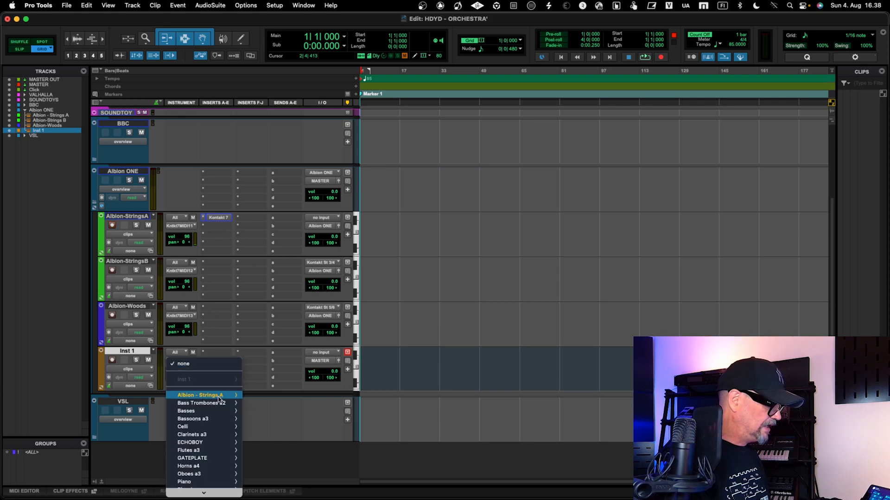
pyautogui.moveTo(218, 397)
pyautogui.moveTo(289, 404)
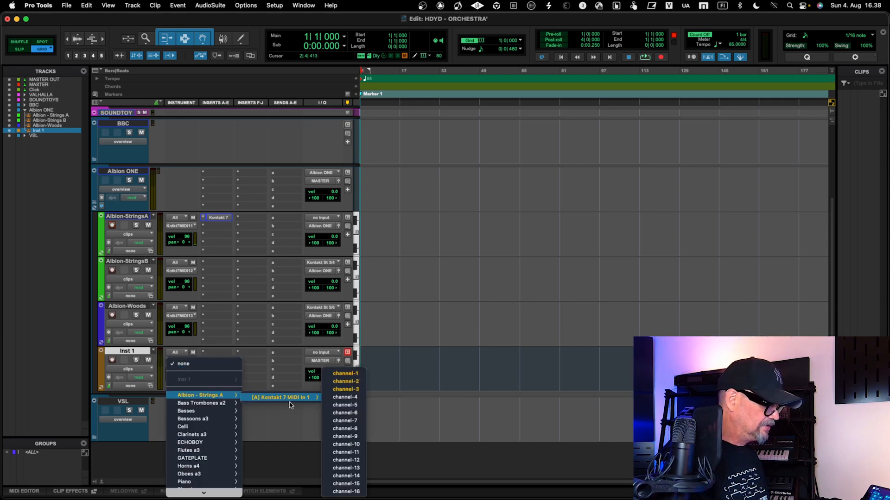
pyautogui.click(347, 397)
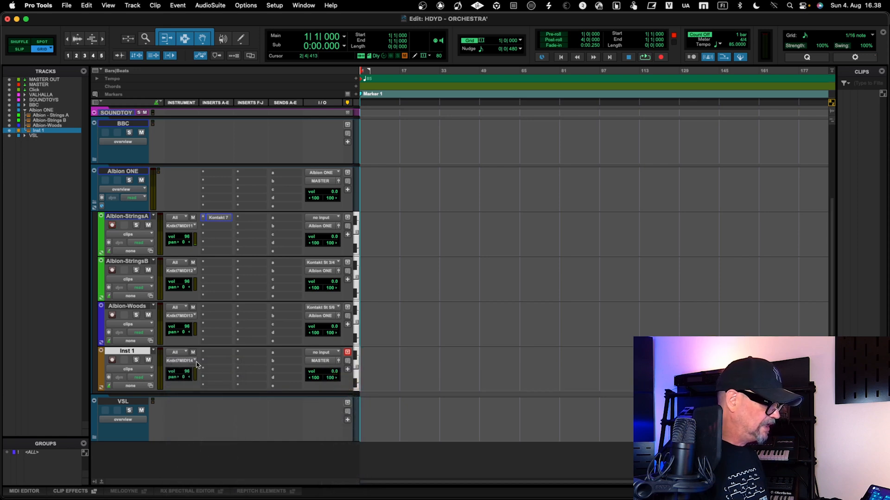
# Step: Set the audio input of the Inst 1 track to the Kontakt 7 plug-in output Kontakt St 7/8 from Albion - Strings A
pyautogui.click(324, 355)
pyautogui.moveTo(335, 356)
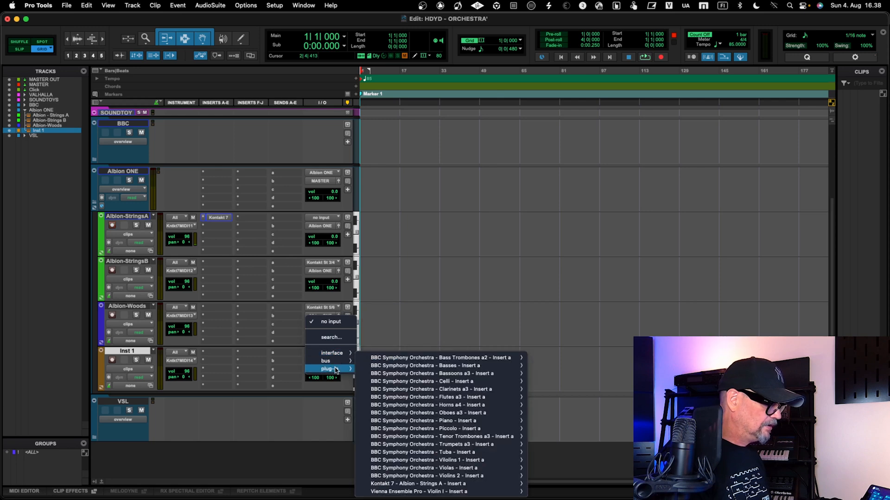
pyautogui.moveTo(456, 485)
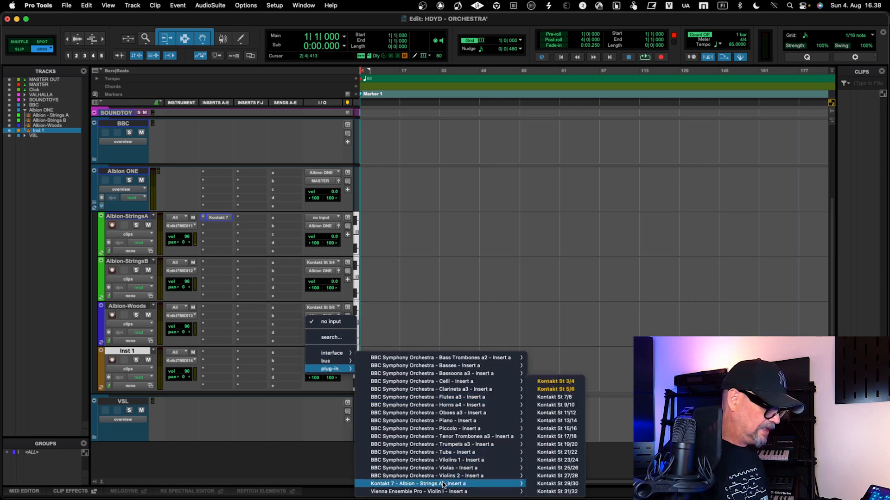
pyautogui.click(558, 398)
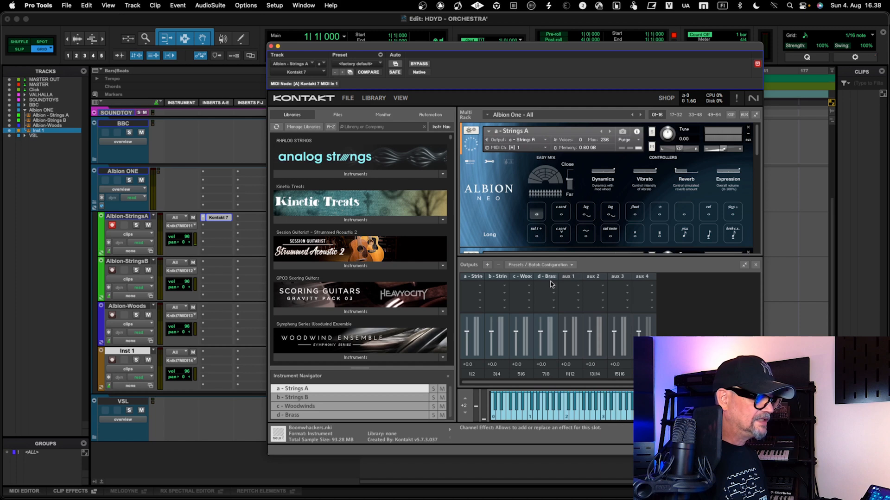
# Step: Check the Brass output channel against the instruments in Kontakt's Albion One rack and close the plug-in window
pyautogui.scroll(-3, 551, 221)
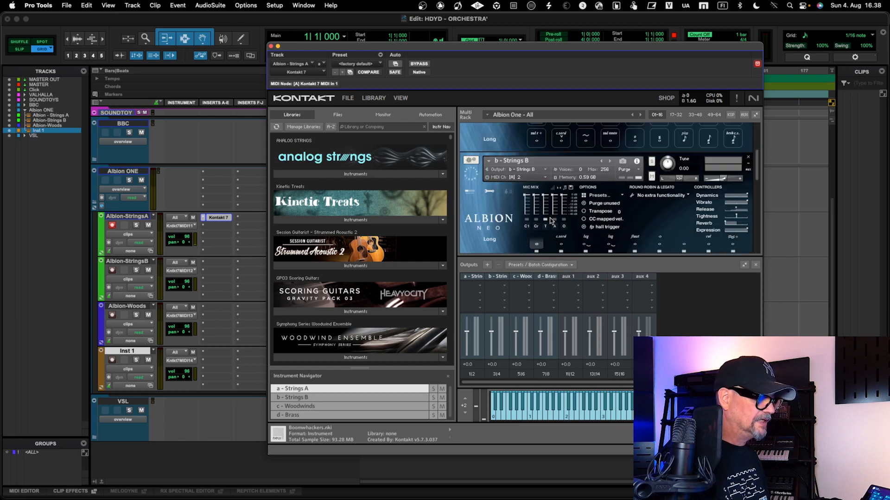
pyautogui.scroll(-4, 551, 222)
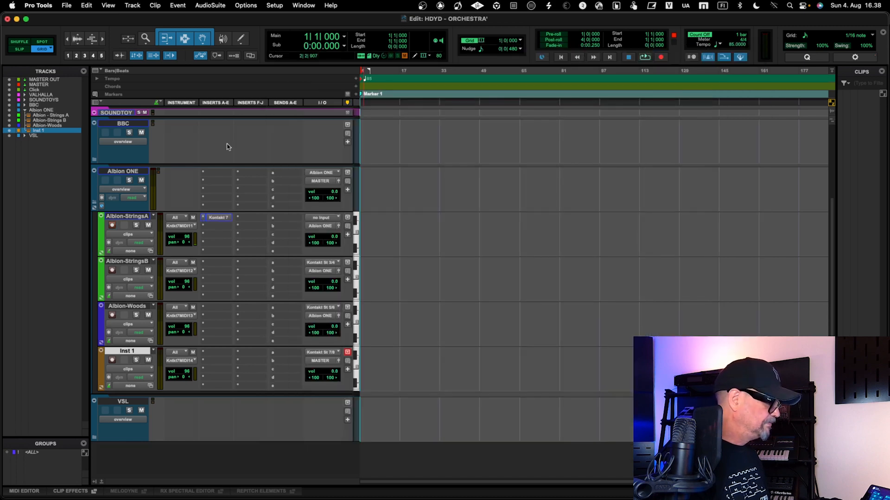
pyautogui.click(272, 46)
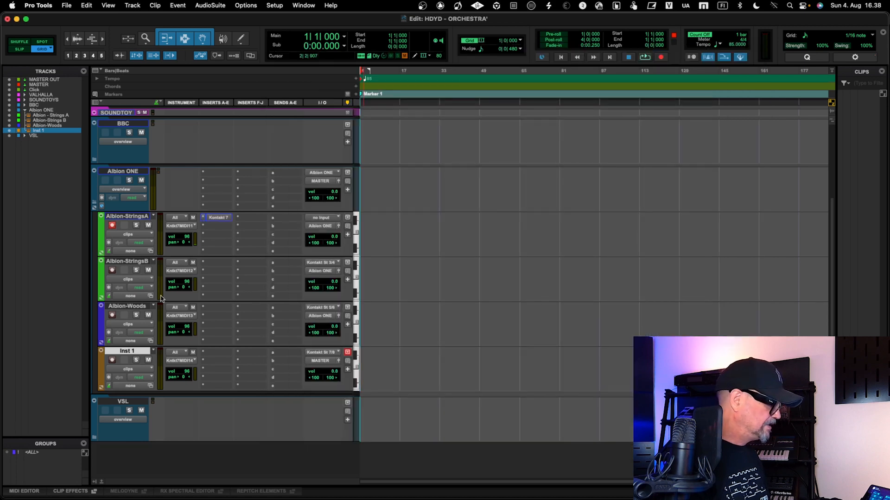
# Step: Rename the Inst 1 track as Albion - Brass
pyautogui.doubleClick(133, 354)
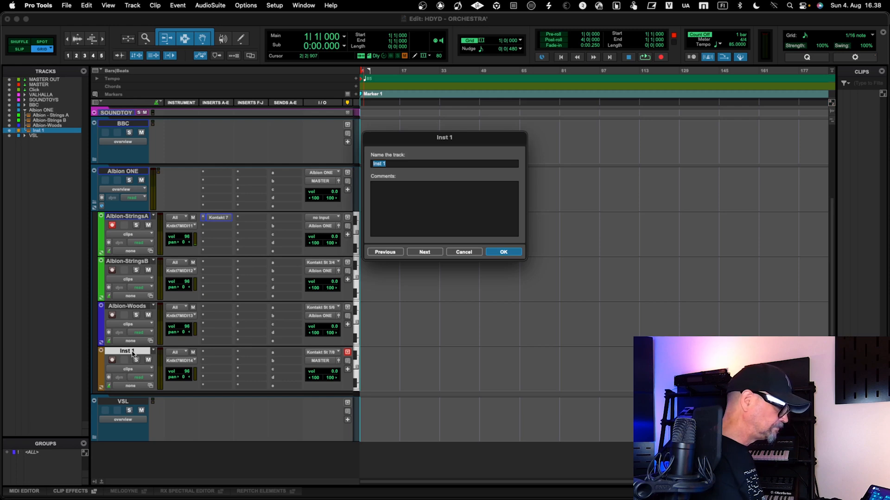
pyautogui.write('Albion - Bra')
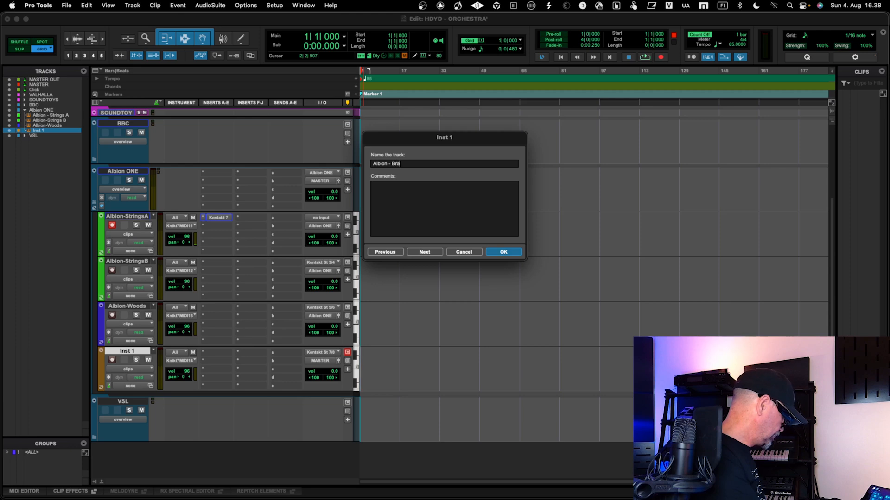
pyautogui.write('ss')
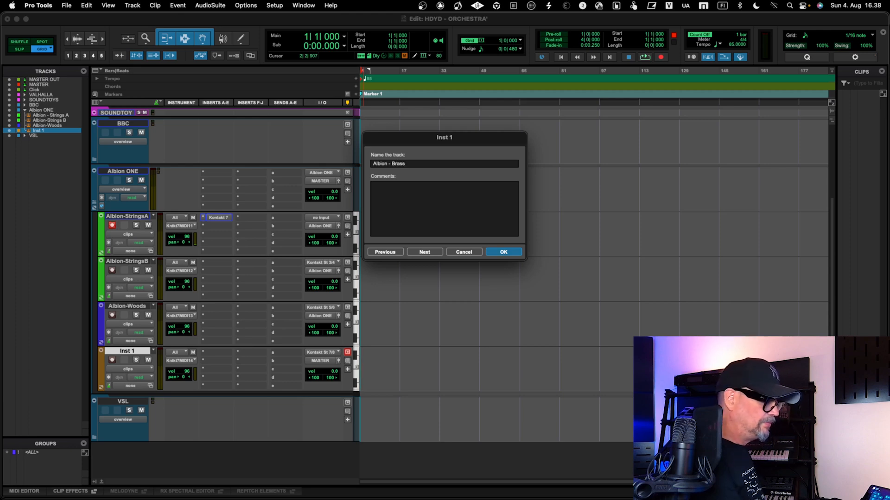
pyautogui.press('Return')
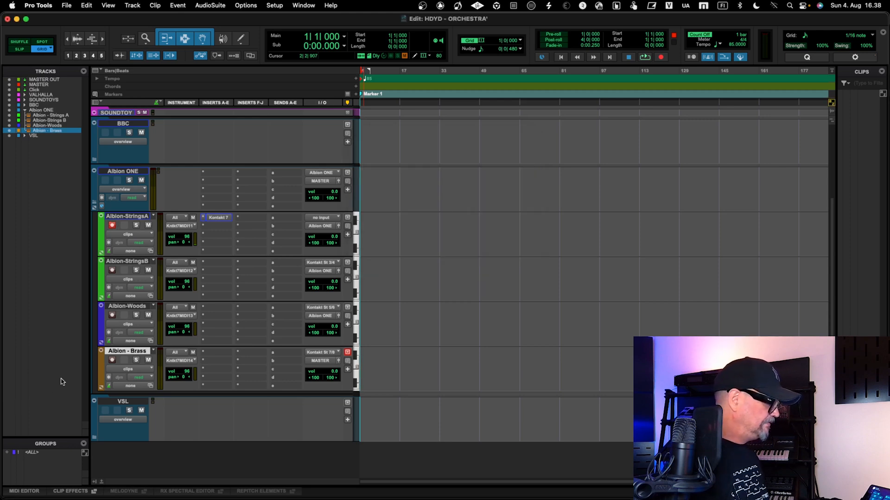
# Step: Change the Albion - Brass track's colour to bright red and close the Color Palette
pyautogui.doubleClick(103, 362)
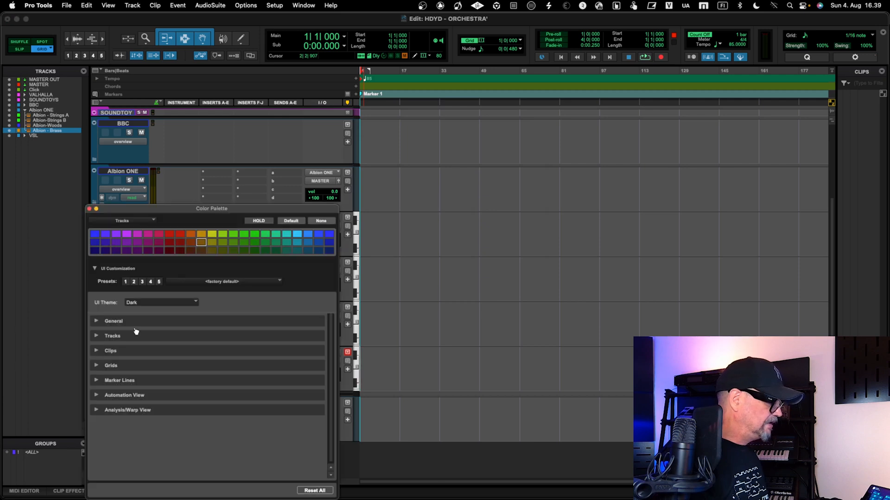
pyautogui.click(169, 234)
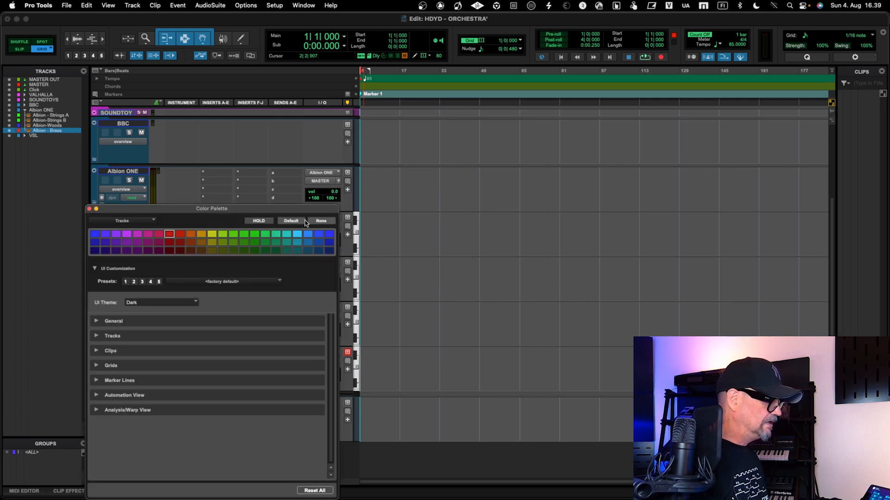
pyautogui.click(90, 210)
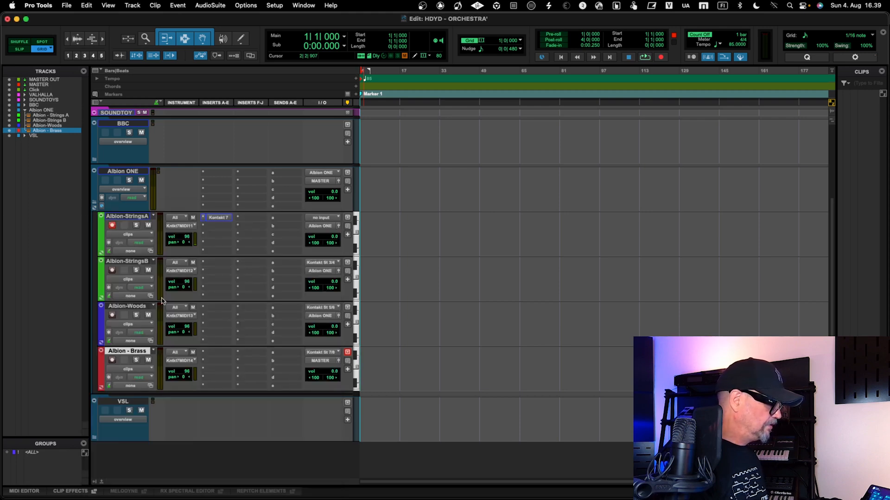
# Step: Record-enable Albion - Brass and then Albion-Woods to check their signal, and review the Albion One rack in Kontakt before closing it
pyautogui.click(113, 361)
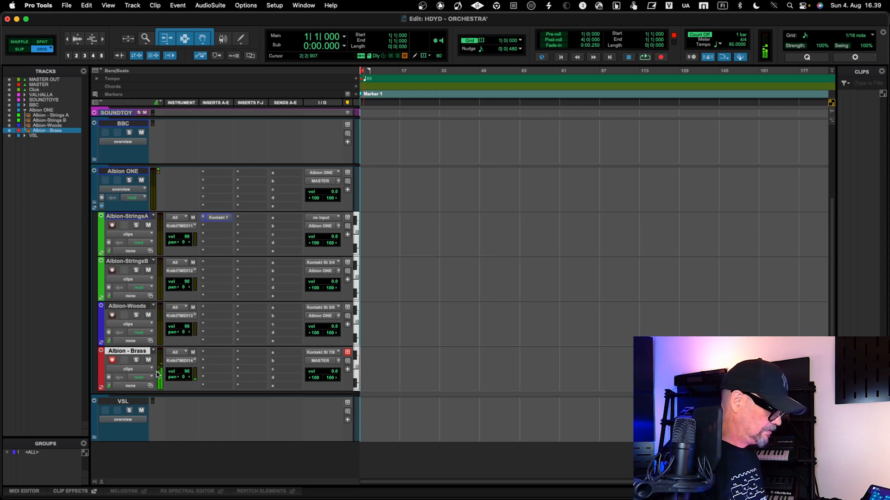
pyautogui.click(112, 316)
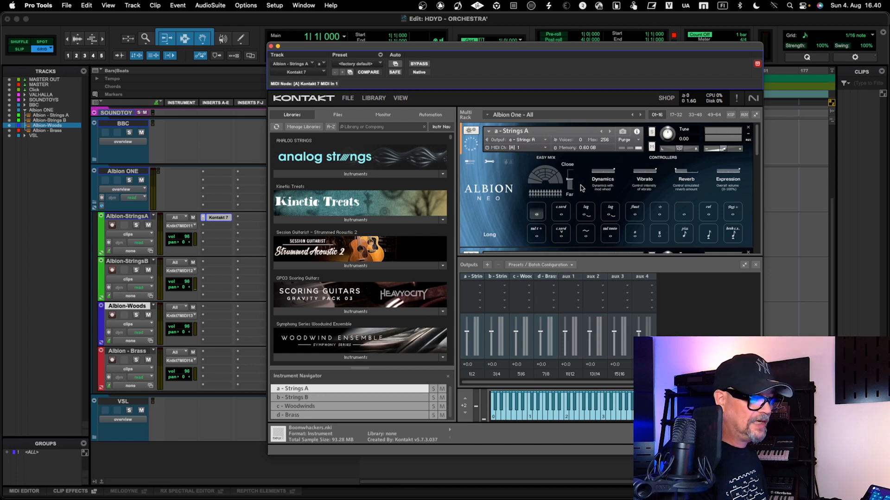
pyautogui.scroll(-1, 503, 196)
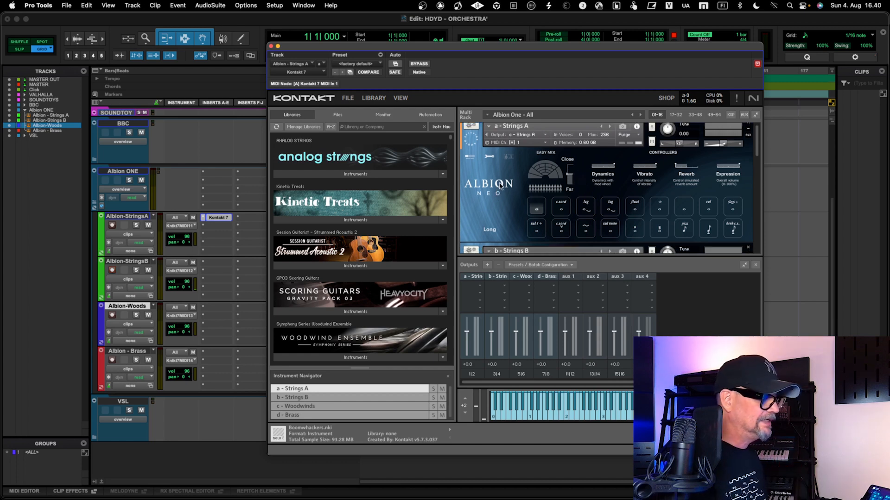
pyautogui.click(271, 46)
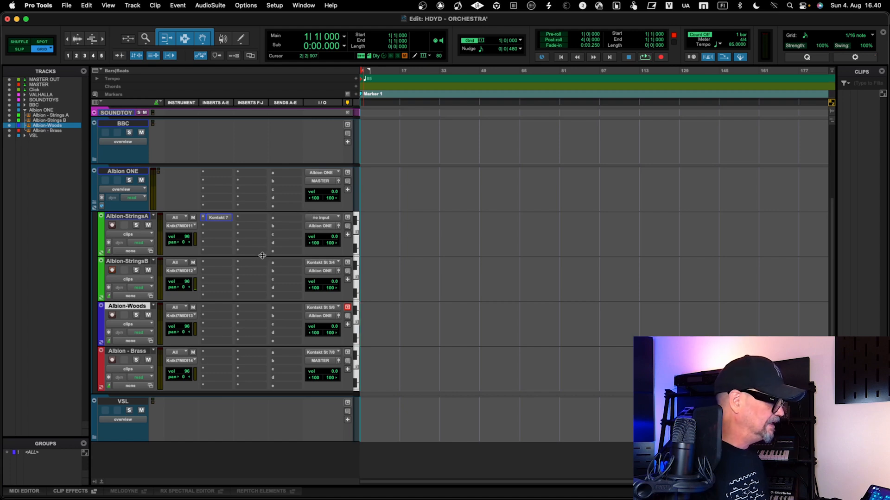
# Step: Collapse the Albion ONE folder track
pyautogui.scroll(-1, 272, 290)
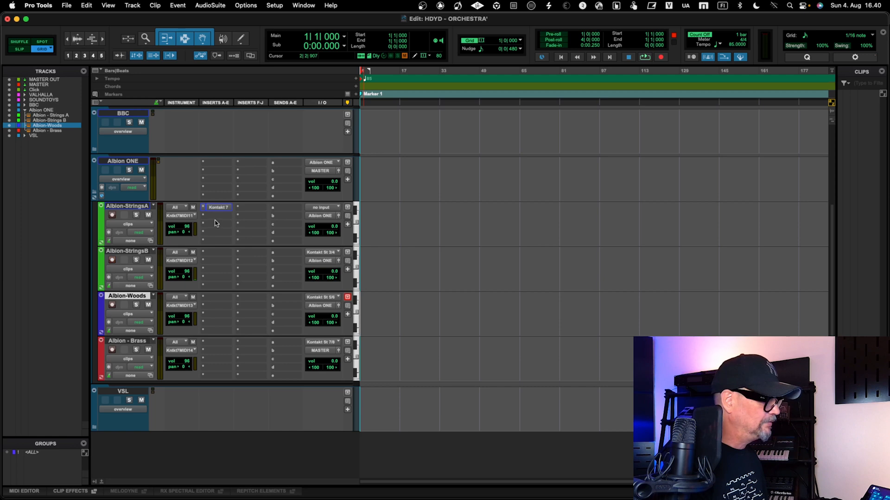
pyautogui.click(95, 194)
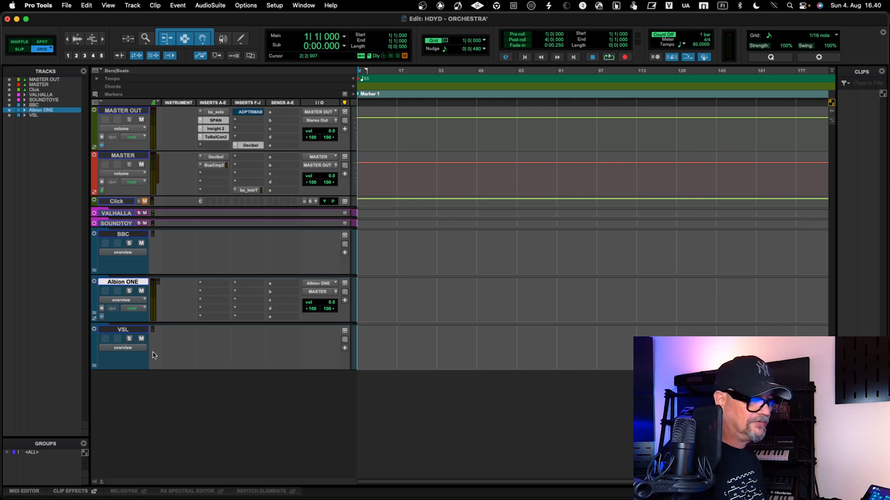
# Step: Switch to Vienna Ensemble Pro and inspect the STRINGS instance, including Violin I's Synchron Player, ending on the mixer
pyautogui.hotkey('ctrl', 'Right')
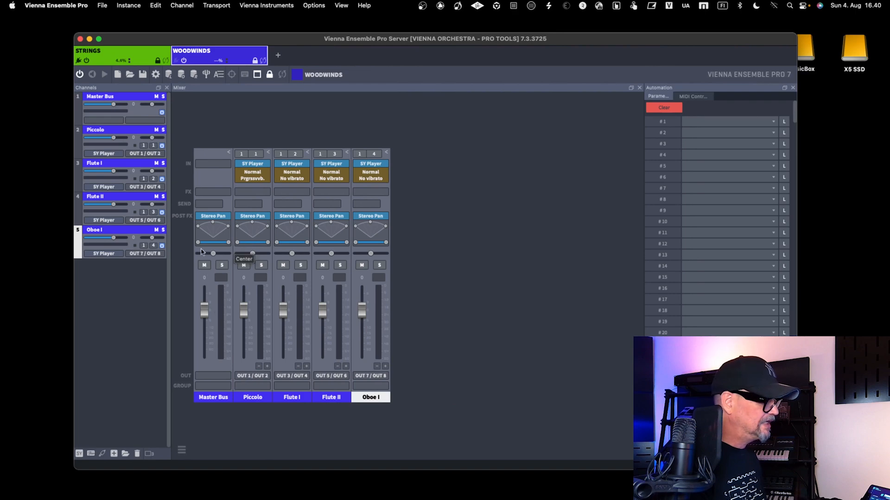
pyautogui.click(148, 55)
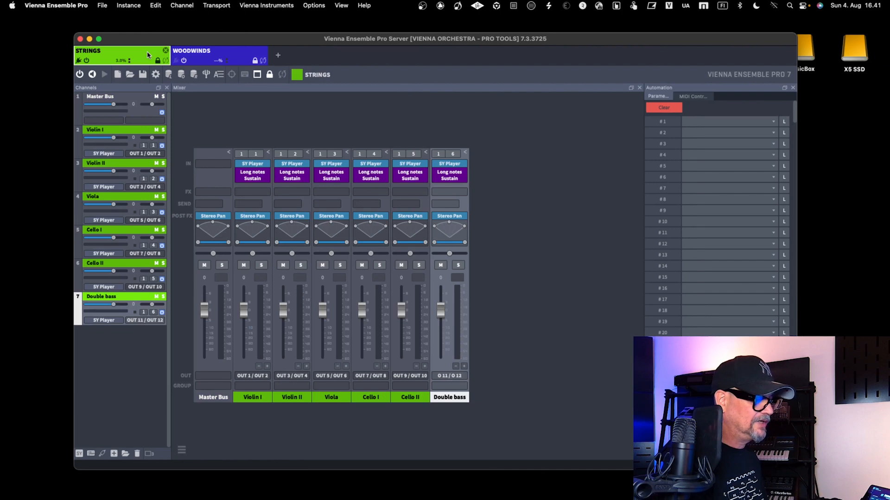
pyautogui.click(252, 181)
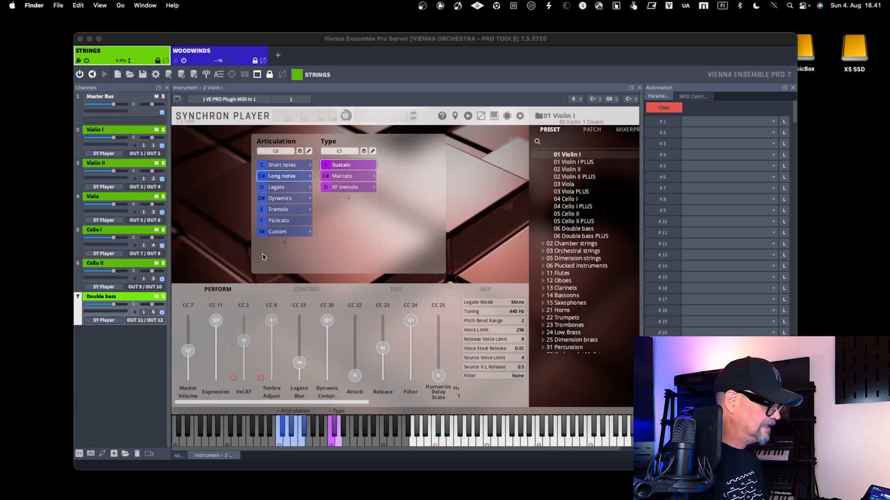
pyautogui.click(188, 457)
pyautogui.click(179, 456)
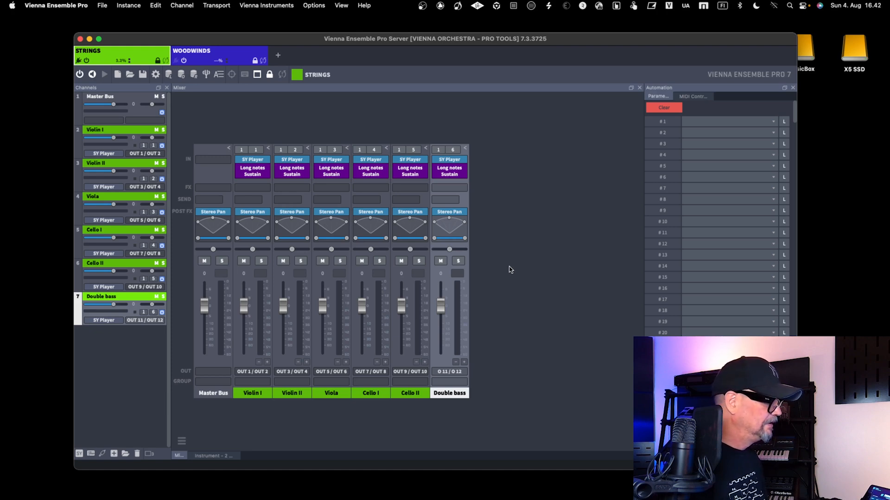
# Step: Switch back to Pro Tools and expand the VSL folder to look over its string and woodwind tracks
pyautogui.press('super+Tab')
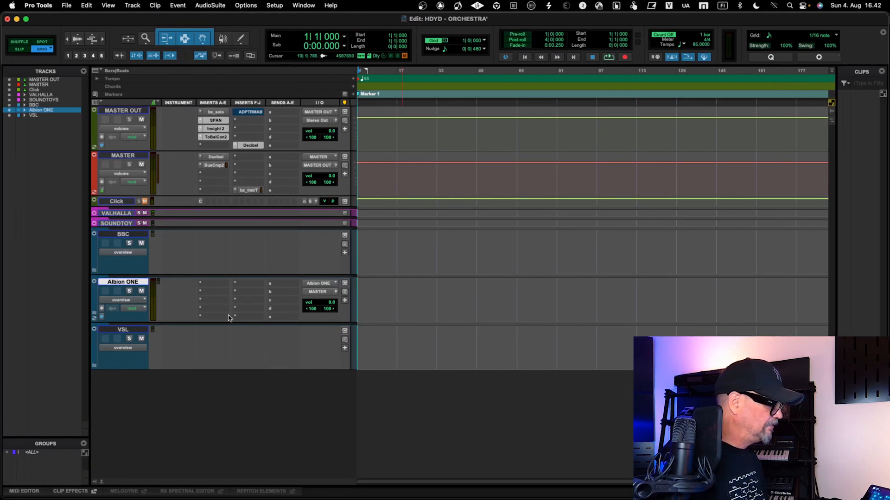
pyautogui.click(94, 365)
pyautogui.scroll(-6, 259, 334)
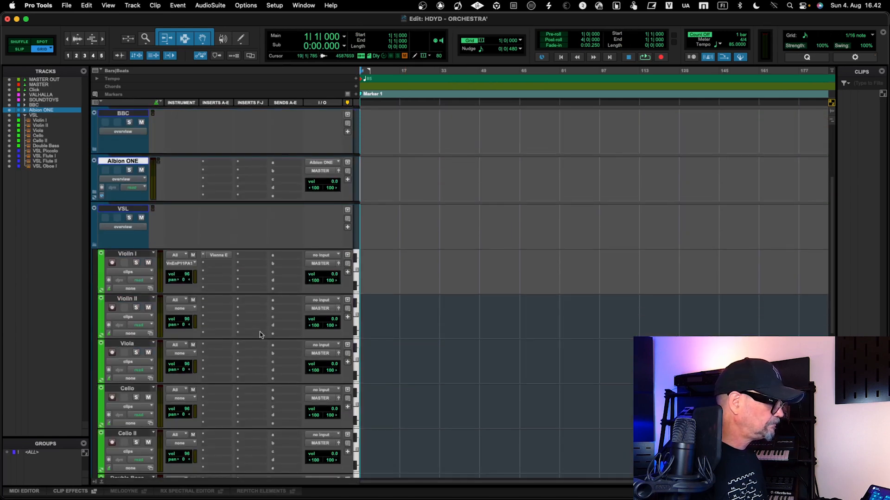
pyautogui.scroll(-3, 260, 335)
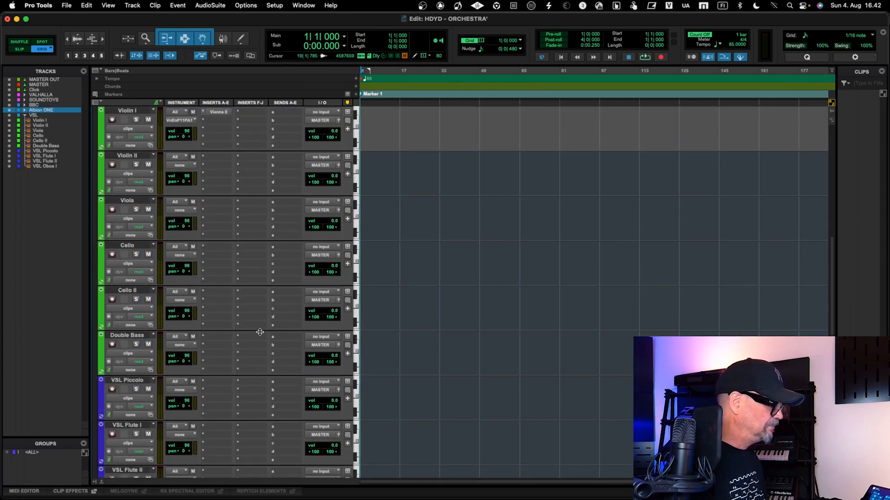
pyautogui.scroll(4, 259, 332)
pyautogui.scroll(-2, 260, 334)
pyautogui.scroll(2, 259, 334)
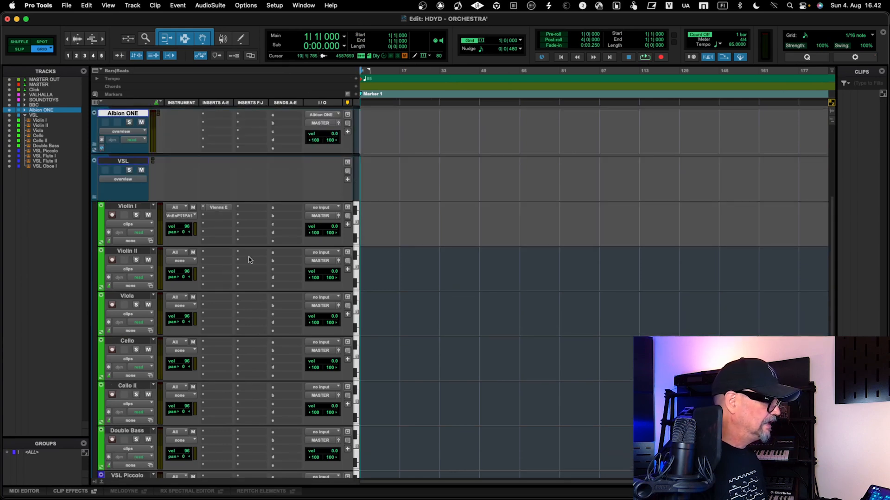
# Step: Check the Vienna Ensemble Pro plug-in's STRINGS connection and available server instances on the Violin I track and close the plug-in
pyautogui.click(222, 208)
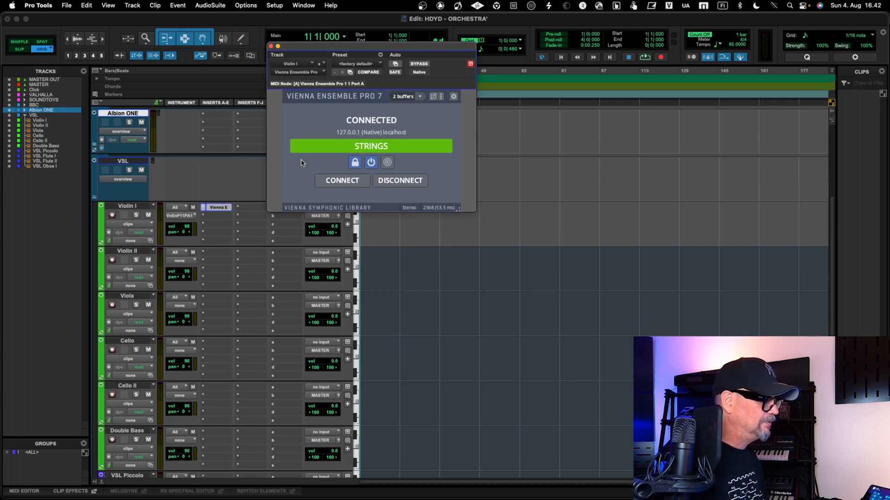
pyautogui.click(343, 180)
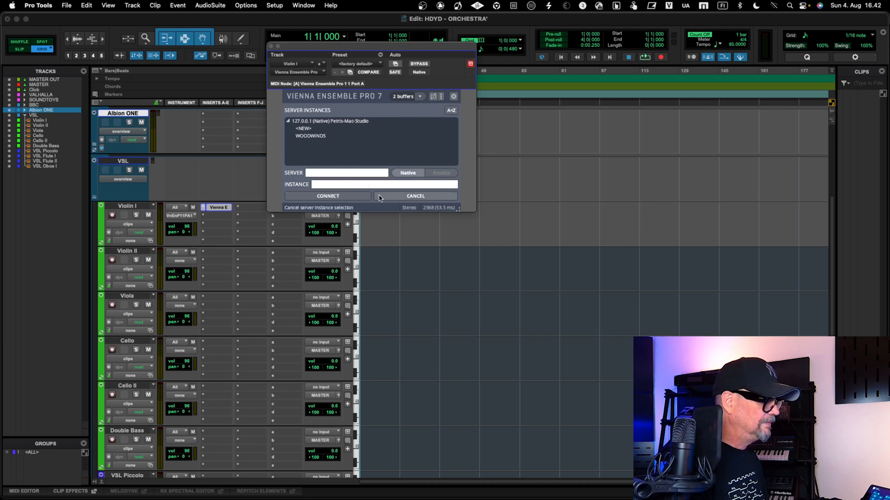
pyautogui.click(347, 196)
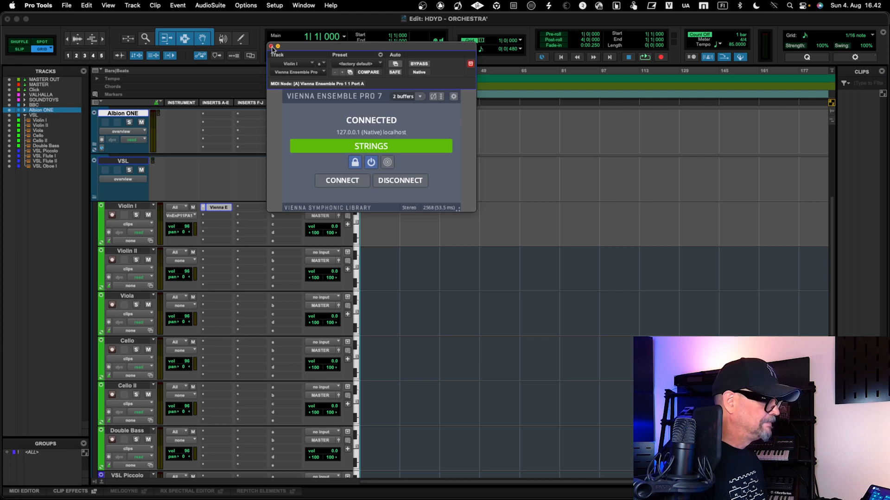
pyautogui.click(271, 46)
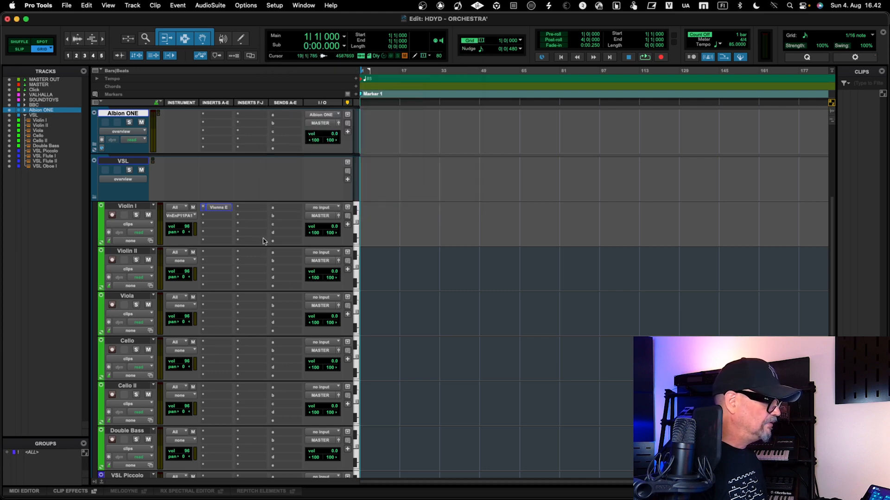
# Step: Set the MIDI output of the Violin I track to its own Vienna Ensemble Pro 1 1 Port A, channel-1
pyautogui.click(192, 216)
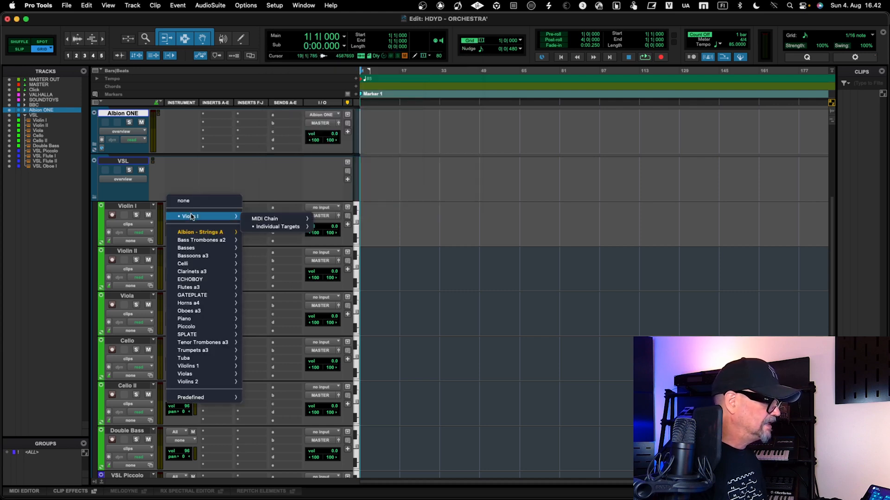
pyautogui.moveTo(209, 232)
pyautogui.moveTo(245, 237)
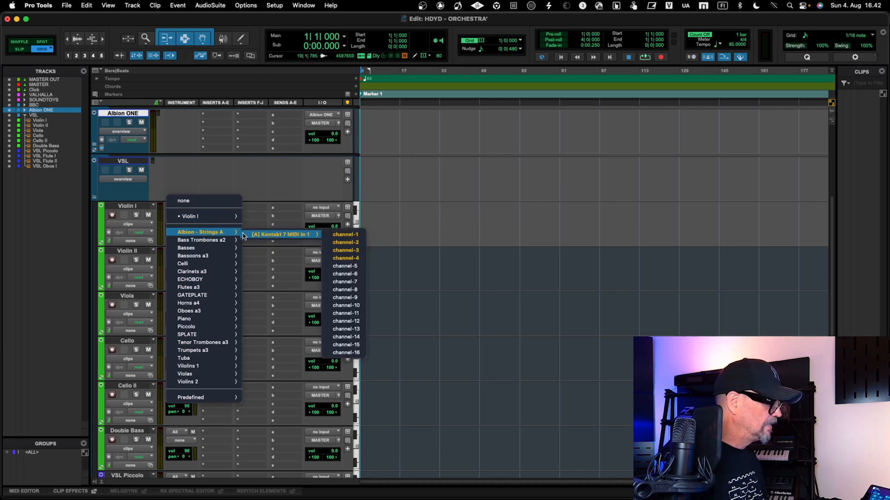
pyautogui.moveTo(227, 216)
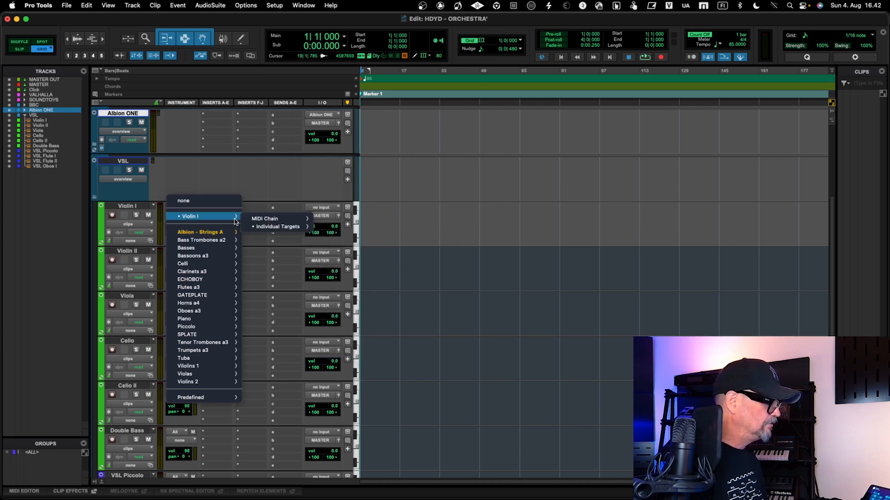
pyautogui.moveTo(268, 220)
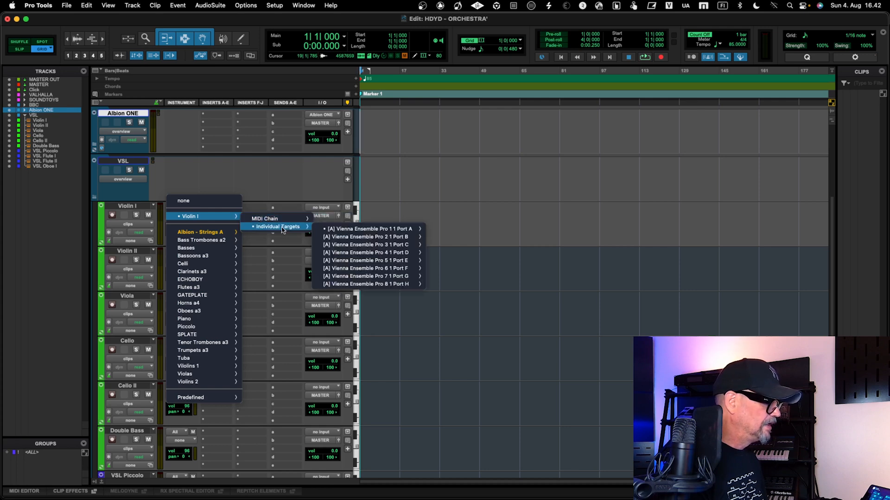
pyautogui.moveTo(343, 230)
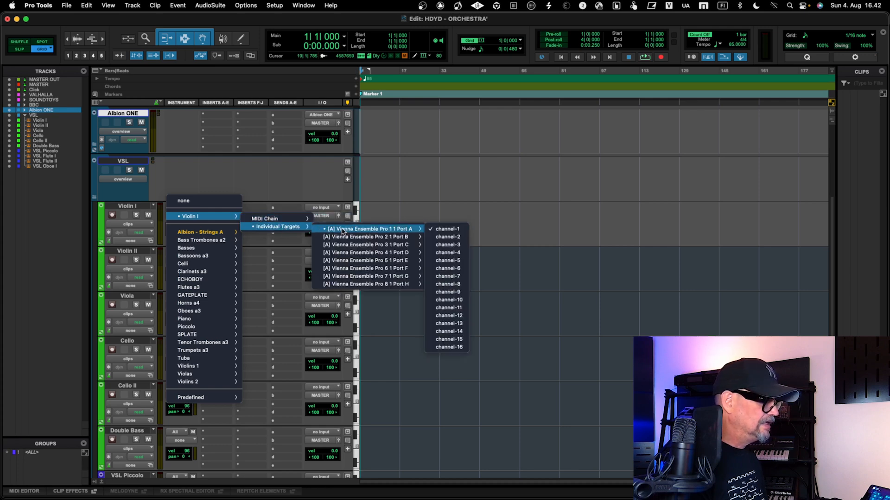
pyautogui.click(447, 230)
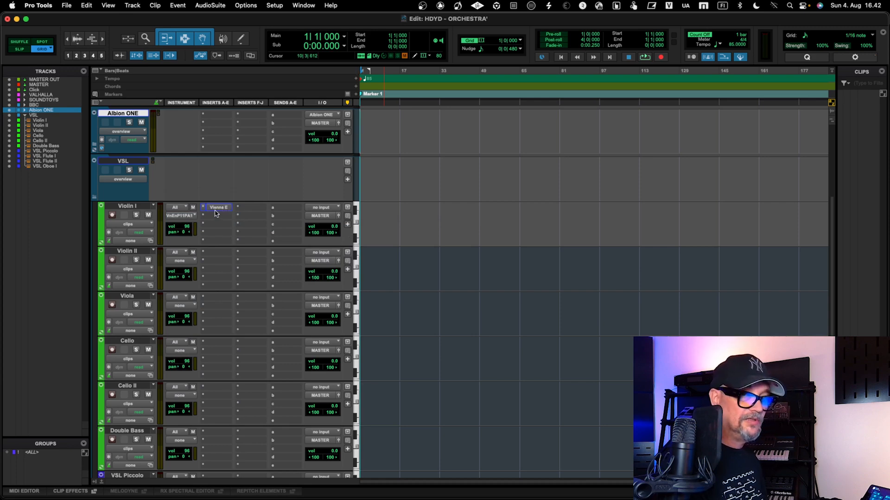
# Step: Look through the plug-in sources offered for Violin I's audio input, leaving the input unassigned
pyautogui.click(317, 208)
pyautogui.moveTo(330, 225)
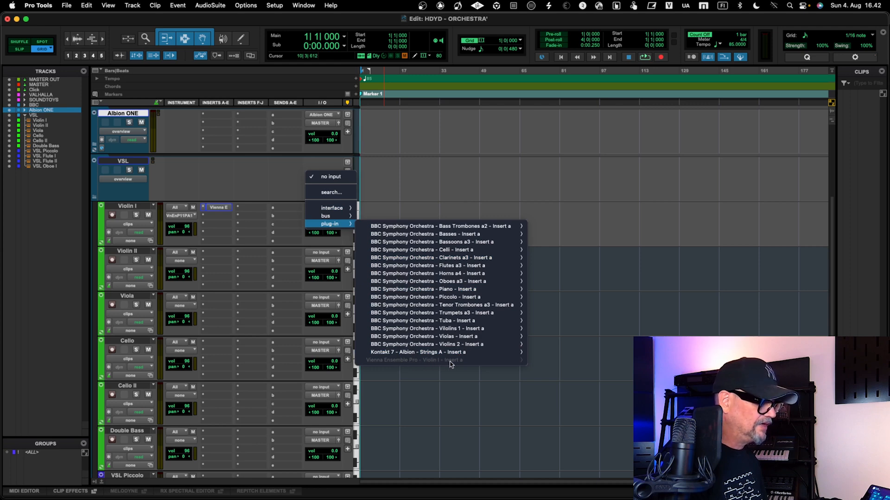
pyautogui.click(261, 236)
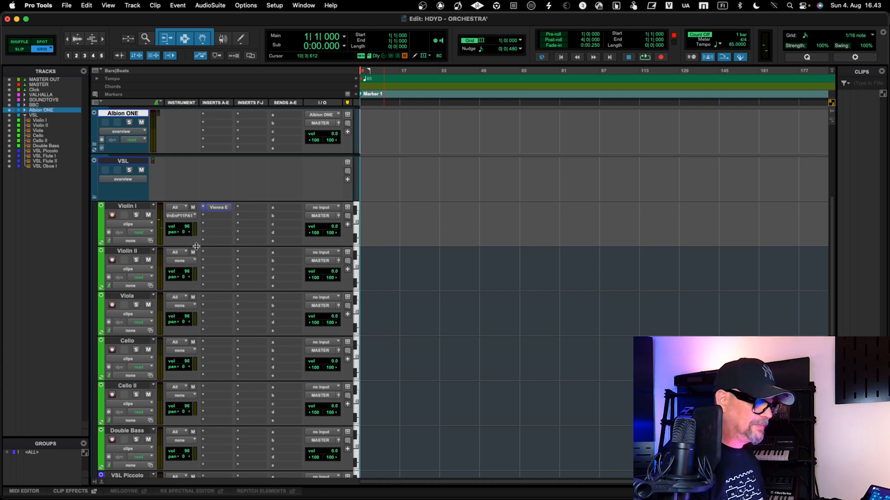
# Step: Check the Violin I channel's level meter in the Vienna Ensemble Pro mixer and return to Pro Tools
pyautogui.press('super+space')
pyautogui.click(227, 181)
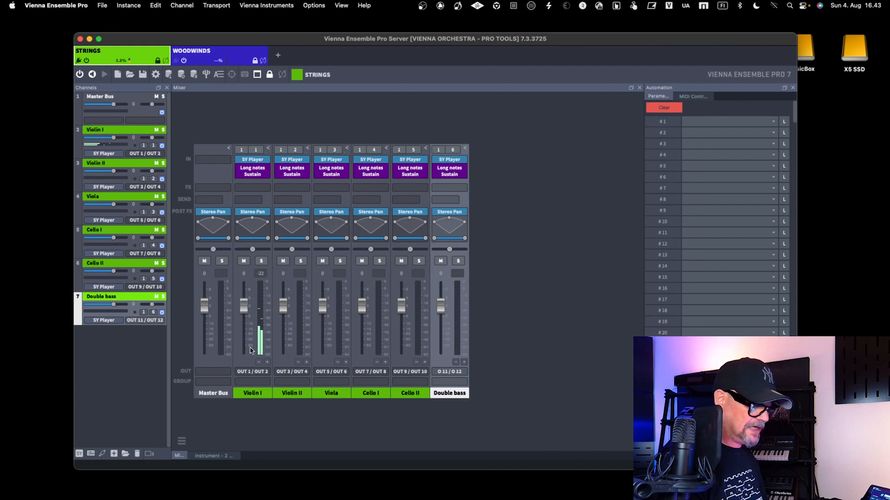
pyautogui.press('super+Tab')
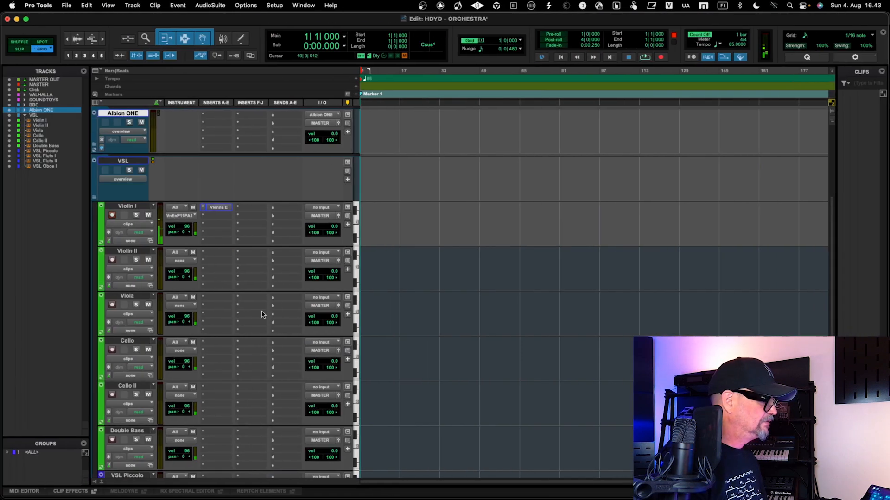
# Step: Set the Violin II track's MIDI output to Violin I's Vienna Ensemble Pro 1 1 Port A, channel-2
pyautogui.click(193, 262)
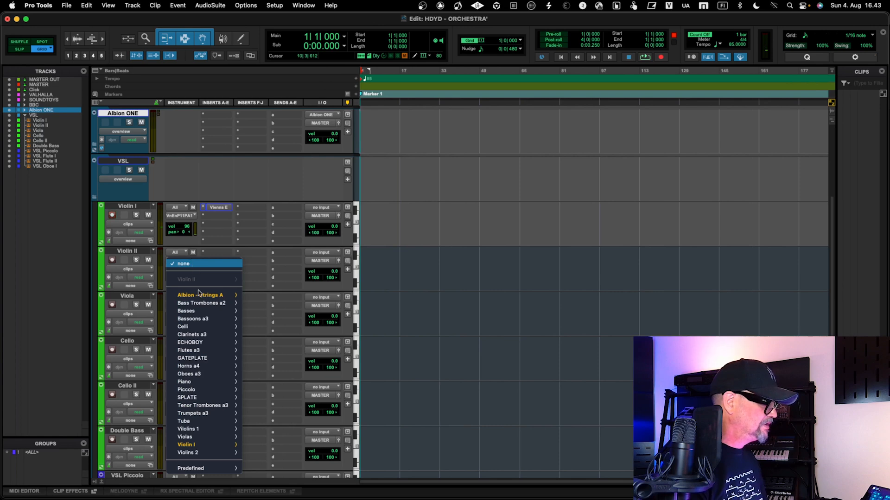
pyautogui.moveTo(214, 447)
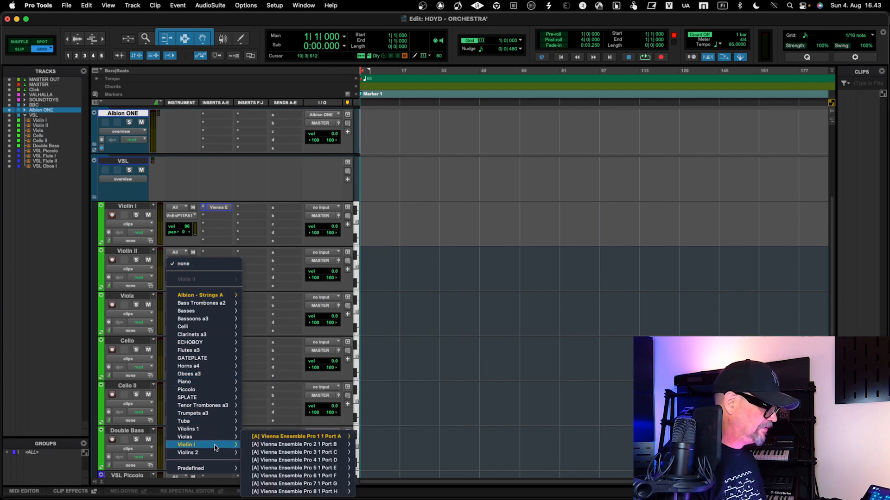
pyautogui.moveTo(259, 438)
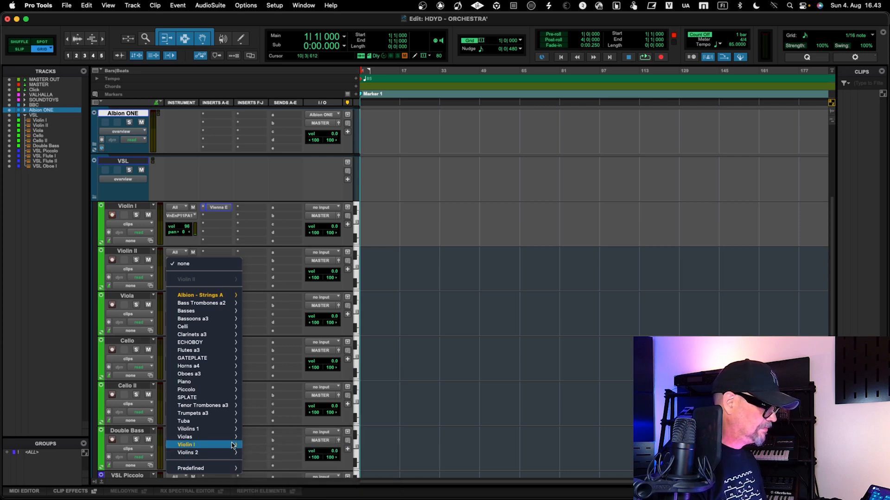
pyautogui.moveTo(338, 435)
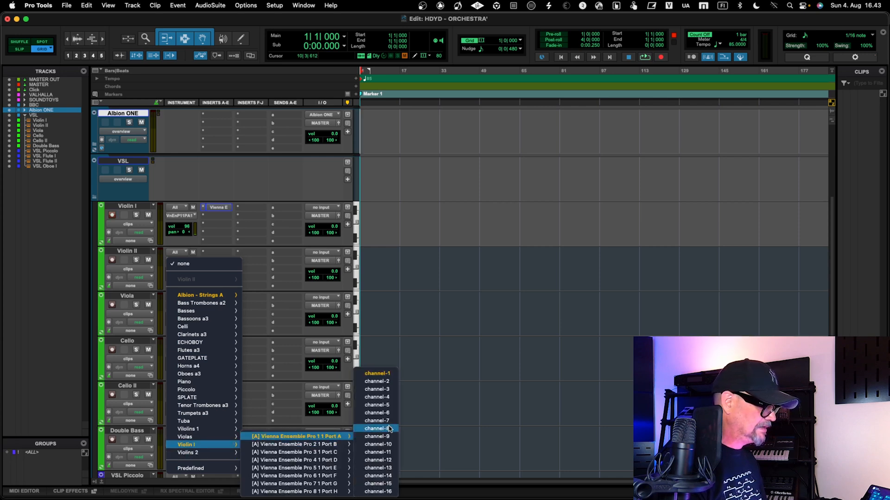
pyautogui.click(378, 382)
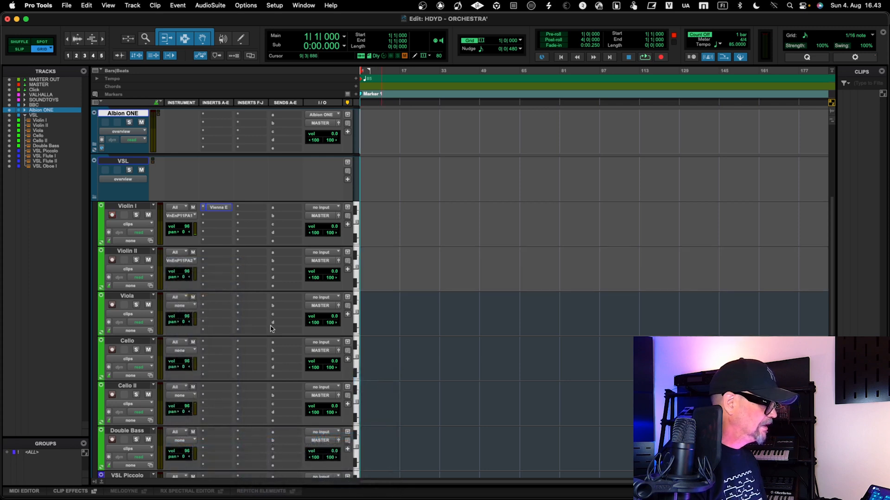
# Step: Set Violin II's audio input to Violin I's Vienna Ensemble Pro plug-in Out 3/4 and check its level in the Vienna Ensemble Pro mixer
pyautogui.click(321, 254)
pyautogui.moveTo(330, 270)
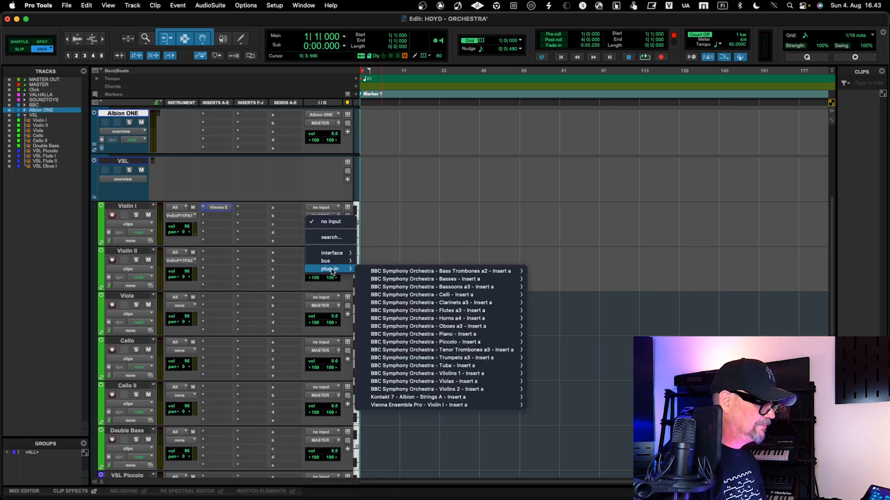
pyautogui.moveTo(403, 367)
pyautogui.moveTo(440, 405)
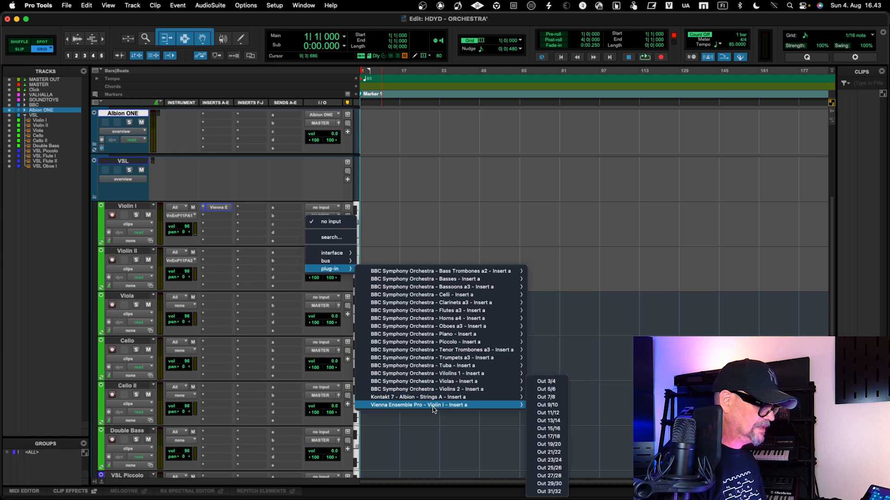
pyautogui.click(546, 382)
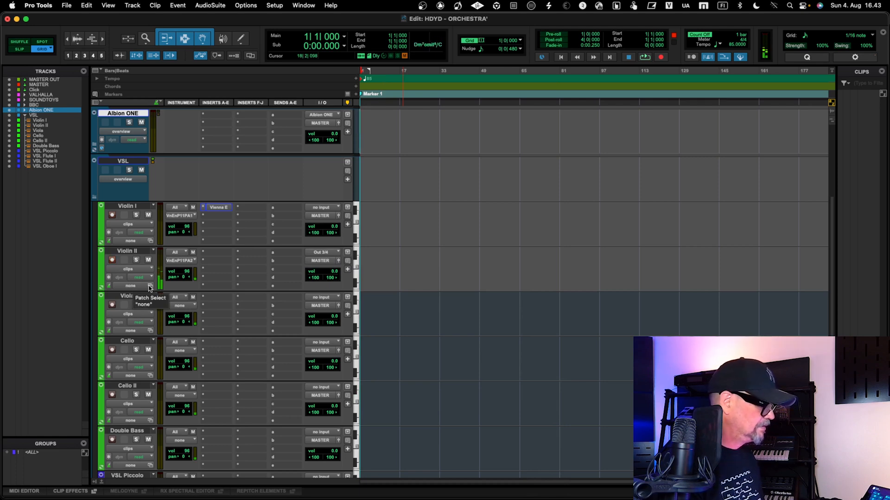
pyautogui.press('super+Tab')
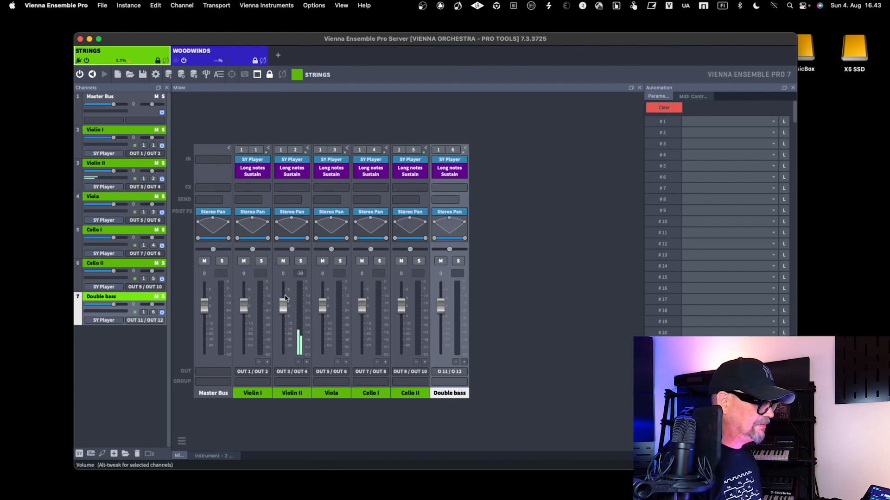
pyautogui.press('super+Tab')
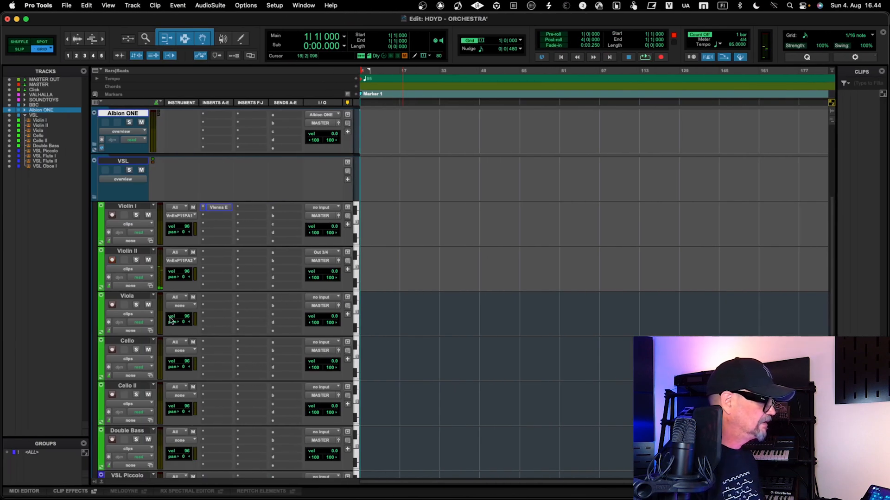
# Step: Set the Viola track's MIDI output to Violin I's Vienna Ensemble Pro 1 1 Port A, channel-3
pyautogui.click(194, 308)
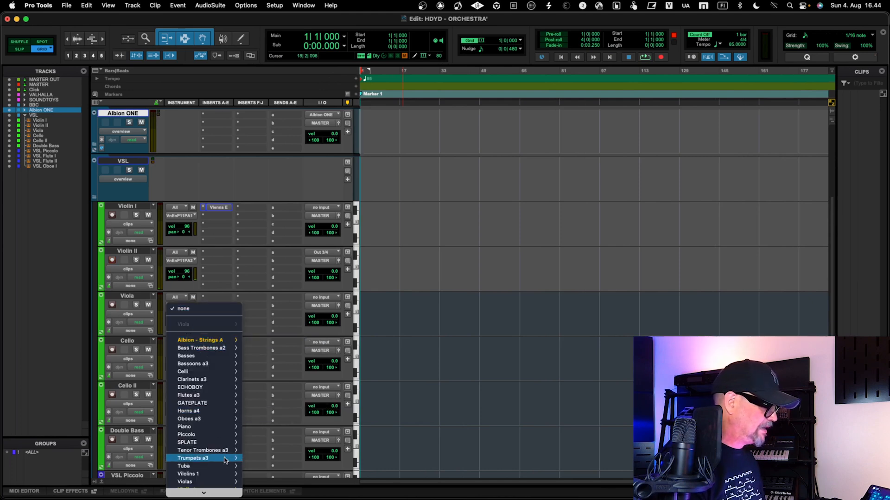
pyautogui.moveTo(204, 468)
pyautogui.moveTo(321, 438)
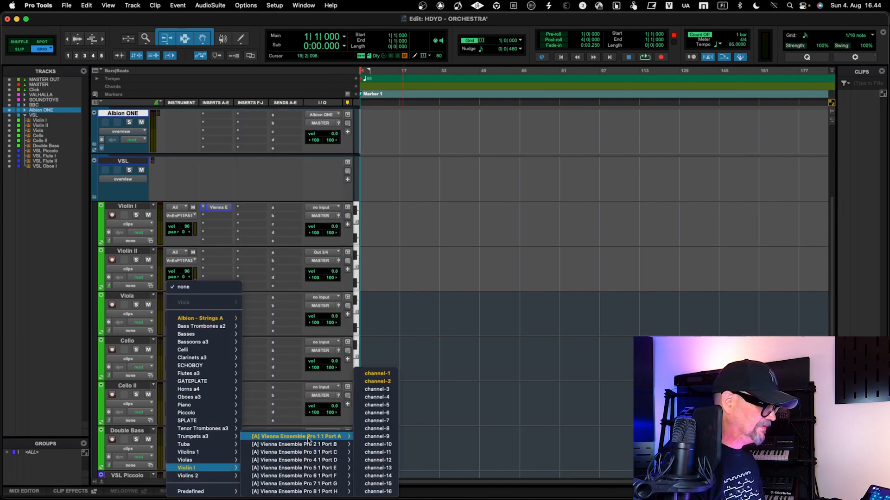
pyautogui.click(382, 390)
# Step: Set the Viola track's audio input to Violin I's Vienna Ensemble Pro plug-in Out 5/6
pyautogui.click(334, 297)
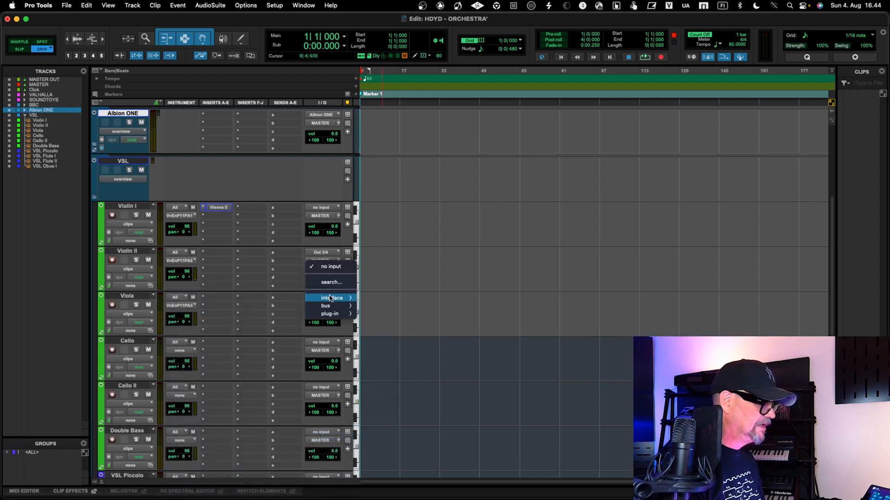
pyautogui.moveTo(334, 314)
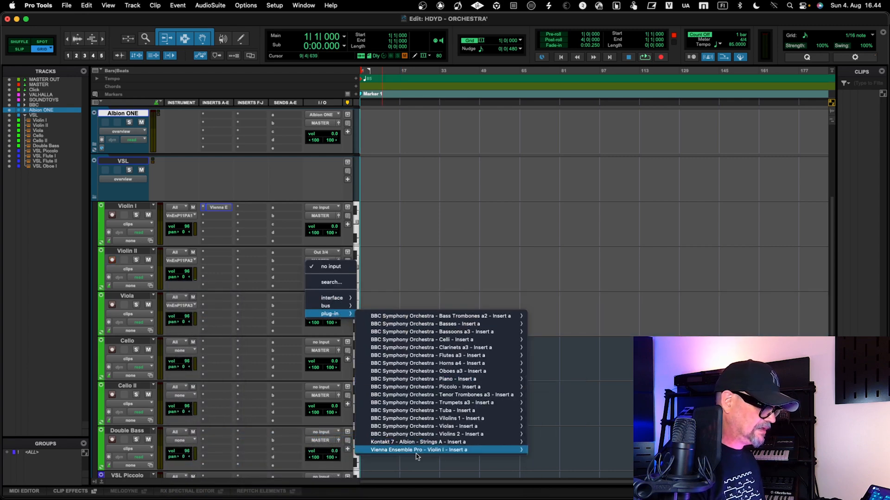
pyautogui.moveTo(438, 452)
pyautogui.click(558, 390)
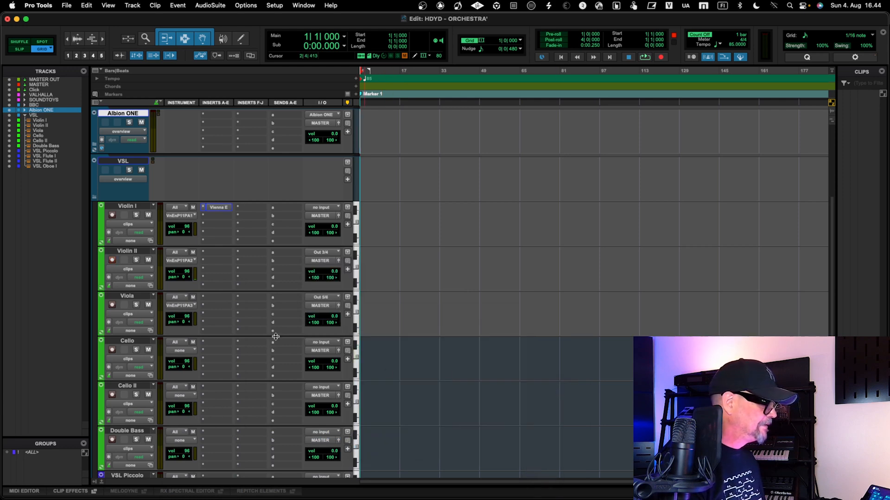
pyautogui.scroll(-3, 247, 370)
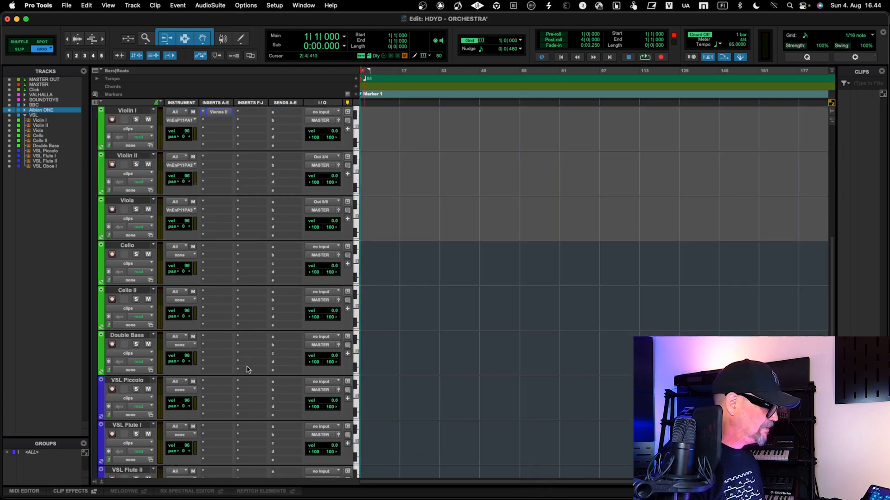
pyautogui.click(182, 345)
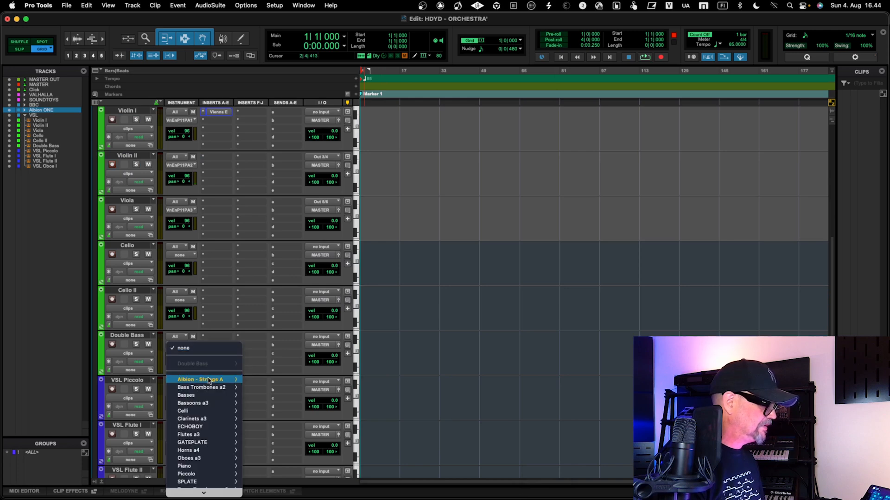
pyautogui.scroll(-3, 215, 410)
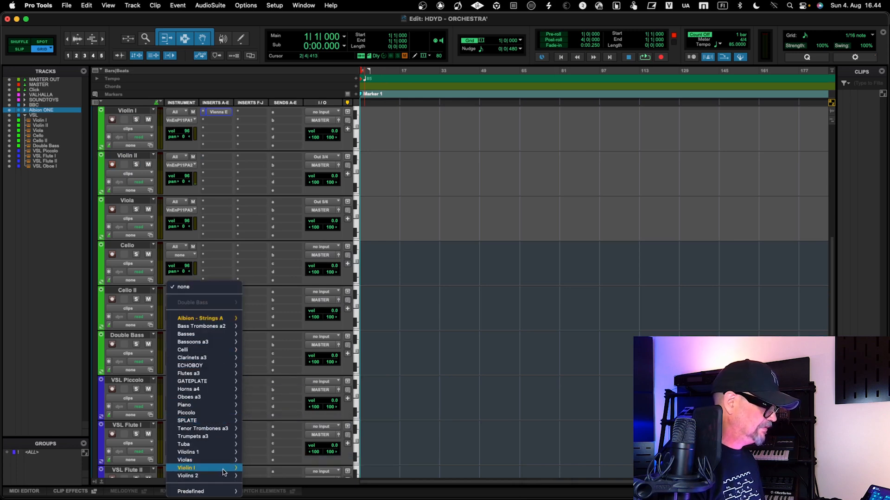
pyautogui.moveTo(244, 469)
pyautogui.moveTo(310, 436)
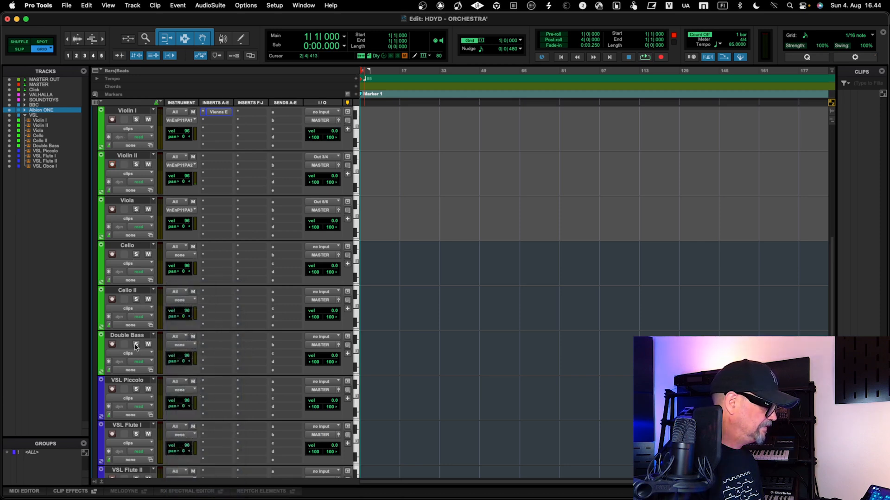
# Step: Set the Double Bass track's MIDI output to Violin I's Vienna Ensemble Pro 1 1 Port A, channel-6
pyautogui.click(191, 346)
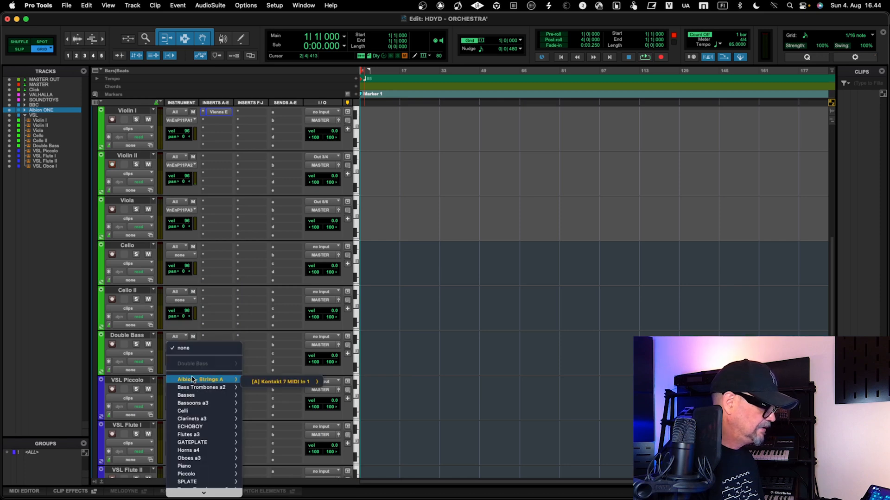
pyautogui.moveTo(207, 496)
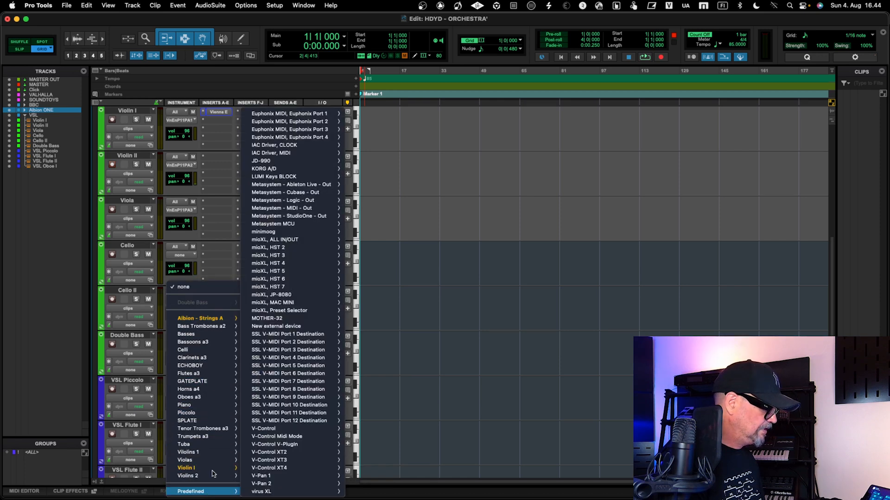
pyautogui.moveTo(218, 468)
pyautogui.moveTo(317, 437)
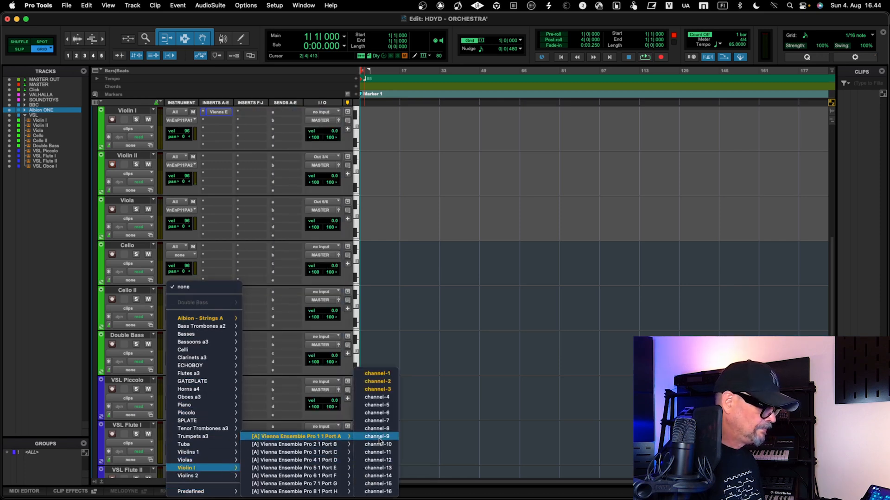
pyautogui.click(381, 412)
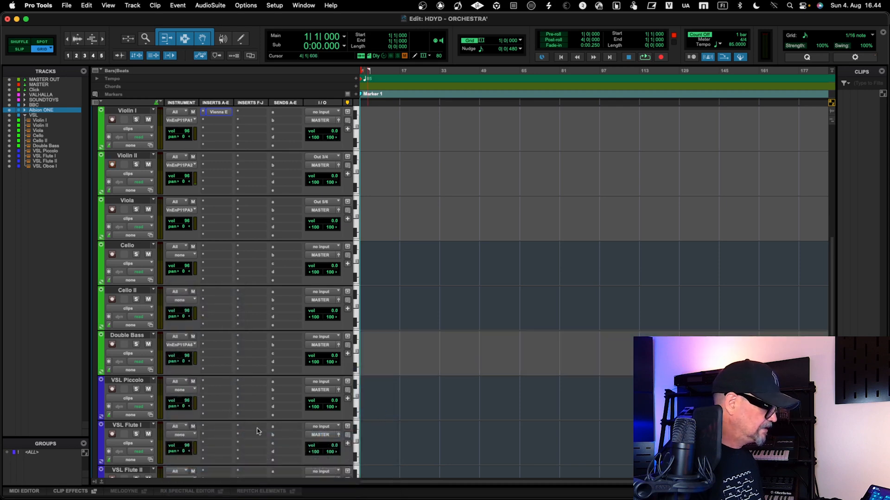
# Step: Check the Double bass output in the Vienna Ensemble Pro mixer and set the Pro Tools Double Bass input to Violin I's Vienna Ensemble Pro Out 11/12
pyautogui.press('super+Tab')
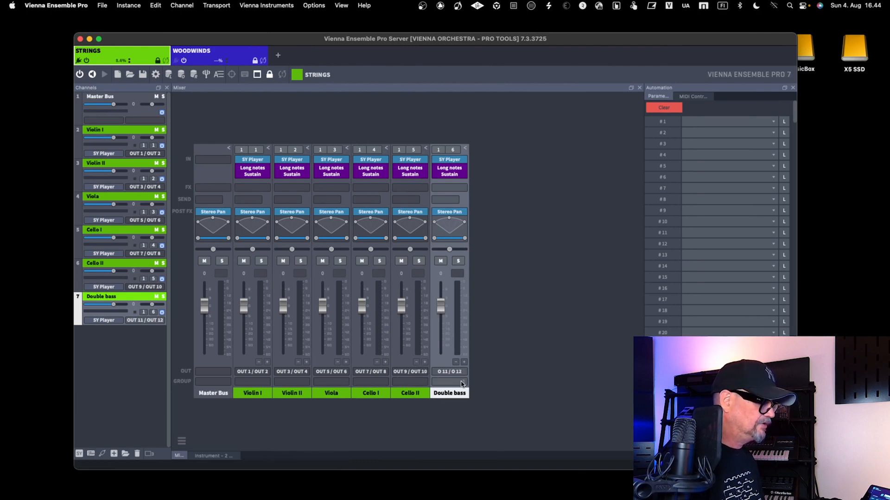
pyautogui.press('super+Tab')
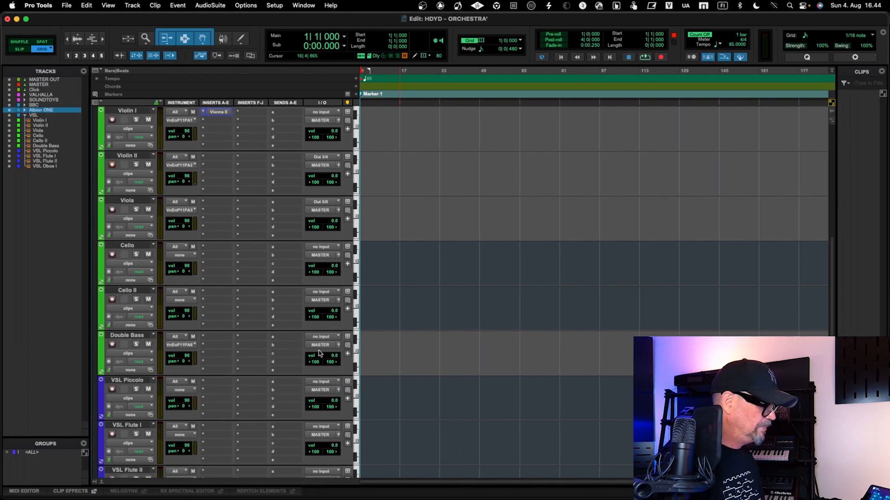
pyautogui.click(328, 339)
pyautogui.moveTo(343, 354)
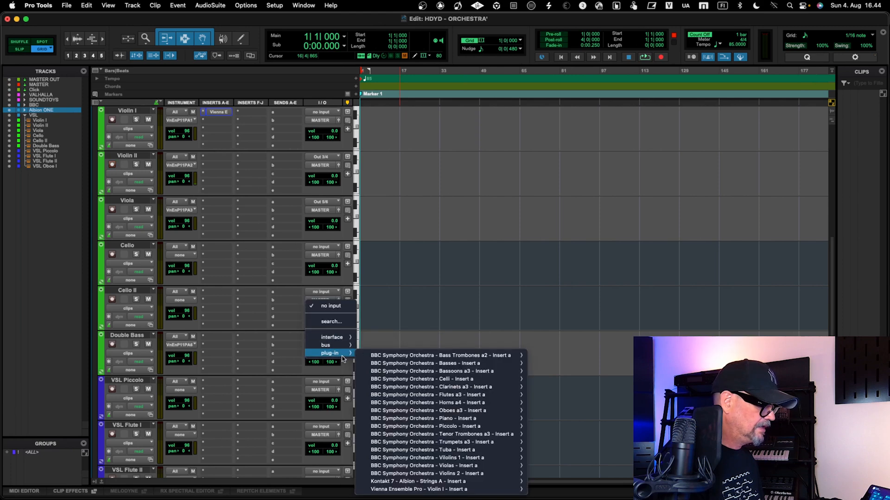
pyautogui.moveTo(417, 489)
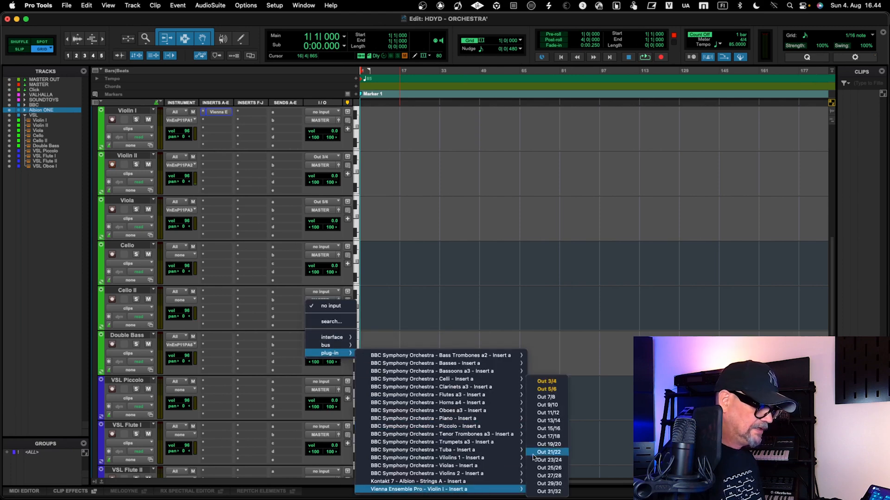
pyautogui.click(551, 414)
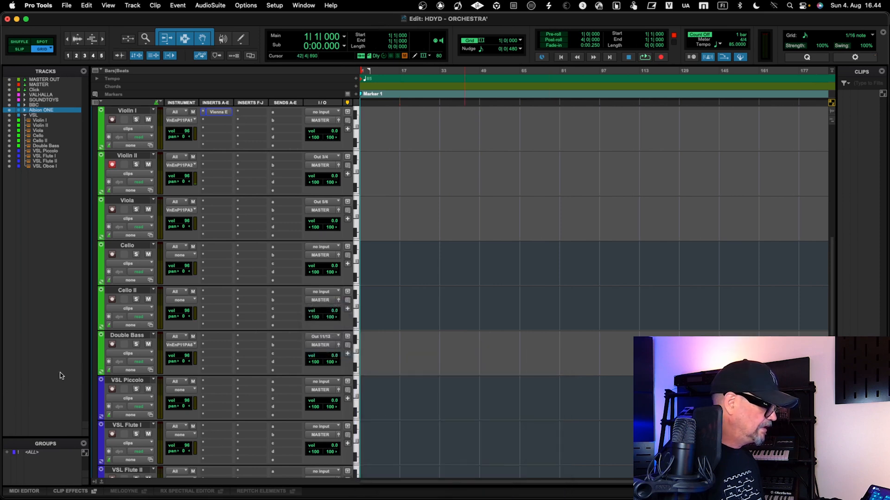
# Step: Record-enable the Double Bass track, check its level meter in the Vienna Ensemble Pro mixer, and return to Pro Tools
pyautogui.click(112, 345)
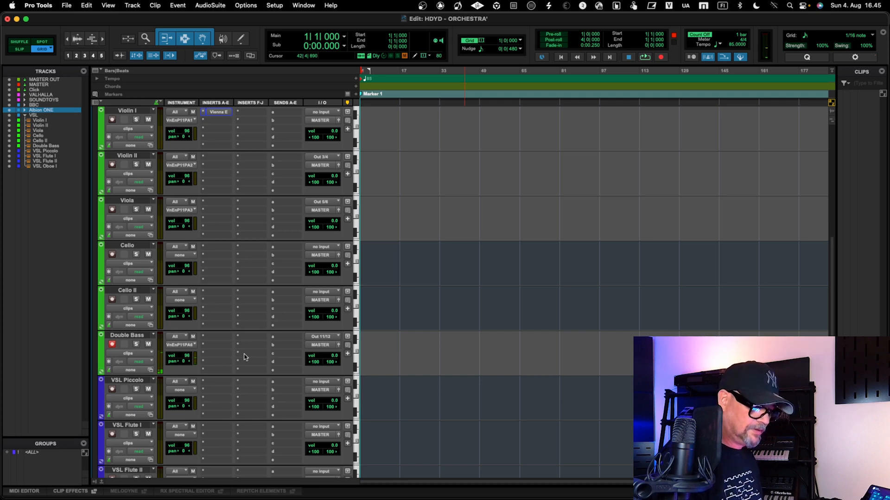
pyautogui.hotkey('ctrl', 'Right')
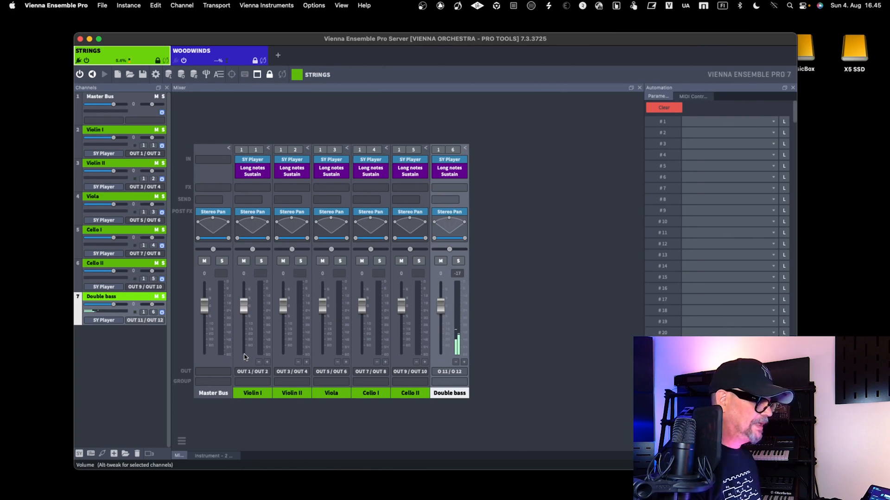
pyautogui.hotkey('ctrl', 'Left')
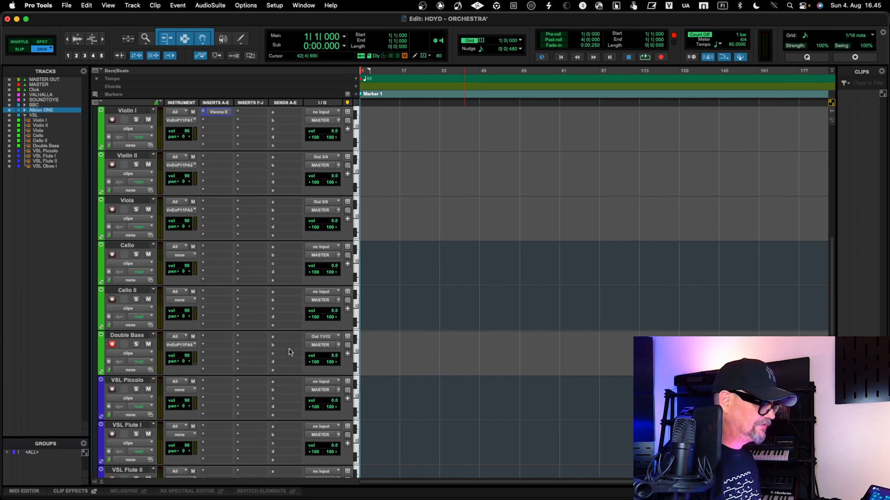
# Step: Switch to Vienna Ensemble Pro and open the Double bass channel's Synchron Player instrument
pyautogui.press('super+space')
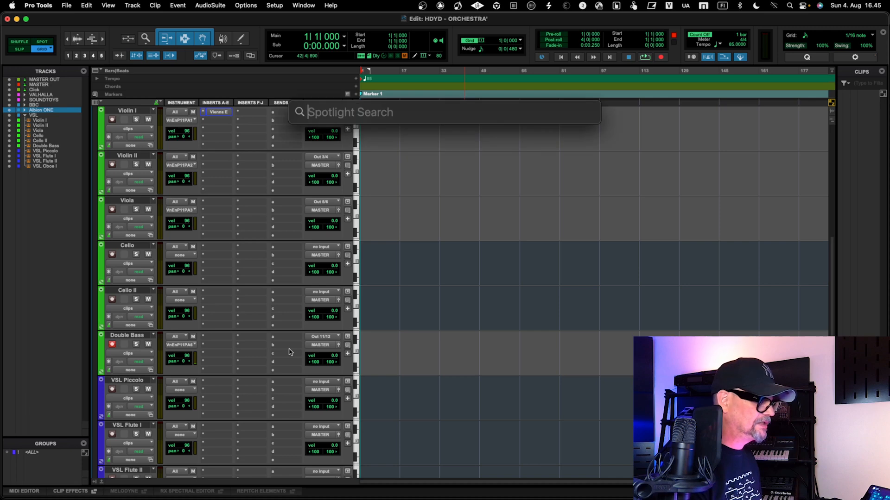
pyautogui.click(442, 361)
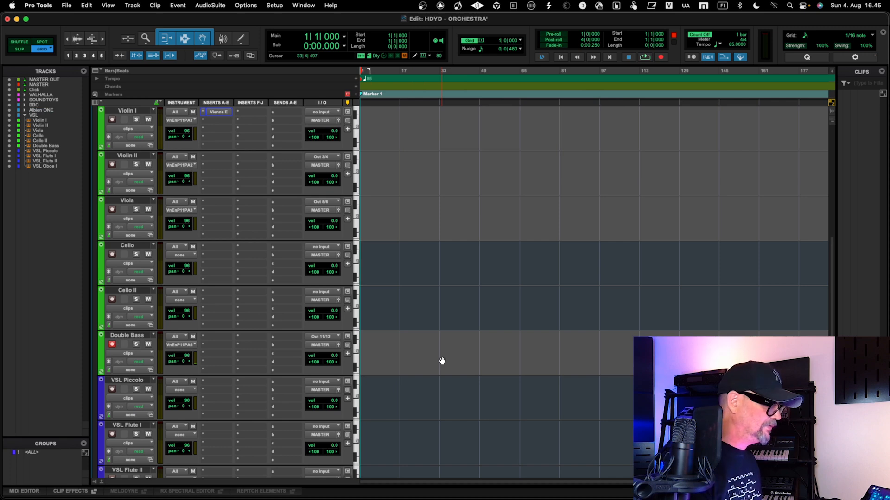
pyautogui.press('super+Tab')
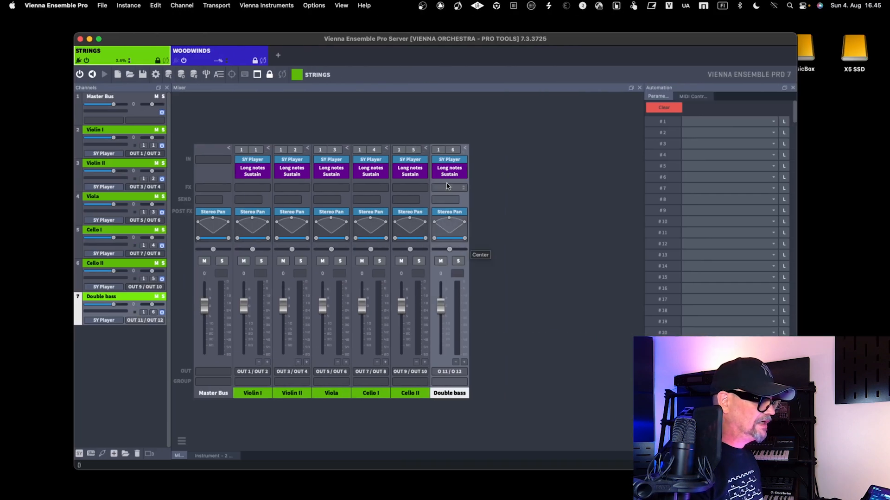
pyautogui.doubleClick(448, 176)
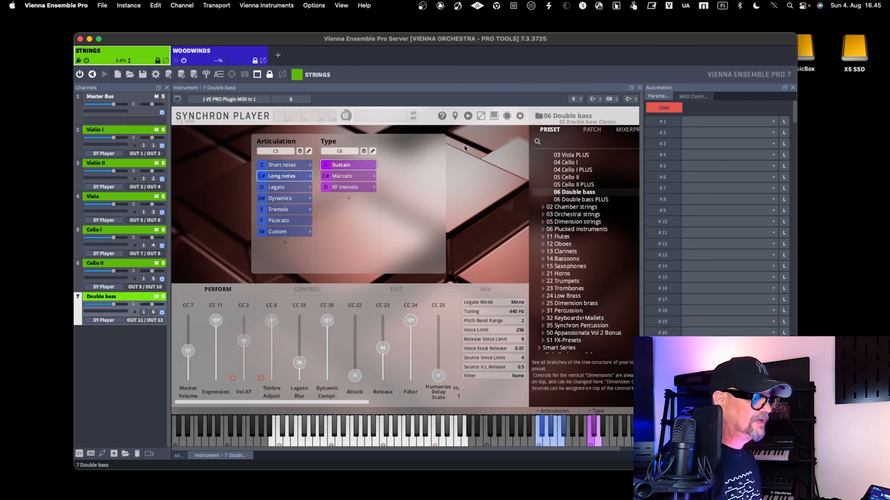
# Step: Show the strings mixer in Vienna Ensemble Pro, switch to Pro Tools and look through the VSL tracks
pyautogui.click(178, 456)
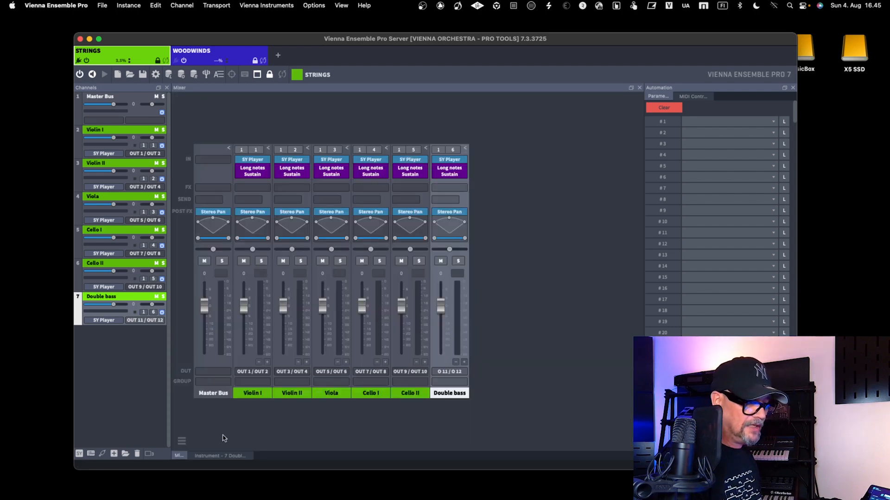
pyautogui.press('super+Tab')
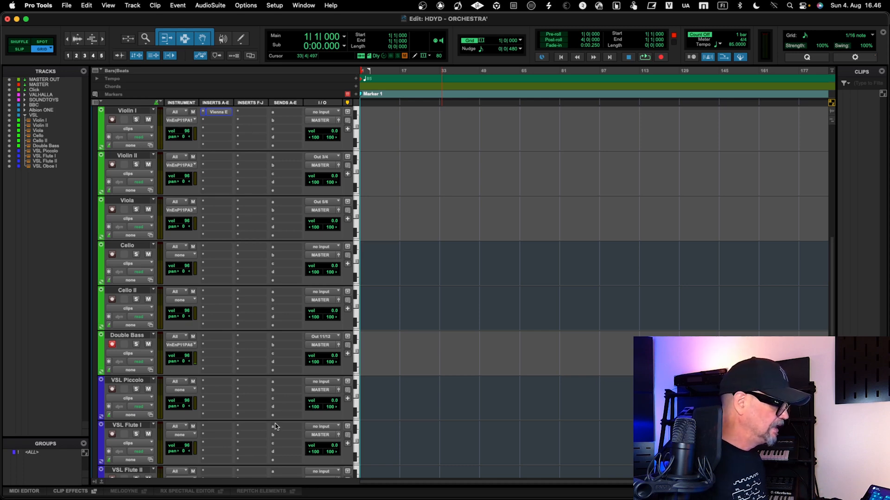
pyautogui.scroll(-5, 255, 412)
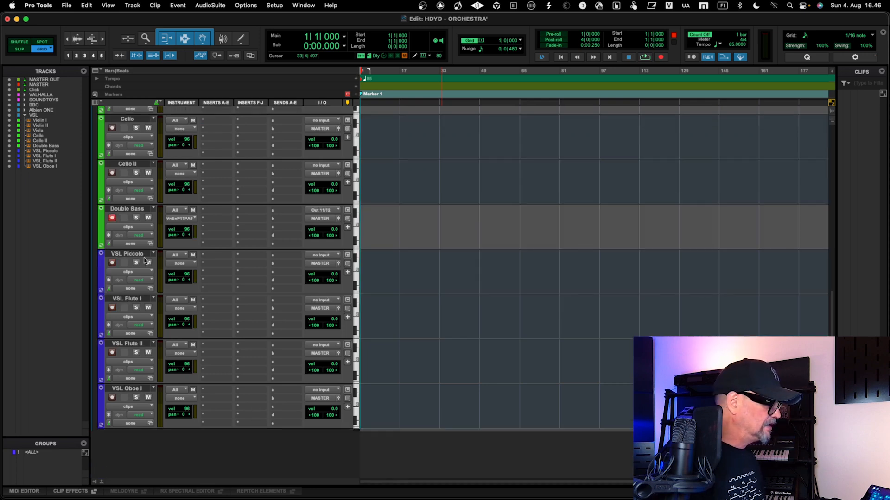
pyautogui.scroll(5, 203, 261)
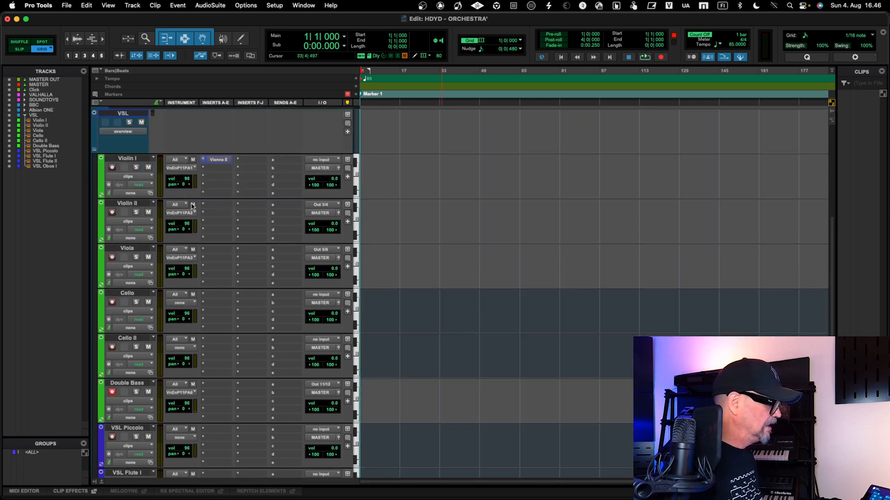
# Step: Move the Violin I through Double Bass tracks into a new stereo routing folder named VSL - Strings, with the tracks routed to it
pyautogui.click(103, 181)
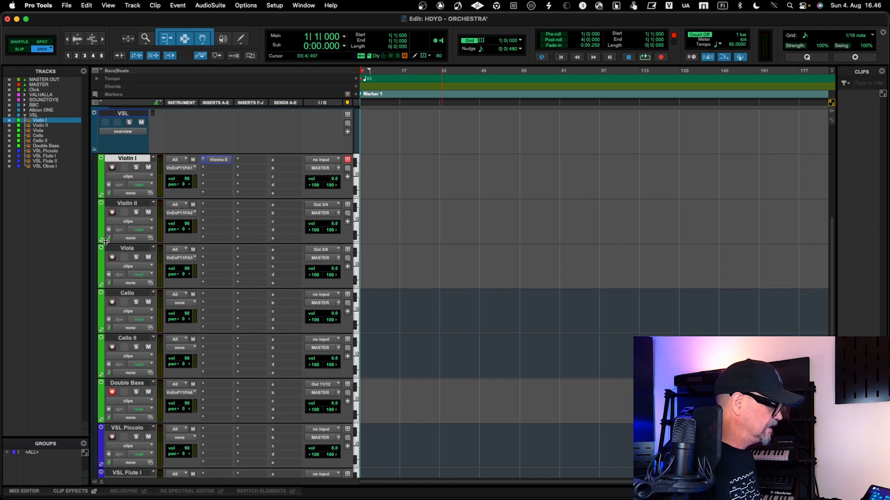
pyautogui.keyDown('shift'); pyautogui.click(60, 140); pyautogui.keyUp('shift')
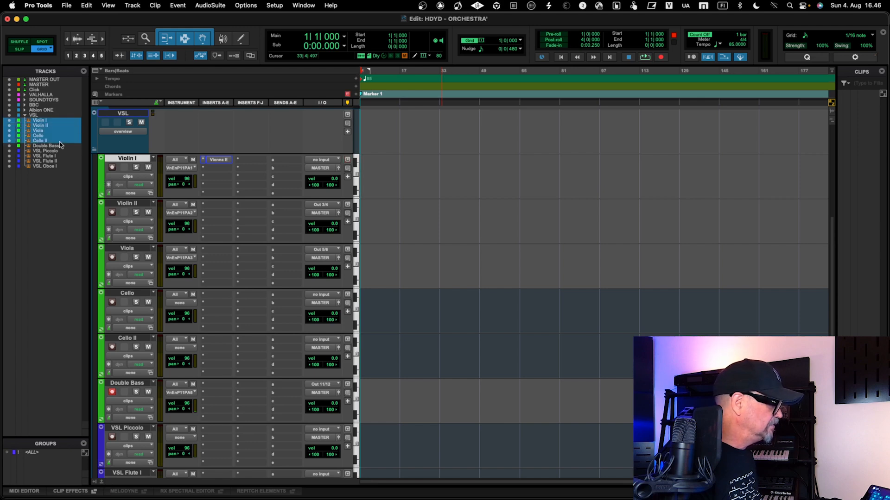
pyautogui.keyDown('shift'); pyautogui.click(60, 147); pyautogui.keyUp('shift')
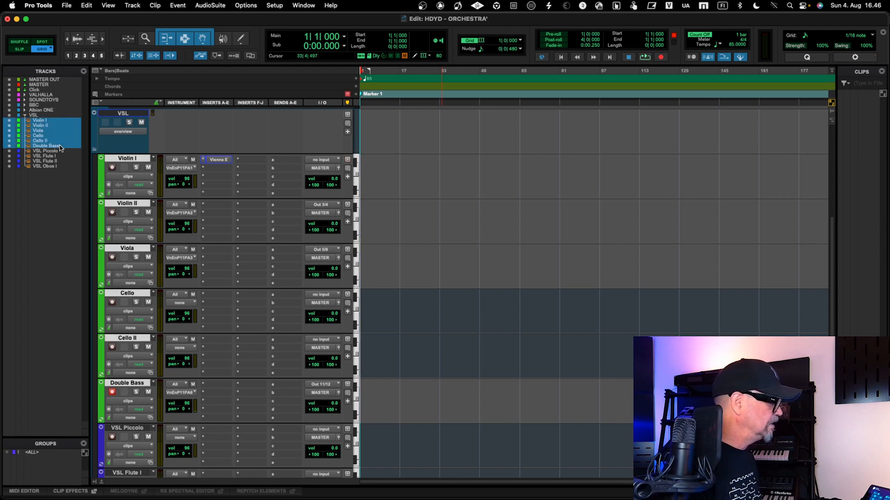
pyautogui.rightClick(59, 146)
pyautogui.moveTo(122, 183)
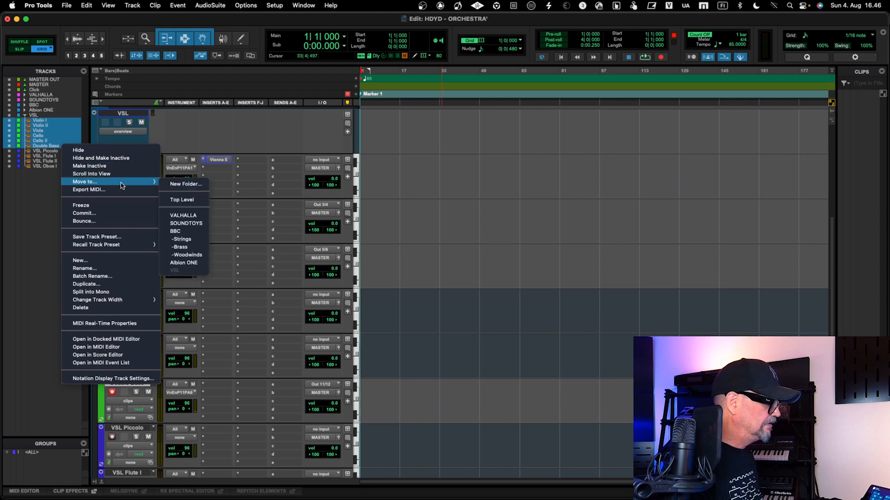
pyautogui.click(185, 184)
pyautogui.write('VSL')
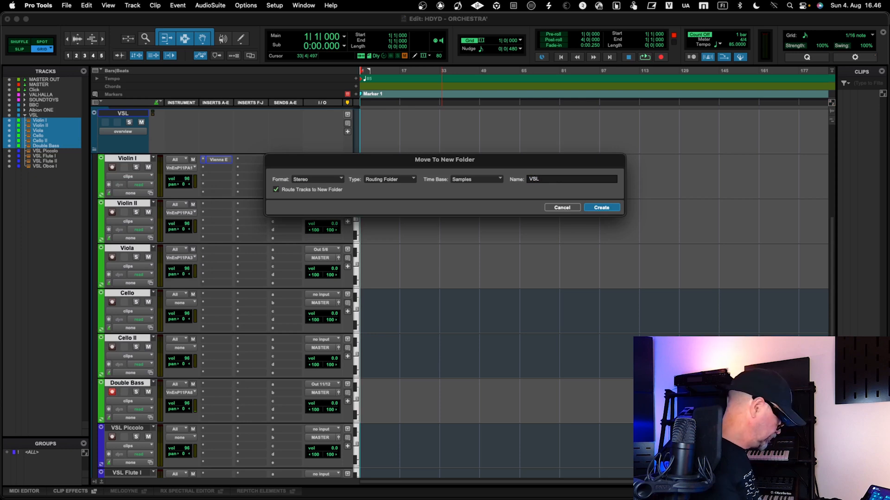
pyautogui.write(' - ST')
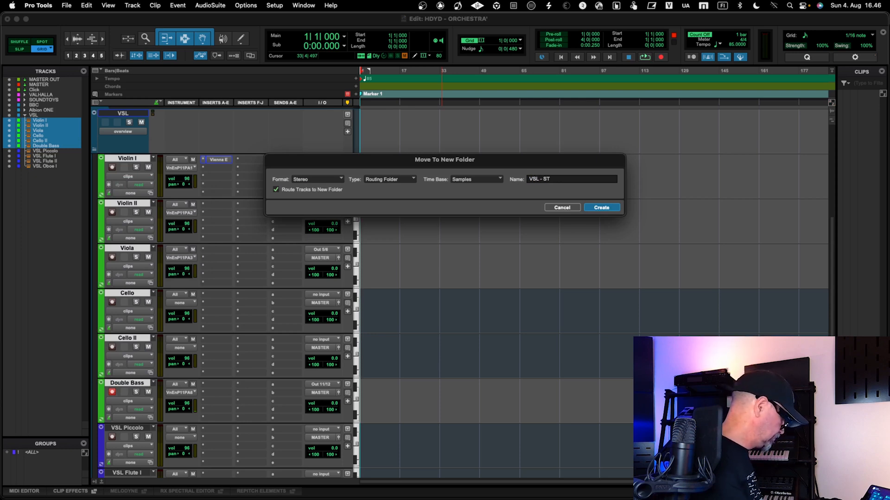
pyautogui.press('BackSpace')
pyautogui.write('trings')
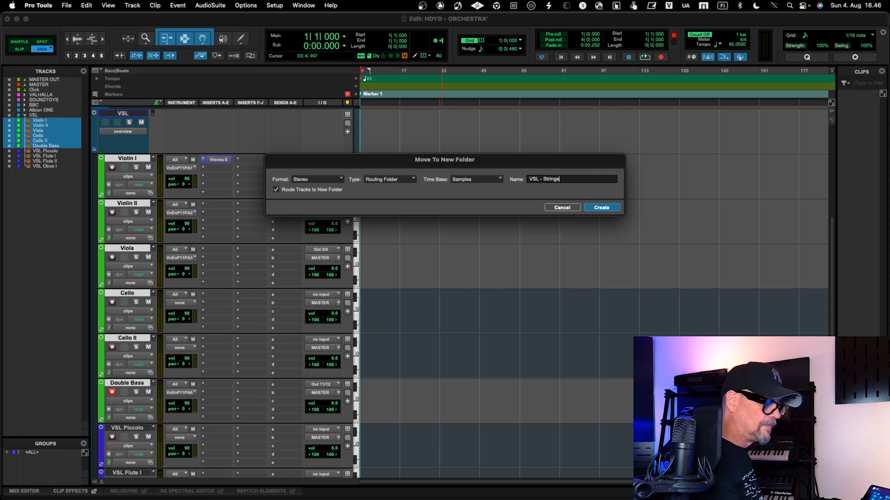
pyautogui.press('Return')
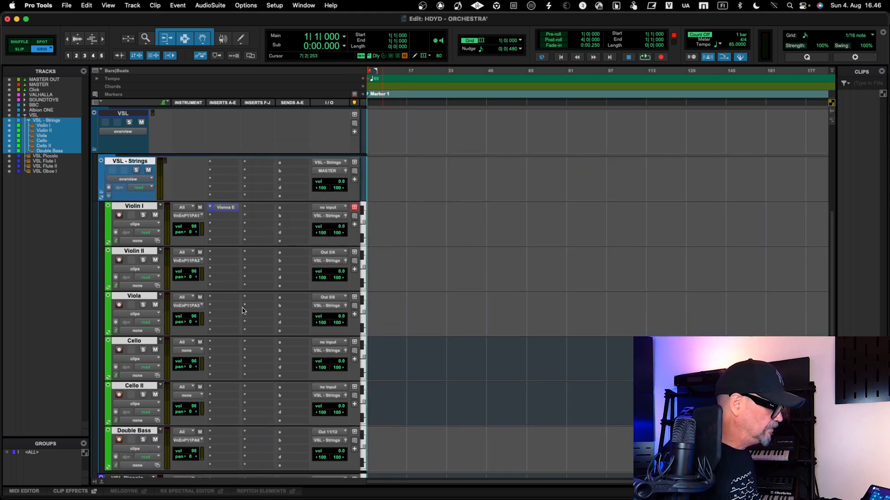
# Step: Test Violin II's signal through the VSL - Strings folder, then collapse and reopen the folder
pyautogui.click(119, 260)
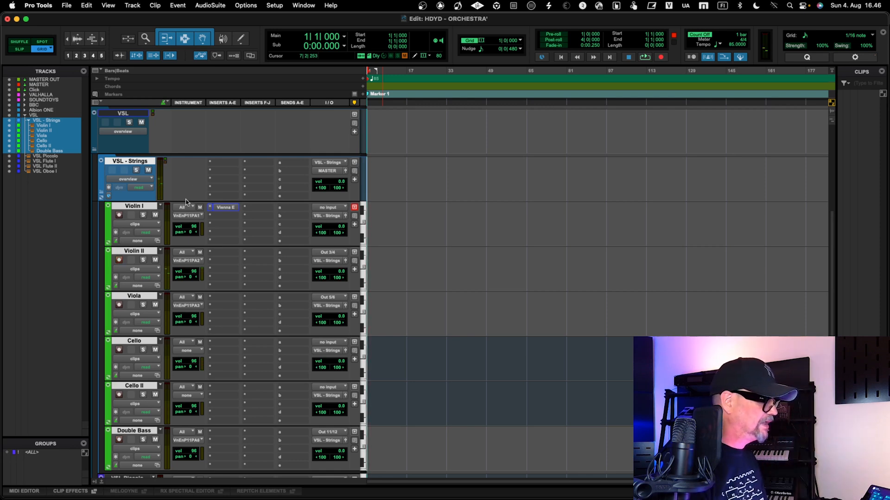
pyautogui.click(101, 192)
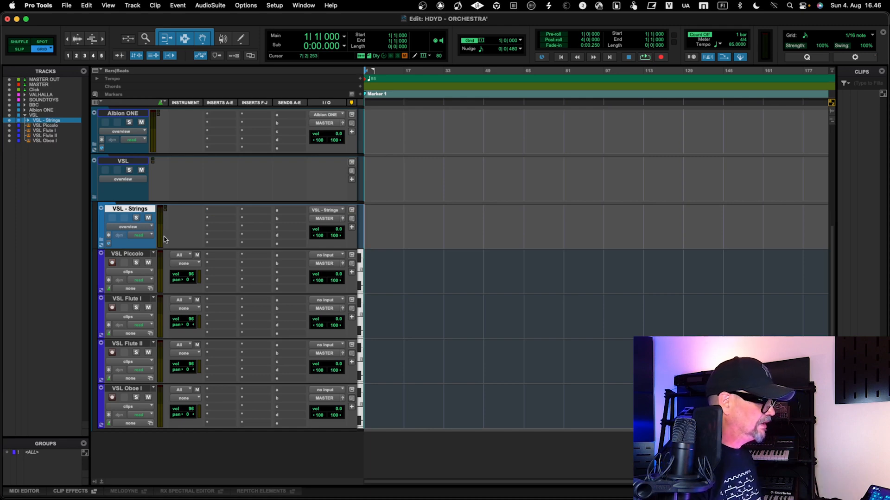
pyautogui.click(101, 242)
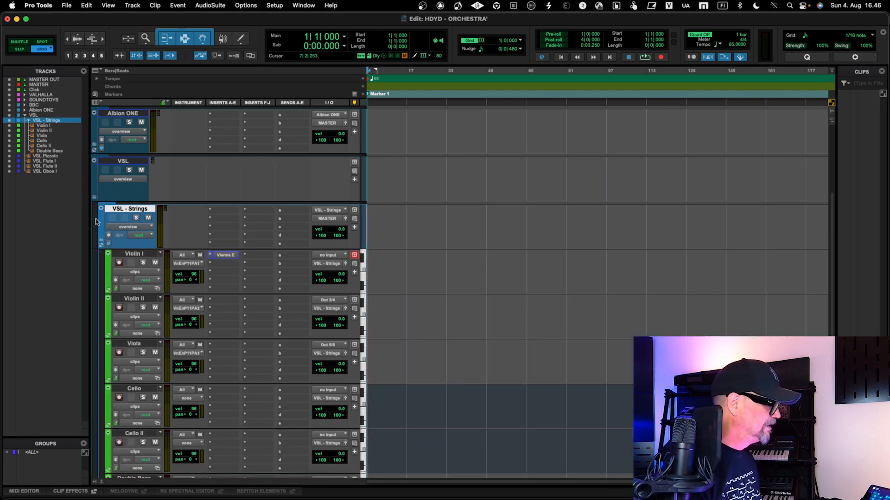
# Step: Color the VSL - Strings folder track bright green and collapse the folder
pyautogui.doubleClick(101, 221)
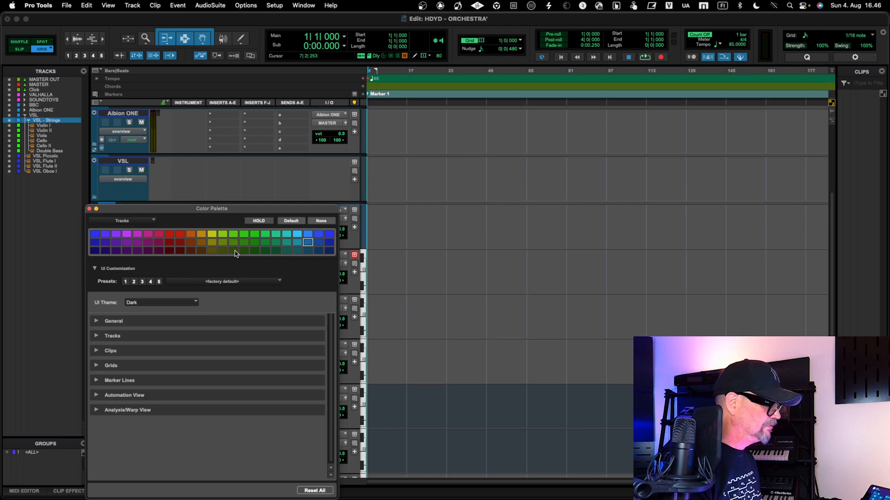
pyautogui.click(253, 234)
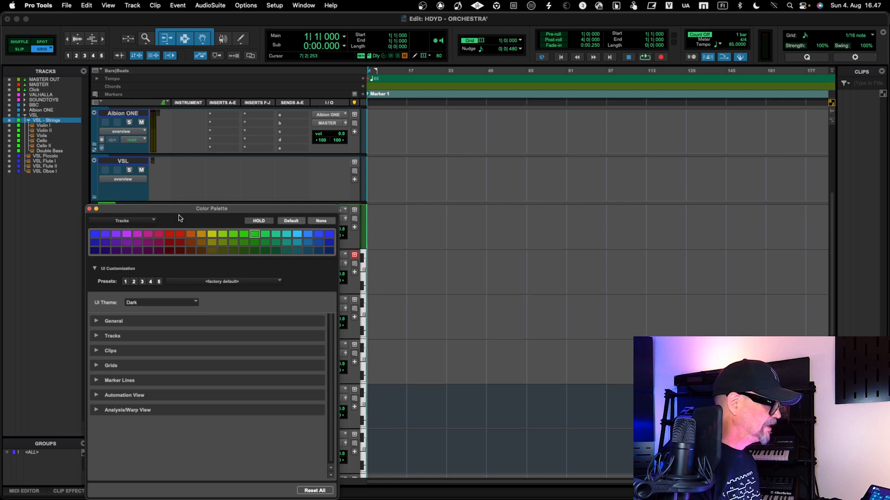
pyautogui.click(89, 209)
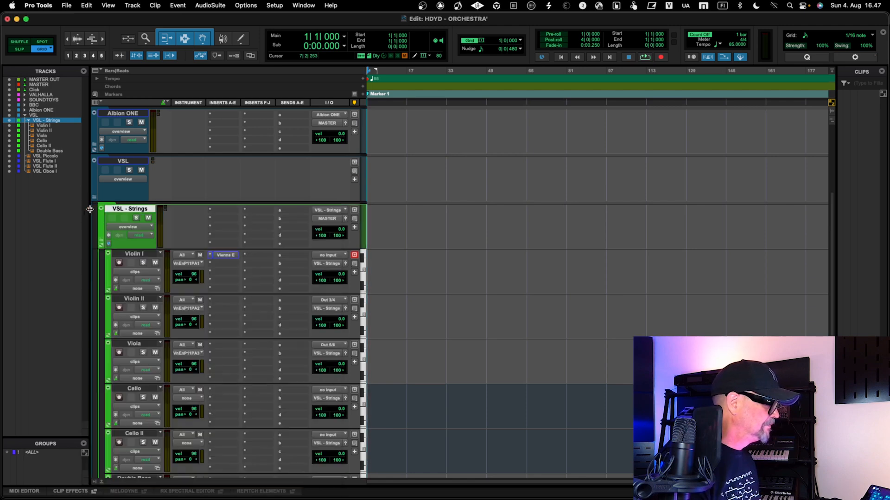
pyautogui.click(102, 240)
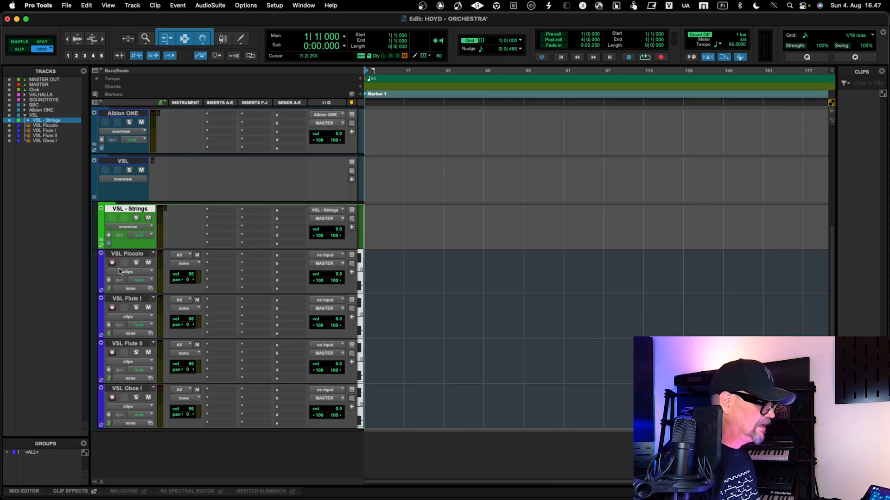
# Step: Insert VSL's Vienna Ensemble Pro as a multichannel plug-in on the VSL Piccolo track's first insert
pyautogui.click(226, 258)
pyautogui.moveTo(228, 258)
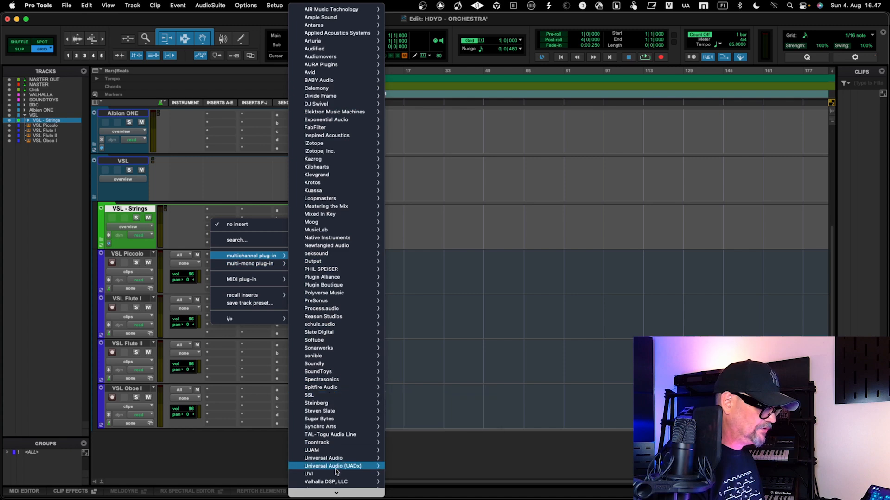
pyautogui.scroll(-2, 337, 482)
pyautogui.moveTo(337, 483)
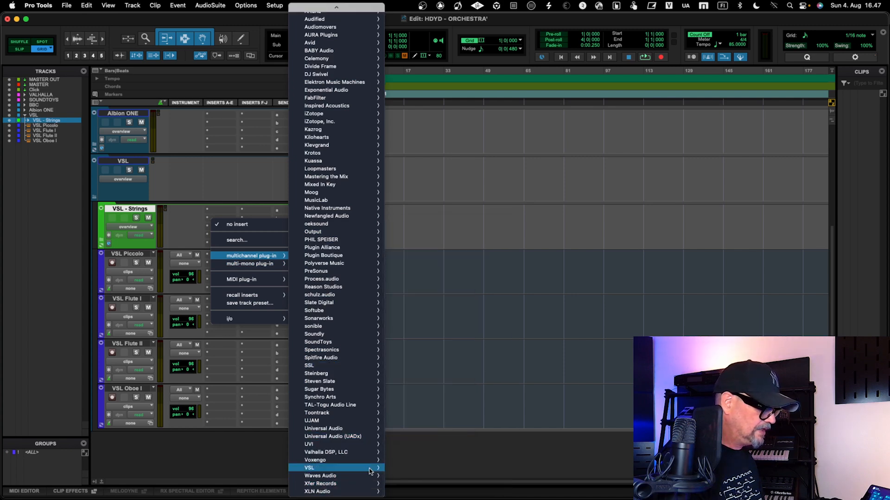
pyautogui.moveTo(382, 472)
pyautogui.click(422, 470)
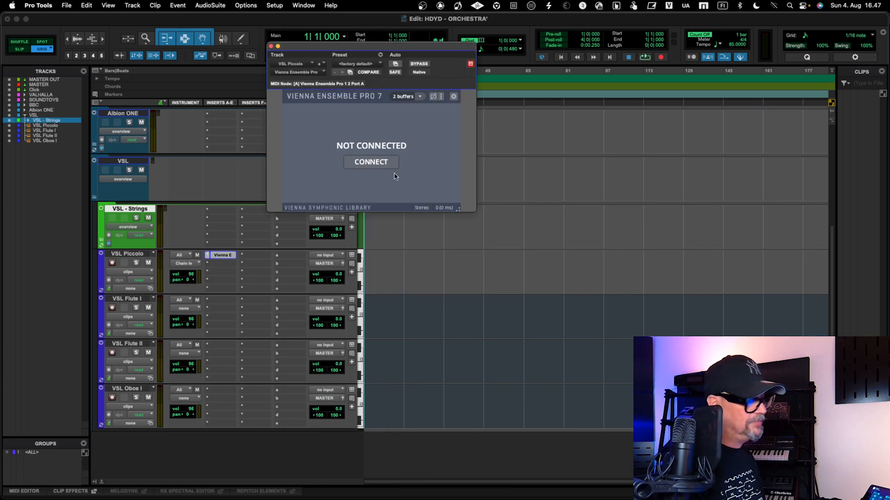
# Step: Connect the VSL Piccolo track's Vienna Ensemble Pro plug-in to the WOODWINDS server instance and close the plug-in window
pyautogui.click(371, 163)
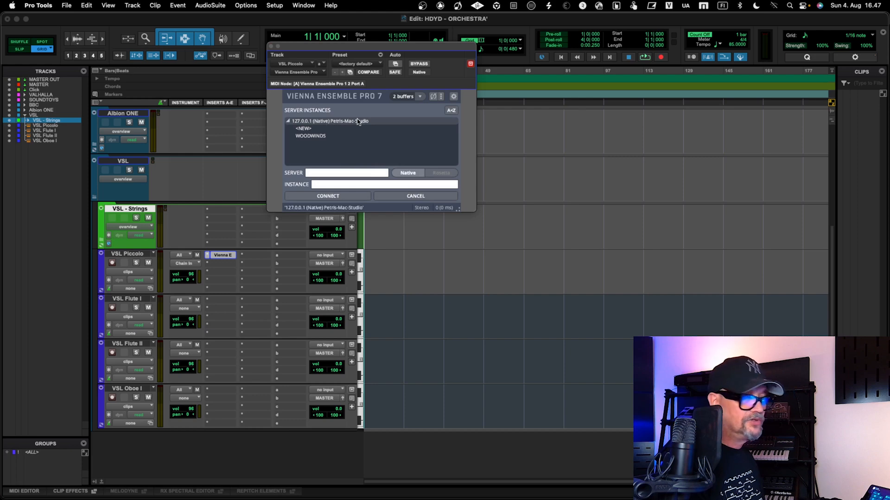
pyautogui.click(337, 130)
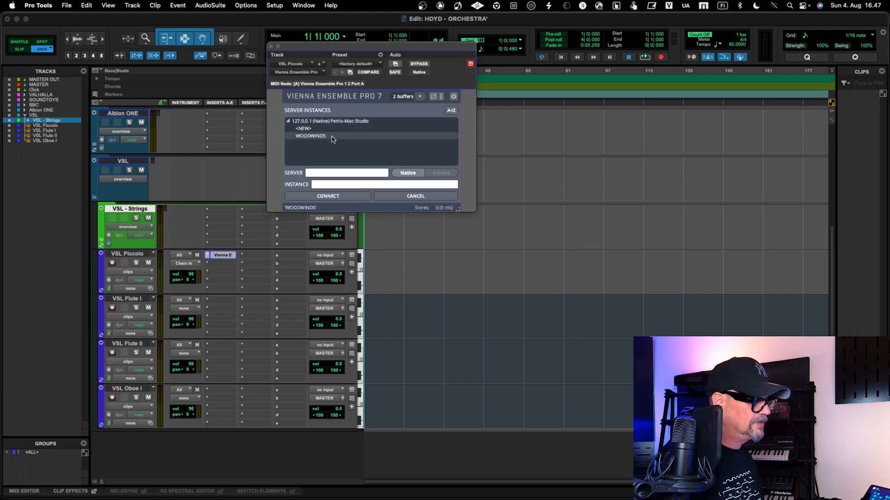
pyautogui.click(333, 136)
pyautogui.click(332, 196)
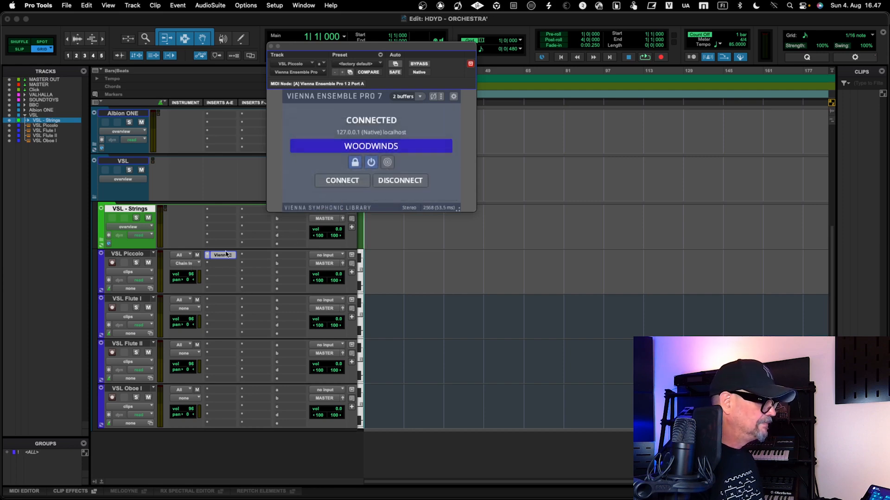
pyautogui.click(271, 47)
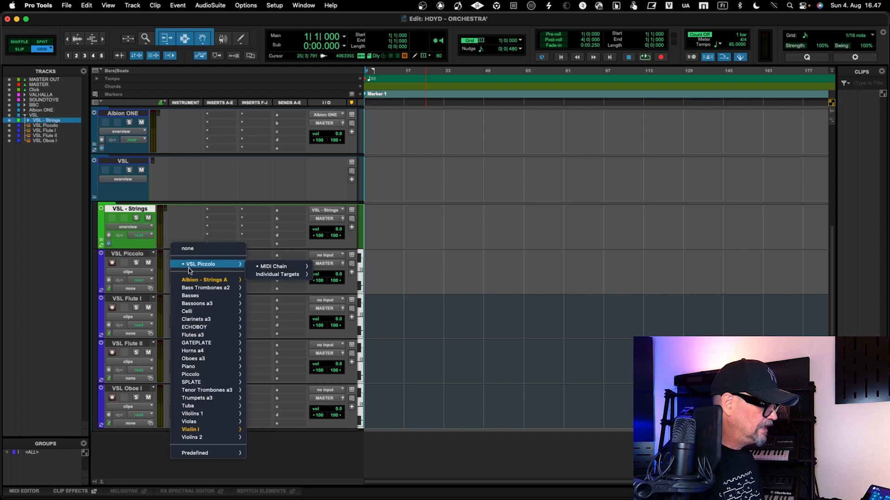
# Step: Set the VSL Piccolo track's MIDI output to its own Vienna Ensemble Pro 1 2 Port A, channel-1
pyautogui.moveTo(274, 267)
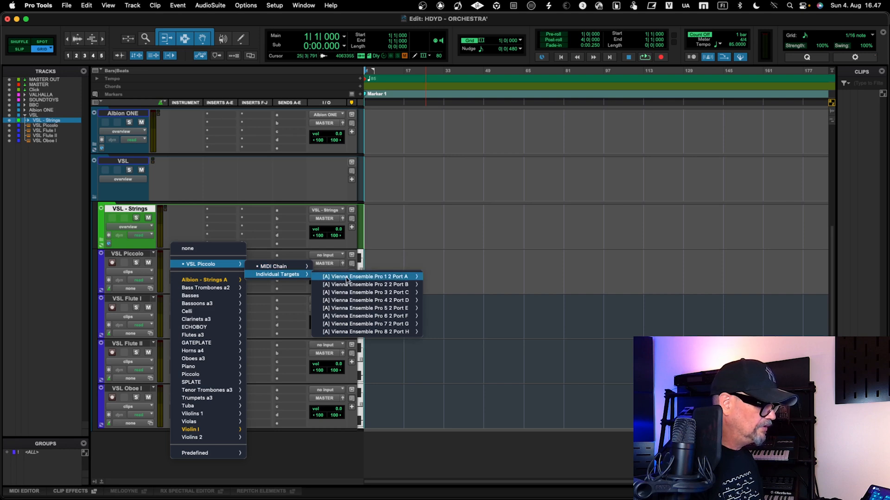
pyautogui.moveTo(347, 278)
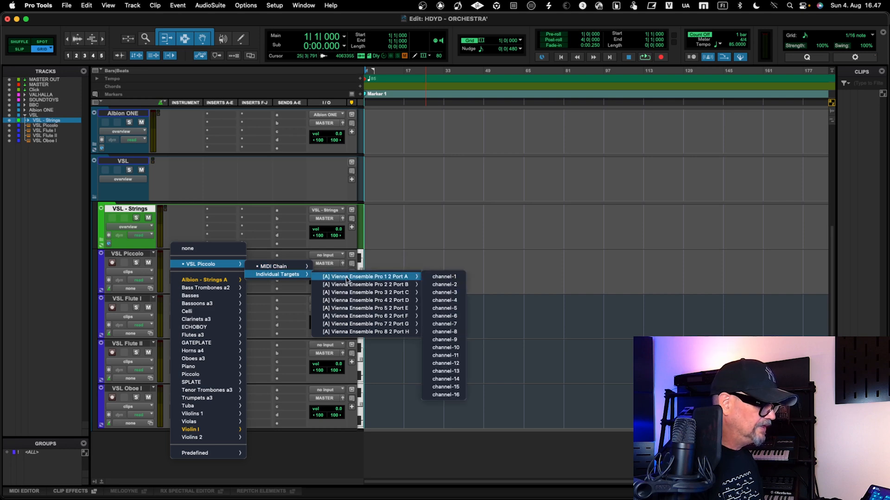
pyautogui.click(441, 277)
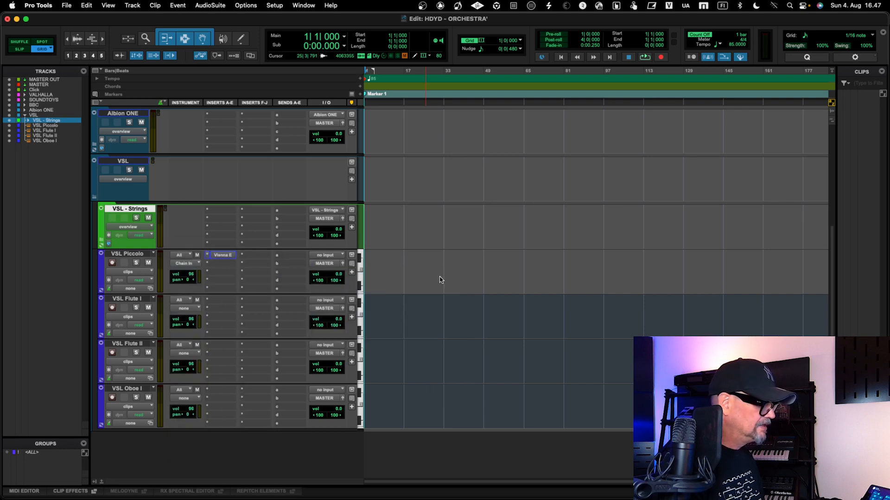
# Step: Look through the plug-in inputs offered for the VSL Piccolo track and leave the list without choosing one
pyautogui.click(330, 256)
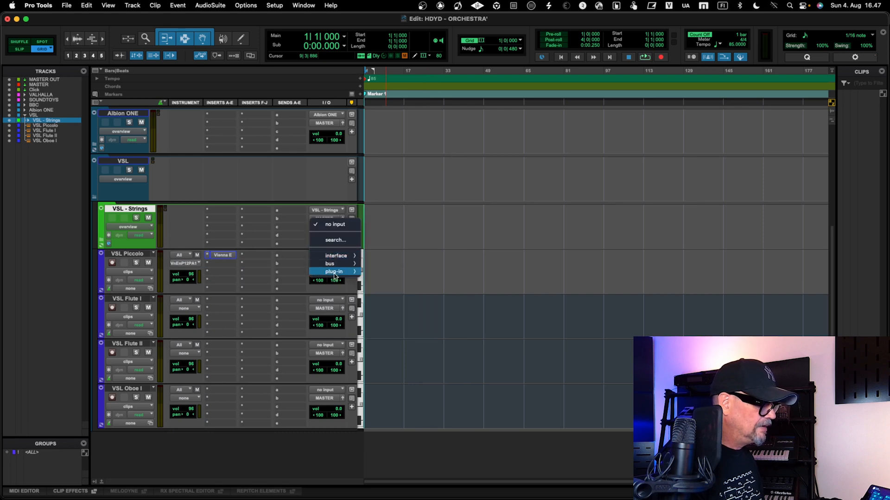
pyautogui.moveTo(342, 273)
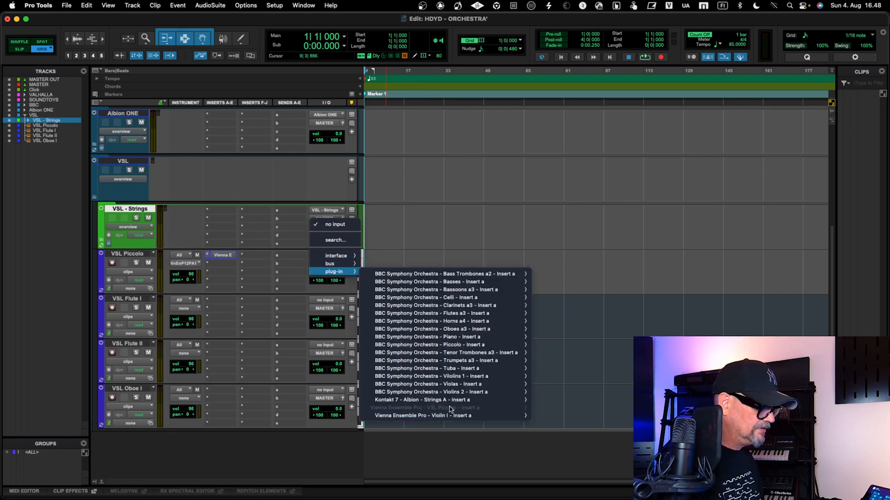
pyautogui.click(252, 268)
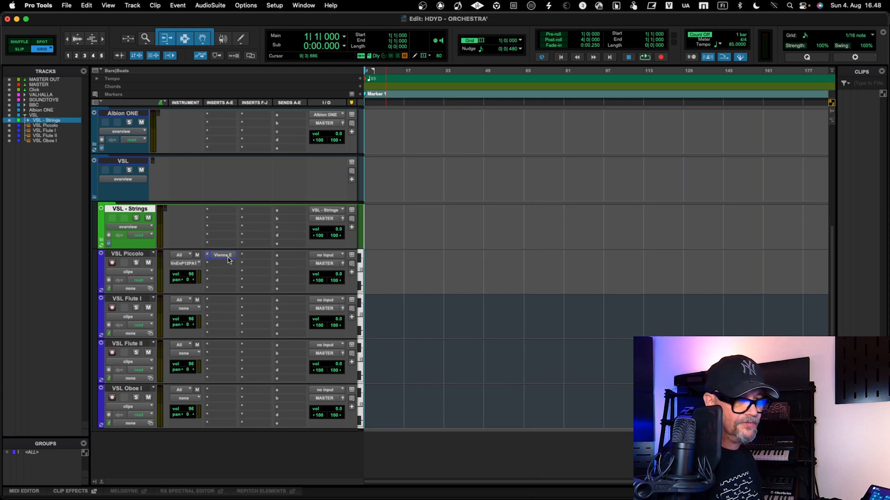
# Step: Record-enable the VSL Piccolo track, switch to Vienna Ensemble Pro and show the WOODWINDS instance's mixer
pyautogui.click(113, 263)
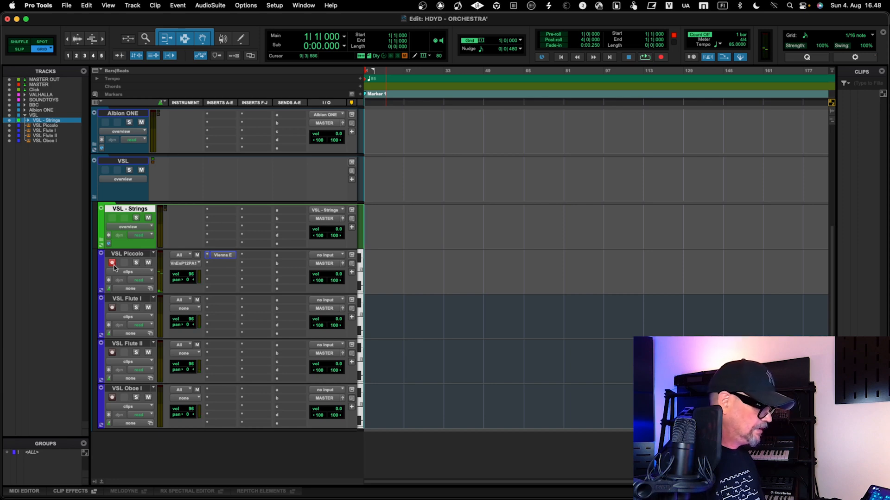
pyautogui.hotkey('ctrl', 'Right')
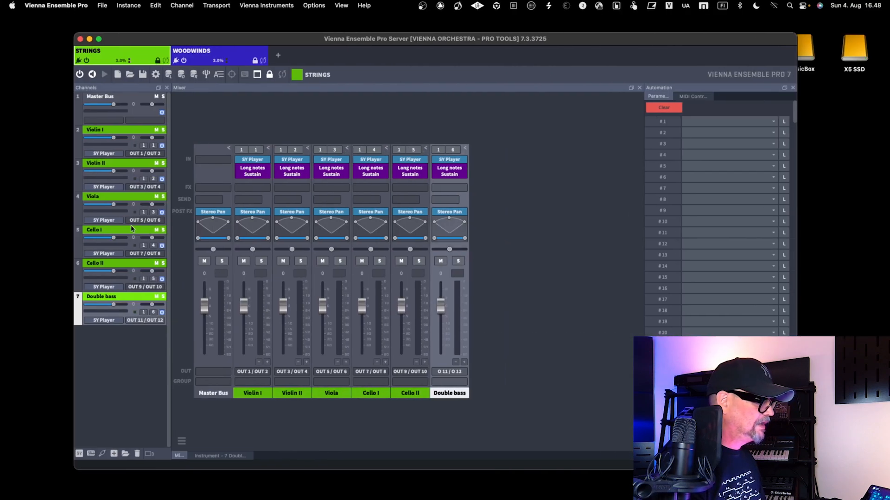
pyautogui.click(226, 56)
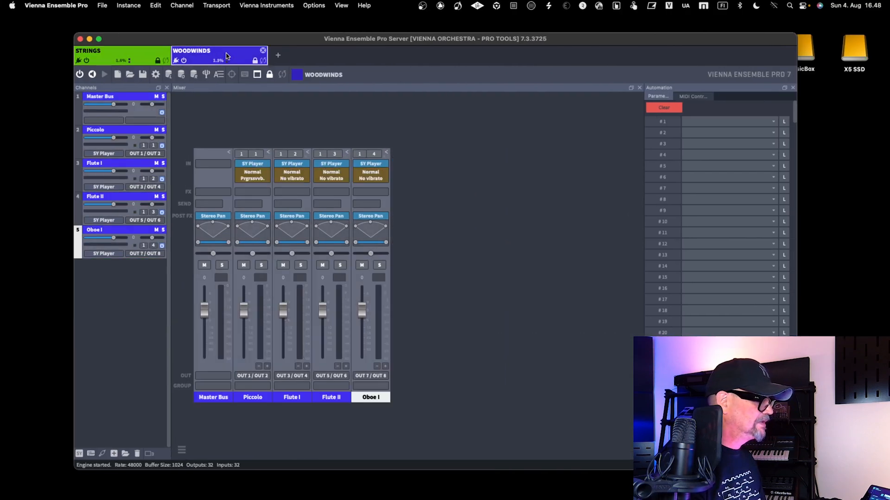
# Step: Check the Piccolo channel's signal in the WOODWINDS mixer, view its Synchron Player instrument, and return to the mixer
pyautogui.hotkey('ctrl', 'Up')
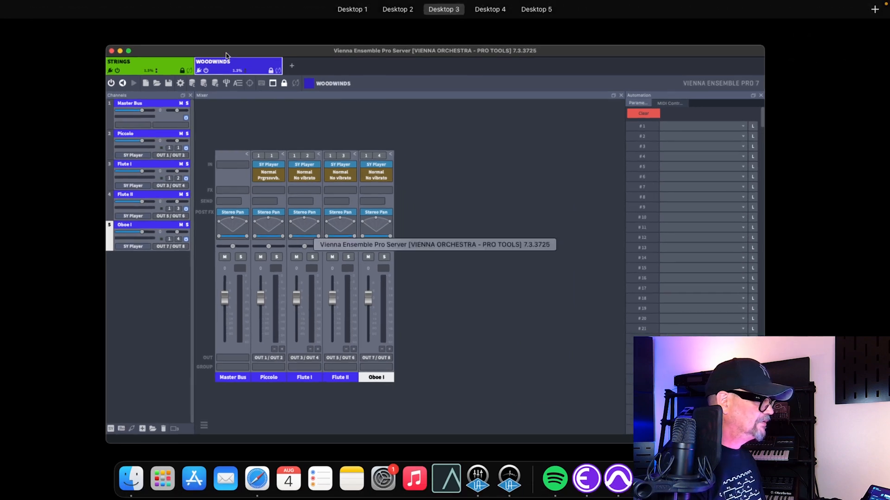
pyautogui.hotkey('ctrl', 'Up')
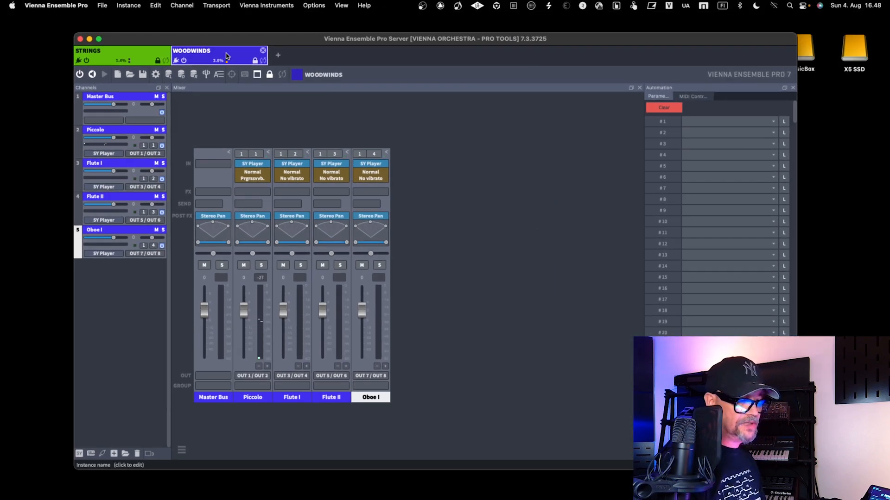
pyautogui.click(254, 179)
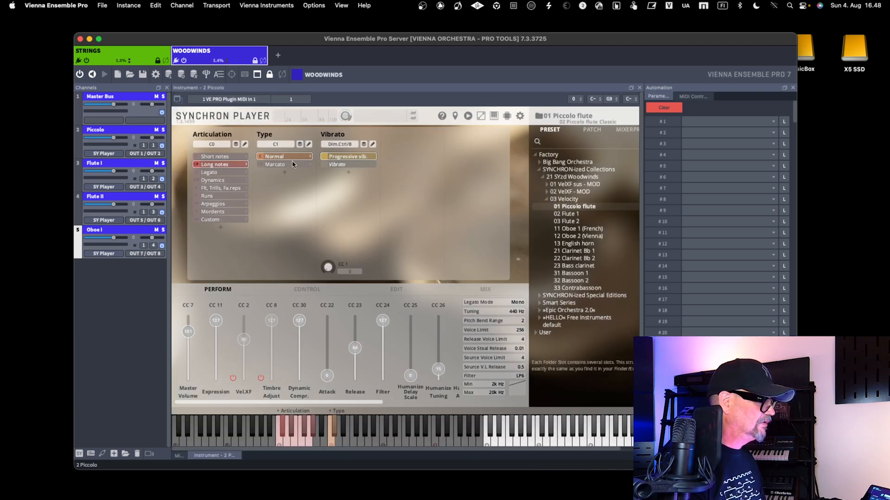
pyautogui.click(178, 455)
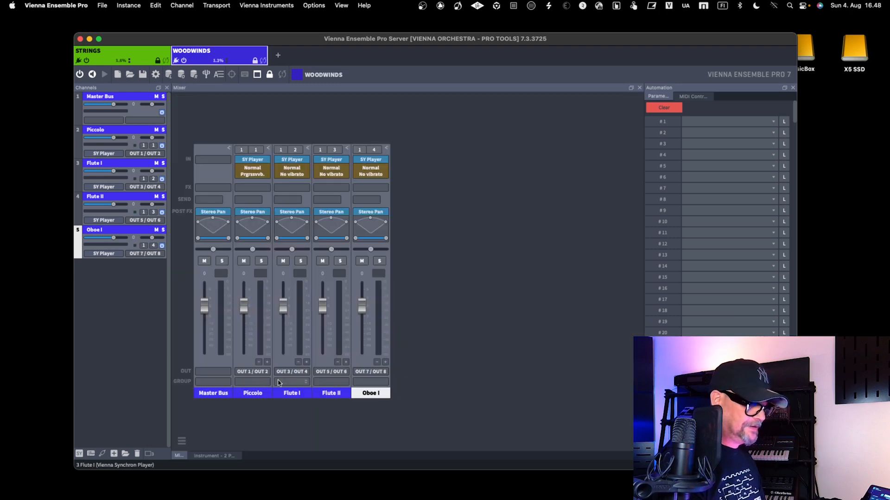
# Step: Switch to Pro Tools and set the VSL Oboe I track's MIDI output to VSL Piccolo's Vienna Ensemble Pro 1 2 Port A, channel-4
pyautogui.press('super+Tab')
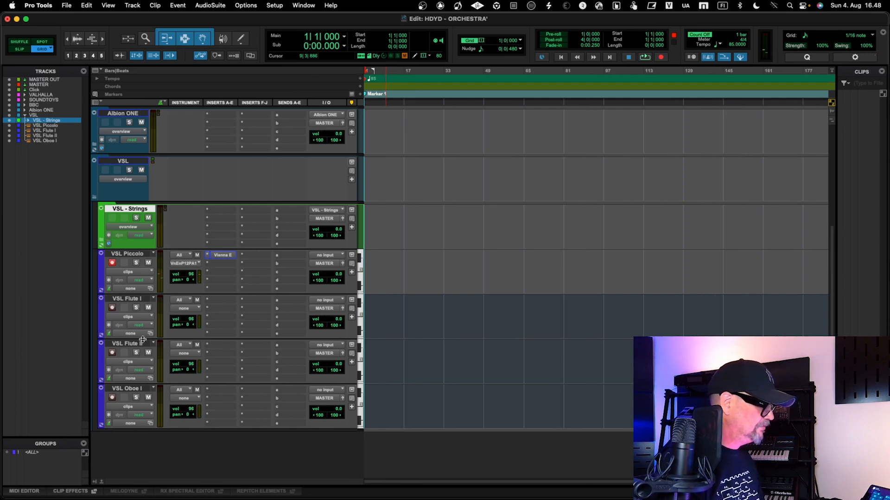
pyautogui.click(186, 399)
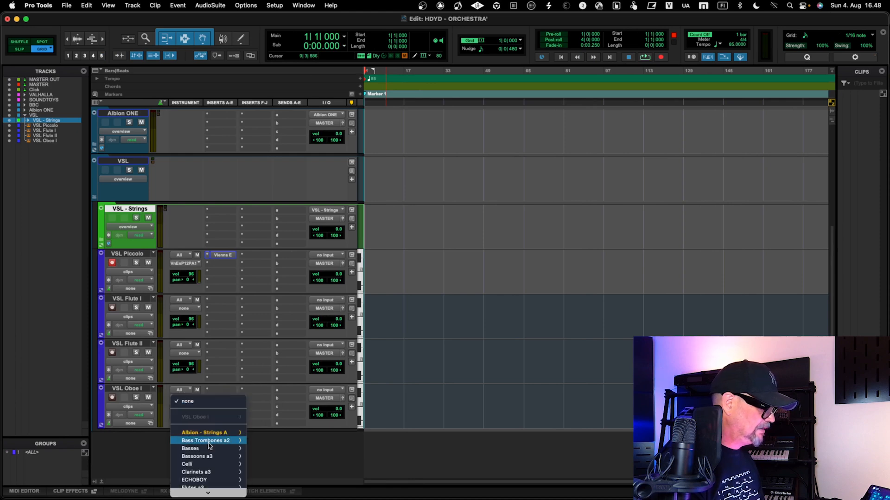
pyautogui.scroll(-2, 221, 442)
pyautogui.moveTo(219, 477)
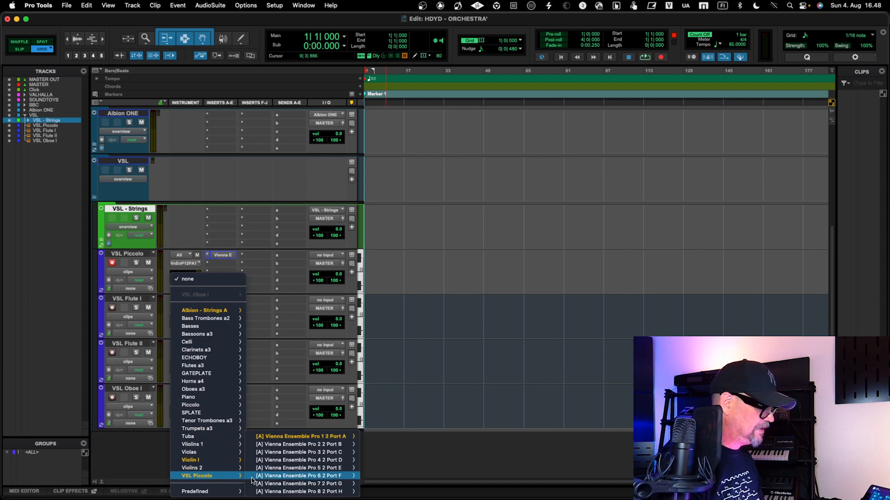
pyautogui.moveTo(320, 438)
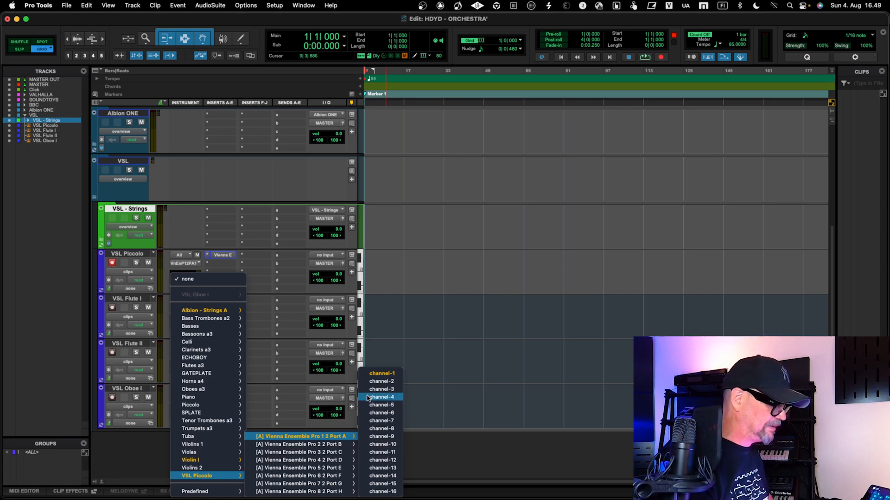
pyautogui.click(381, 398)
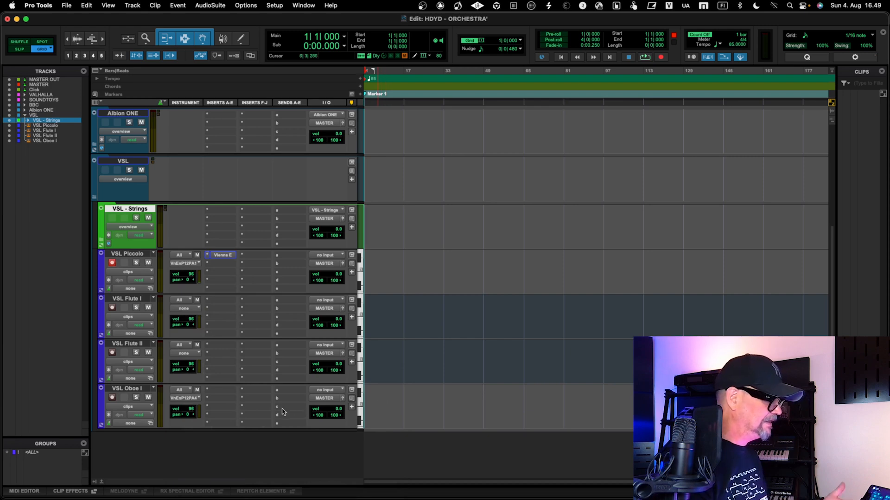
# Step: Set the VSL Oboe I track's audio input to plug-in output Out 7/8 of Vienna Ensemble Pro - VSL Piccolo - Insert a
pyautogui.click(325, 391)
pyautogui.moveTo(334, 406)
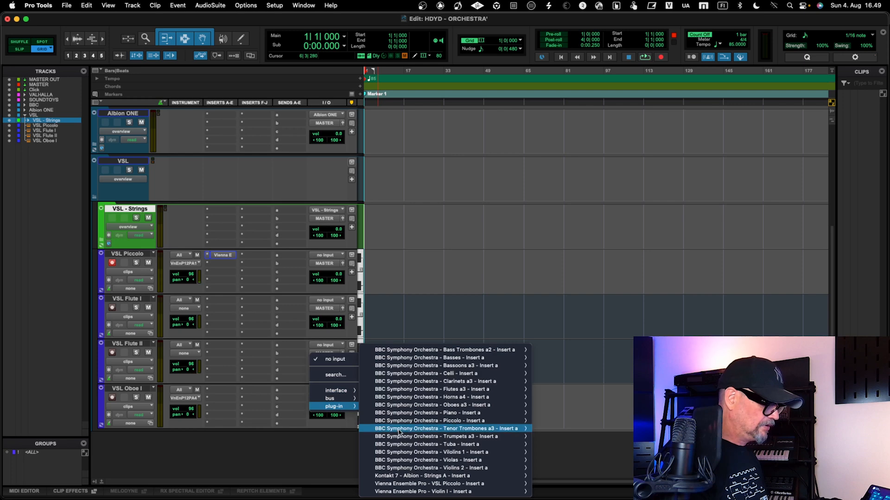
pyautogui.moveTo(432, 492)
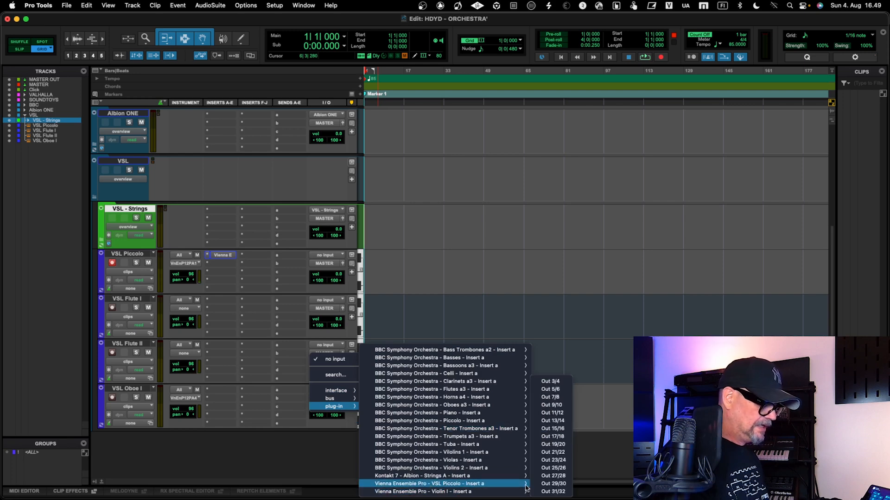
pyautogui.click(566, 397)
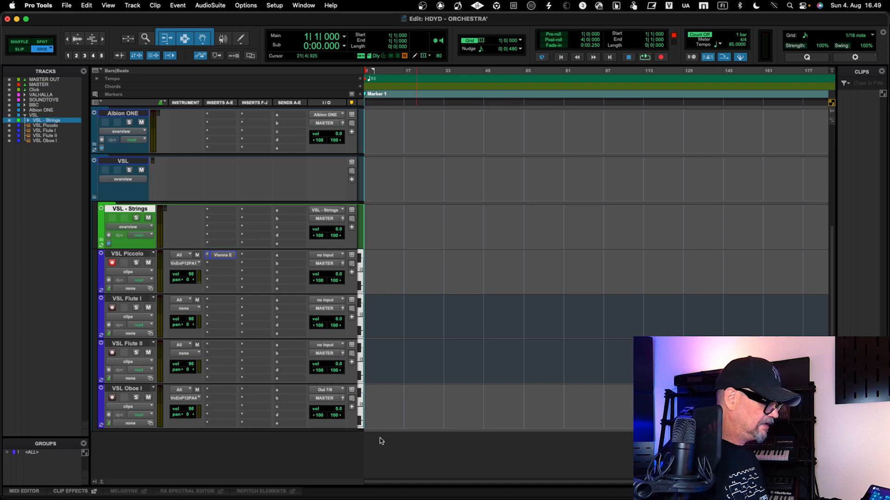
# Step: Check the Oboe I channel's output and signal in Vienna Ensemble Pro's WOODWINDS mixer against the Pro Tools track, ending in Pro Tools
pyautogui.hotkey('ctrl', 'Right')
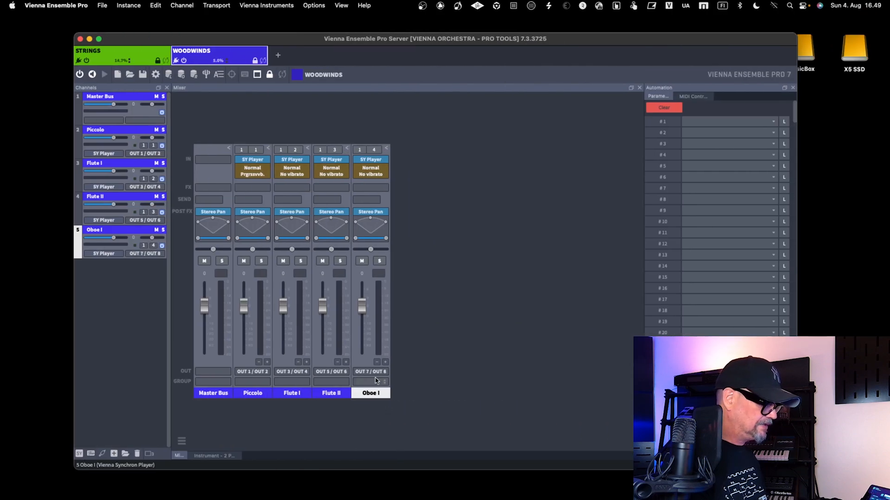
pyautogui.hotkey('ctrl', 'Left')
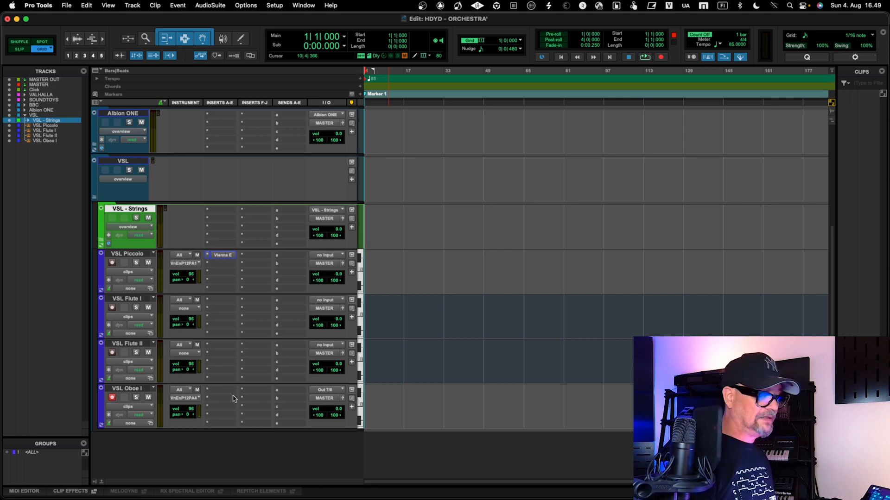
pyautogui.hotkey('ctrl', 'Right')
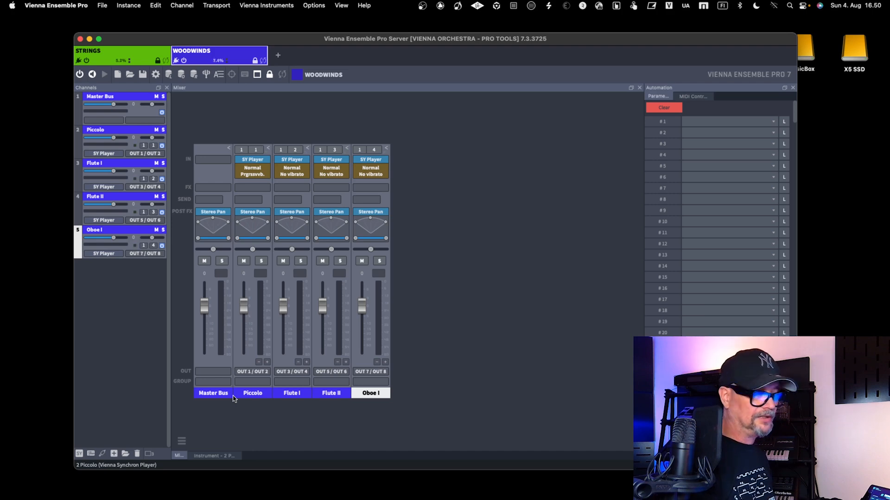
pyautogui.press('super+Tab')
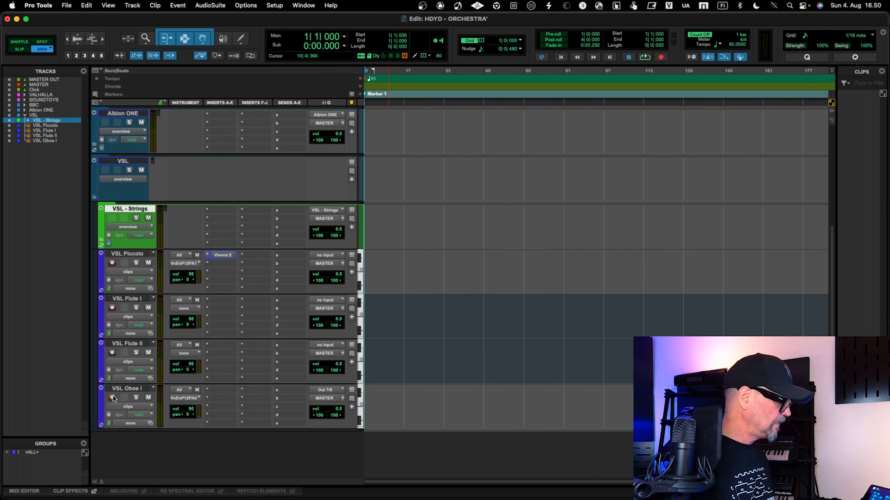
# Step: Move the tracks VSL Piccolo through VSL Oboe I into a new stereo routing folder named "VSL - Woods", routing them to it, and collapse the folder
pyautogui.click(100, 271)
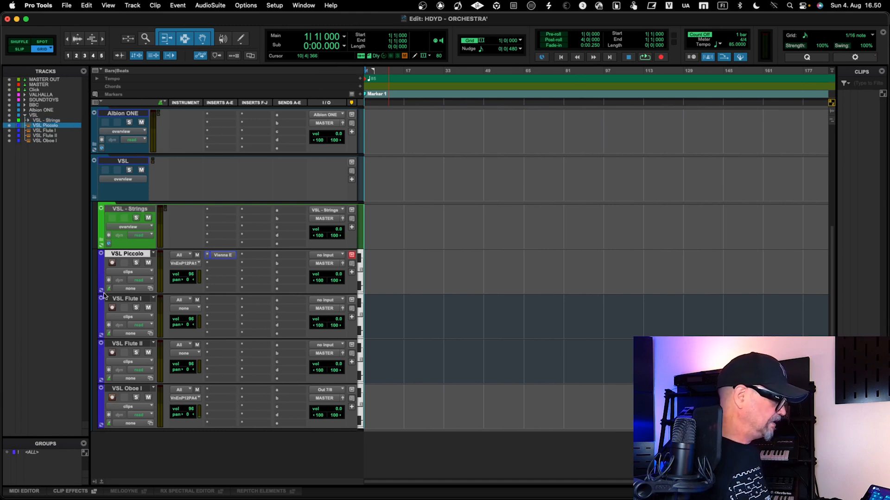
pyautogui.keyDown('shift'); pyautogui.click(52, 141); pyautogui.keyUp('shift')
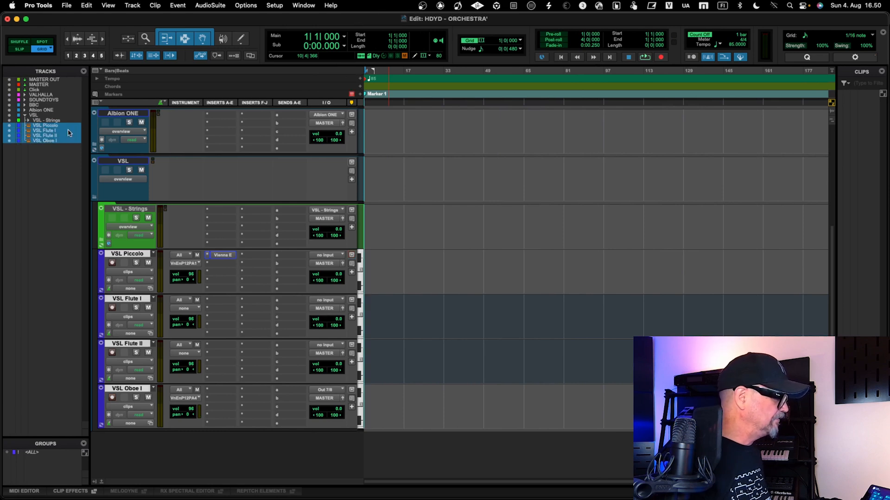
pyautogui.rightClick(69, 133)
pyautogui.moveTo(132, 167)
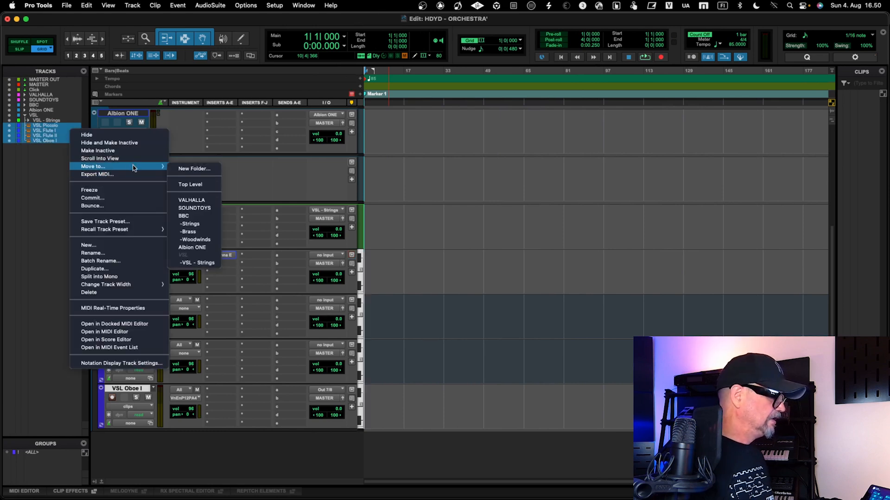
pyautogui.click(187, 169)
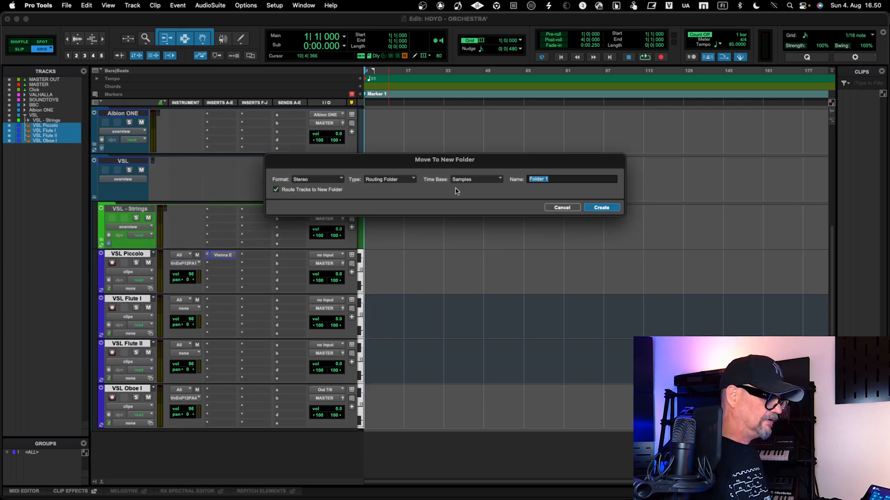
pyautogui.write('VSL - Woods')
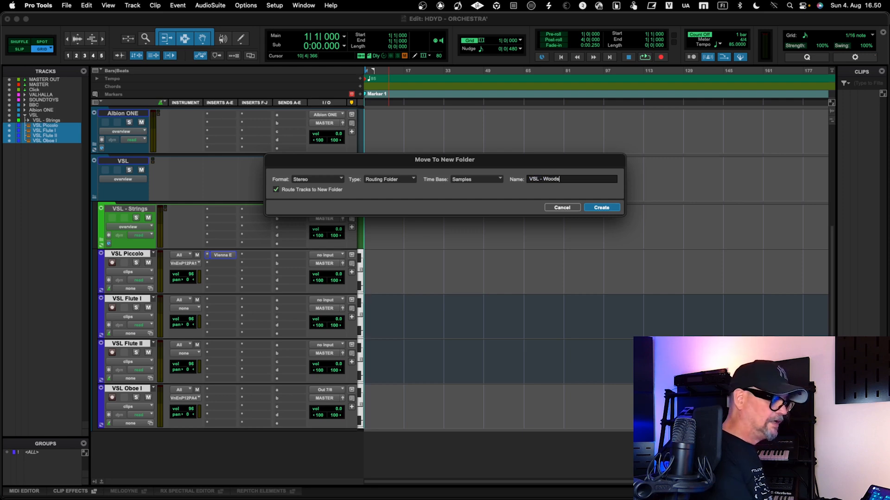
pyautogui.press('Return')
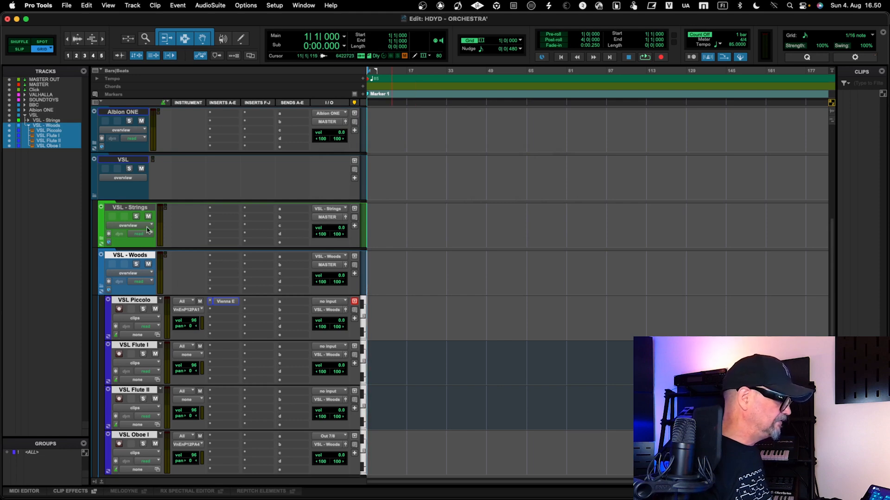
pyautogui.click(101, 287)
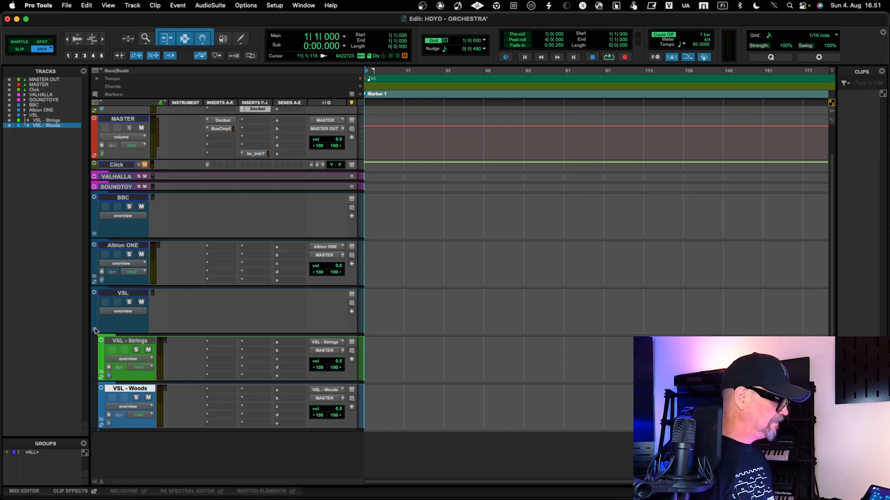
# Step: Expand the Strings folder inside BBC, view the BBC Symphony Orchestra plug-in on Vilolins 1, and close its window
pyautogui.scroll(2, 158, 312)
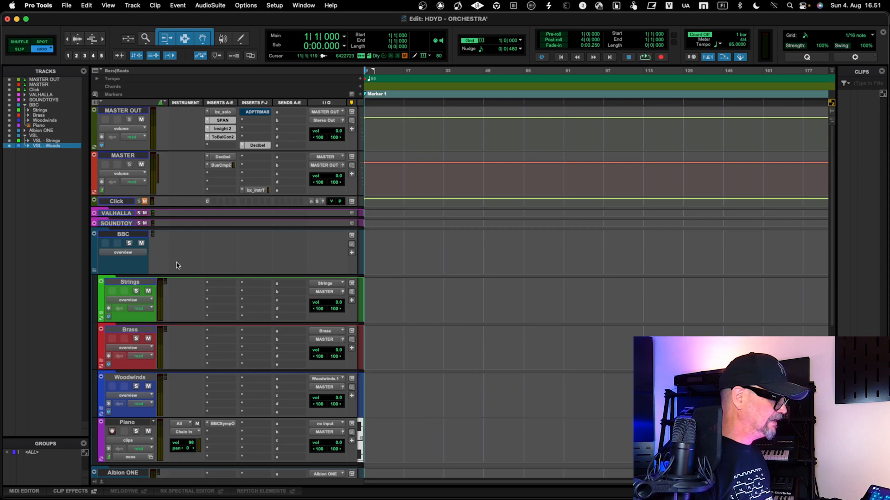
pyautogui.scroll(-3, 176, 266)
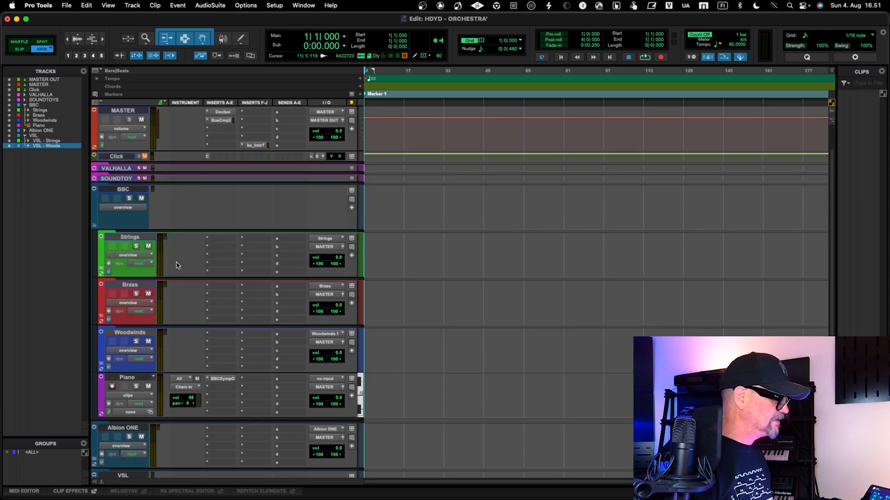
pyautogui.click(103, 271)
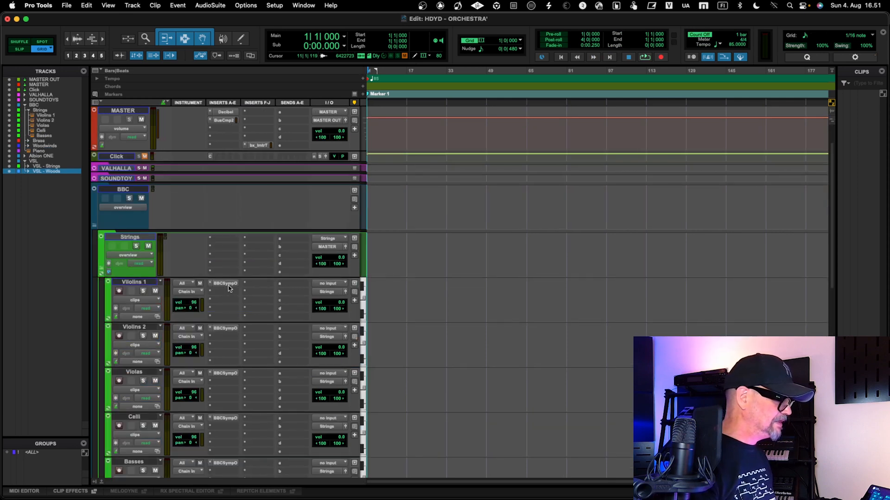
pyautogui.click(225, 283)
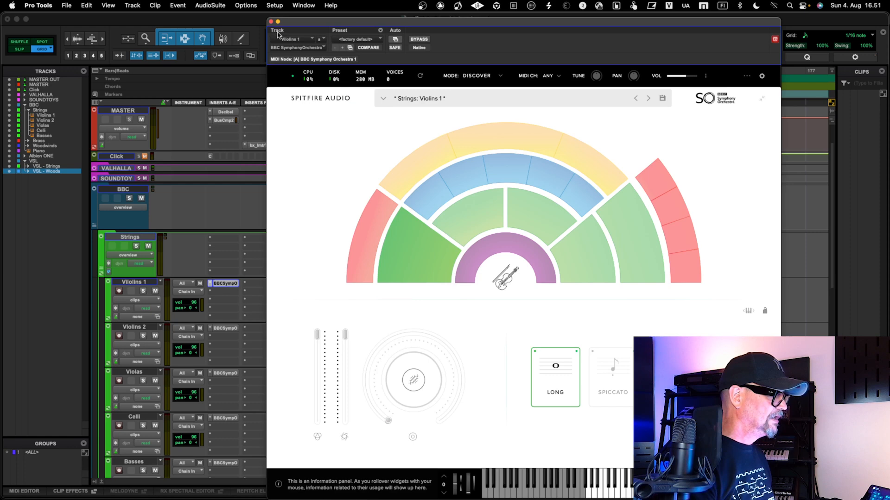
pyautogui.click(272, 21)
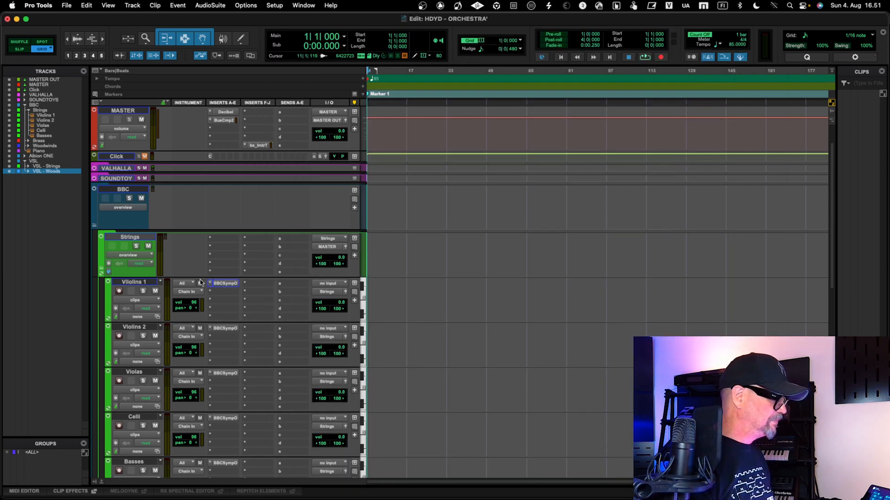
# Step: Make the tracks Vilolins 1 through Basses in the BBC Strings folder inactive, then collapse and reopen the folder
pyautogui.click(60, 116)
pyautogui.keyDown('shift'); pyautogui.click(59, 135); pyautogui.keyUp('shift')
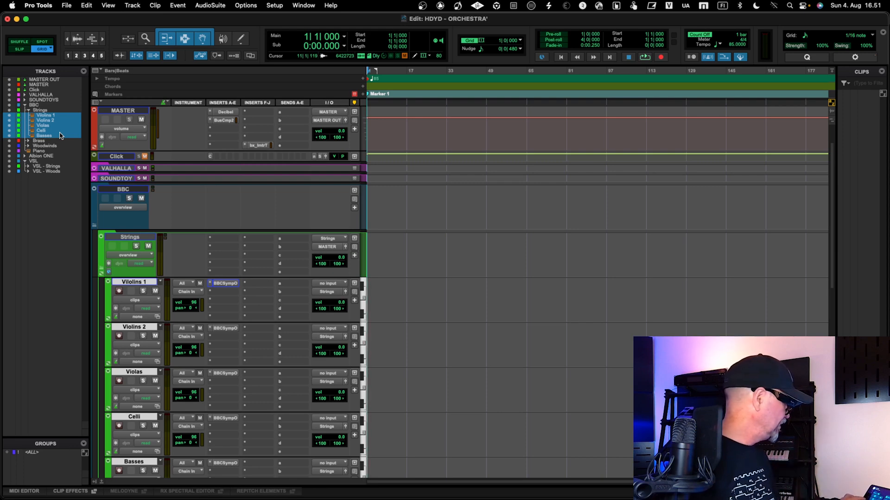
pyautogui.press('super+alt+shift+i')
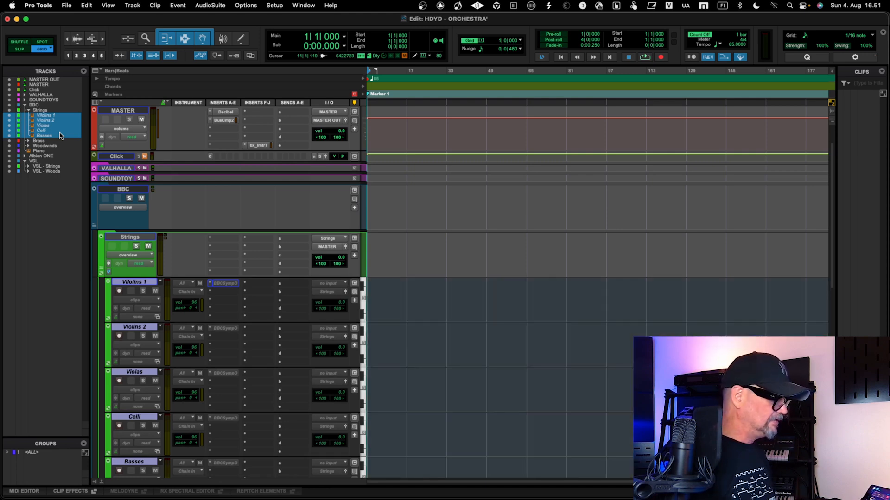
pyautogui.click(101, 269)
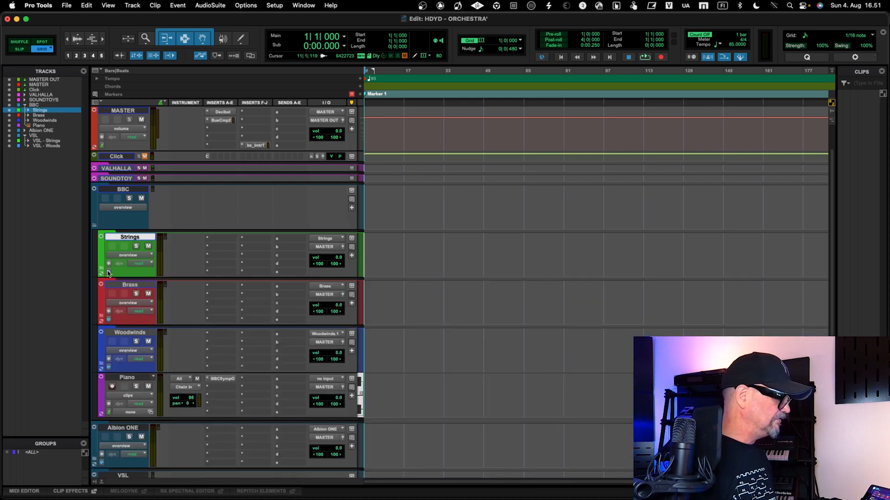
pyautogui.click(101, 270)
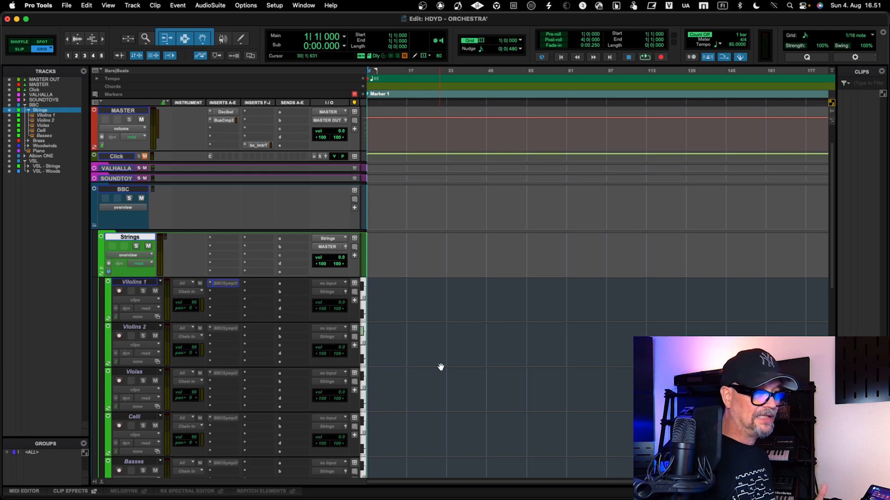
# Step: Make the inactive Violins 2 track in the BBC Strings folder active again
pyautogui.scroll(-4, 441, 363)
pyautogui.scroll(-2, 441, 367)
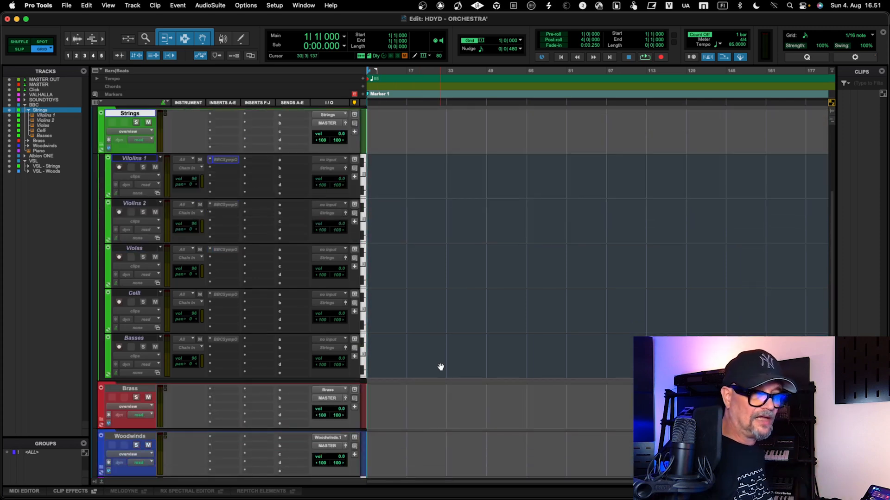
pyautogui.click(445, 336)
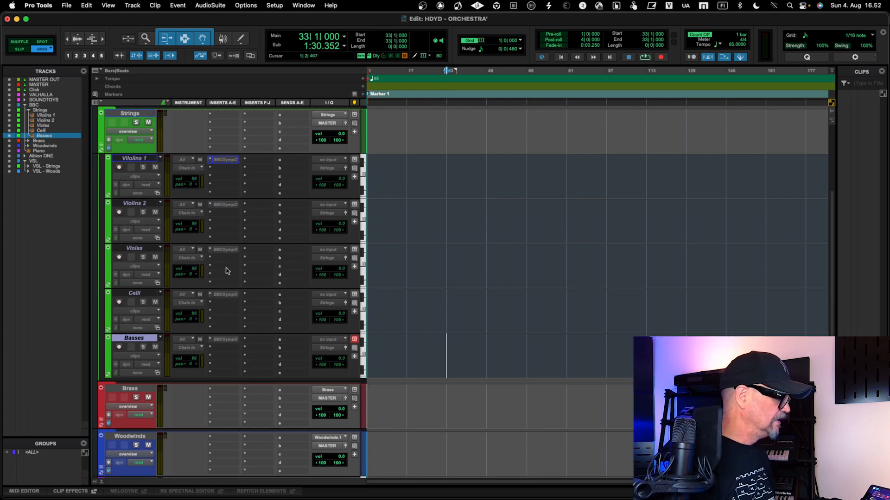
pyautogui.click(136, 205)
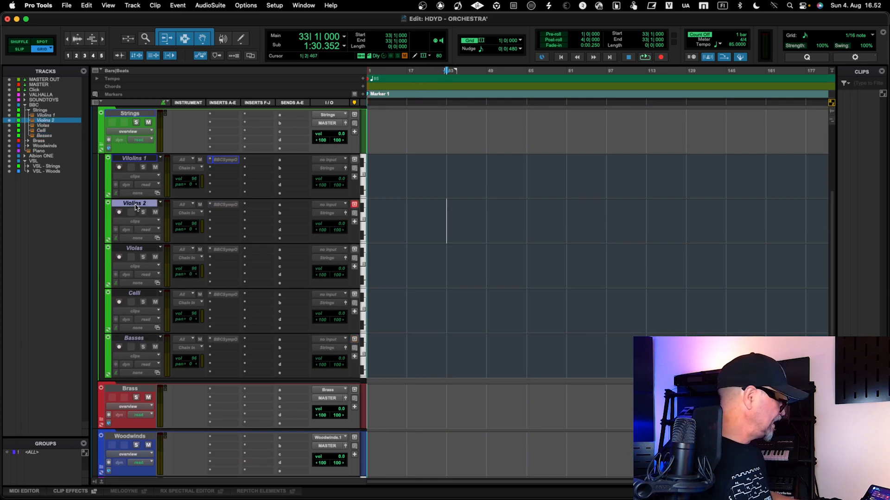
pyautogui.press('ctrl+super+a')
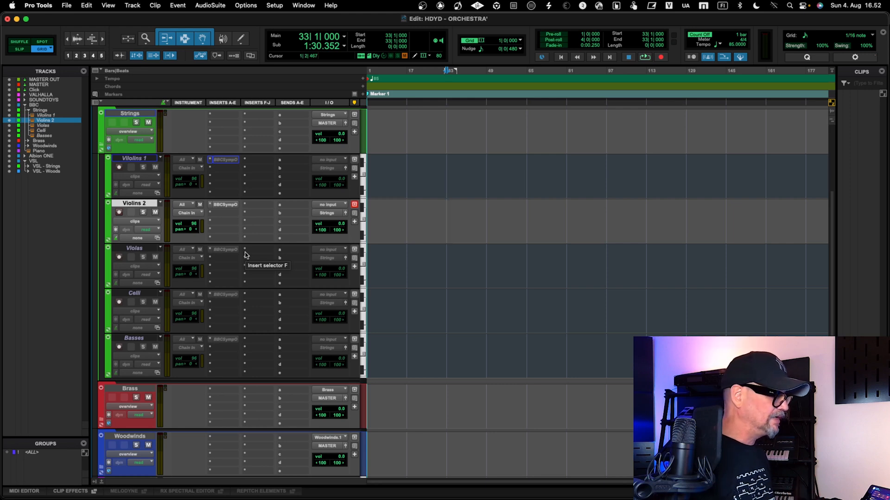
# Step: Increase the track height of the VALHALLA folder and open it to reveal its reverb and delay tracks
pyautogui.scroll(3, 230, 235)
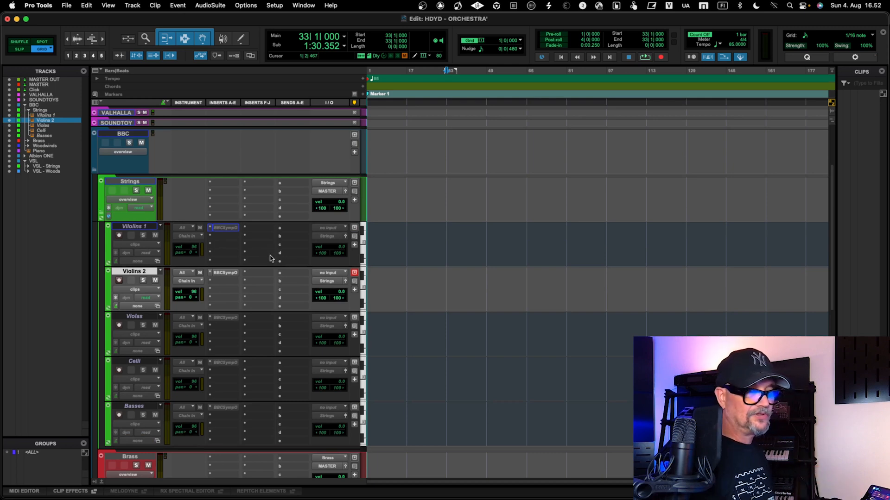
pyautogui.scroll(1, 271, 258)
pyautogui.scroll(4, 200, 218)
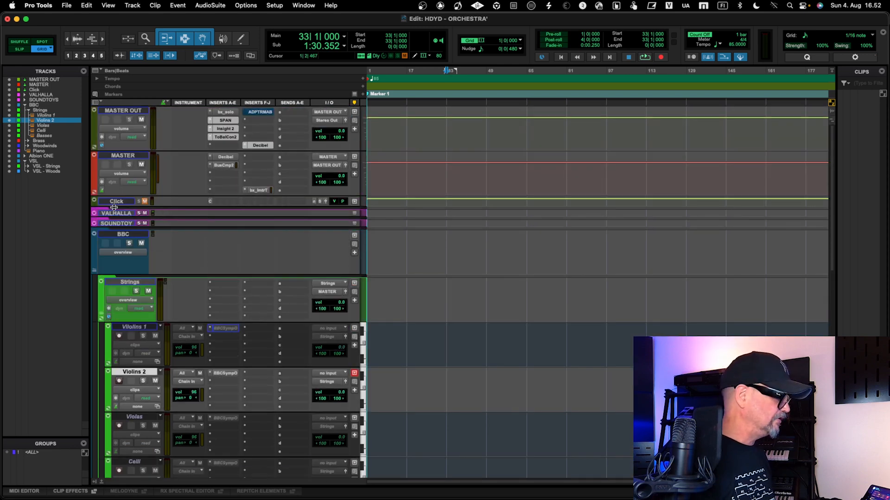
pyautogui.rightClick(96, 215)
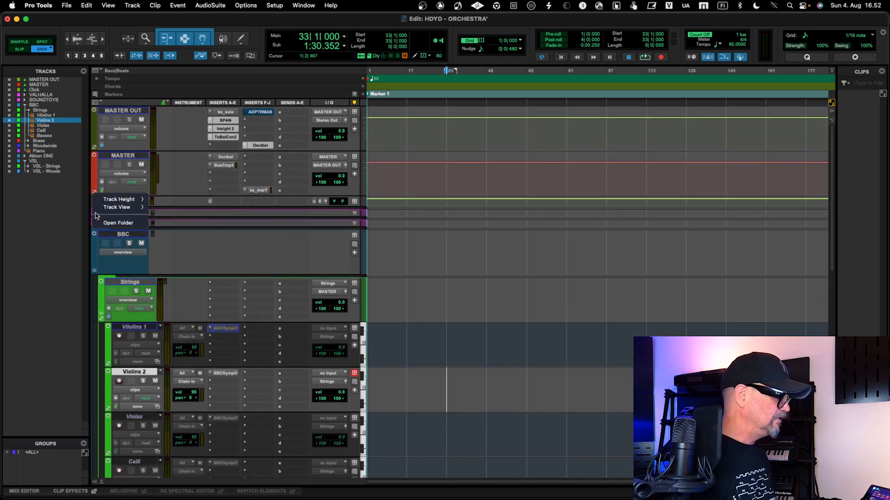
pyautogui.click(209, 263)
pyautogui.rightClick(96, 216)
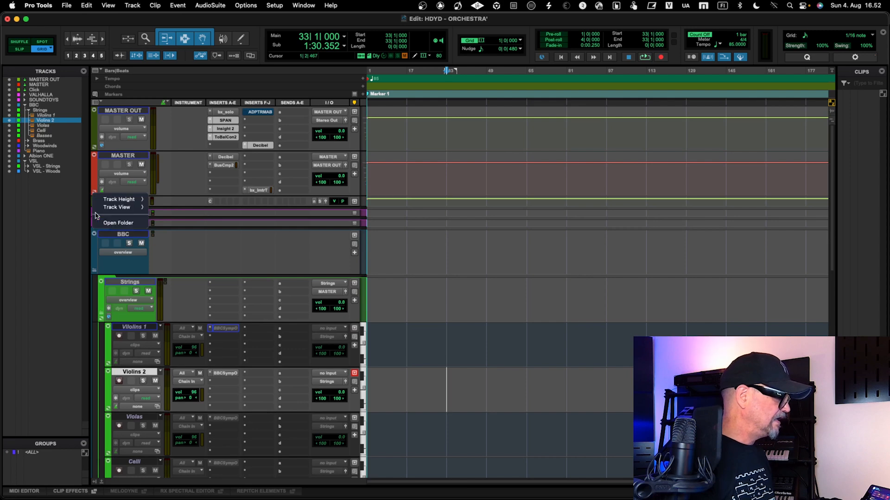
pyautogui.moveTo(125, 207)
pyautogui.click(201, 250)
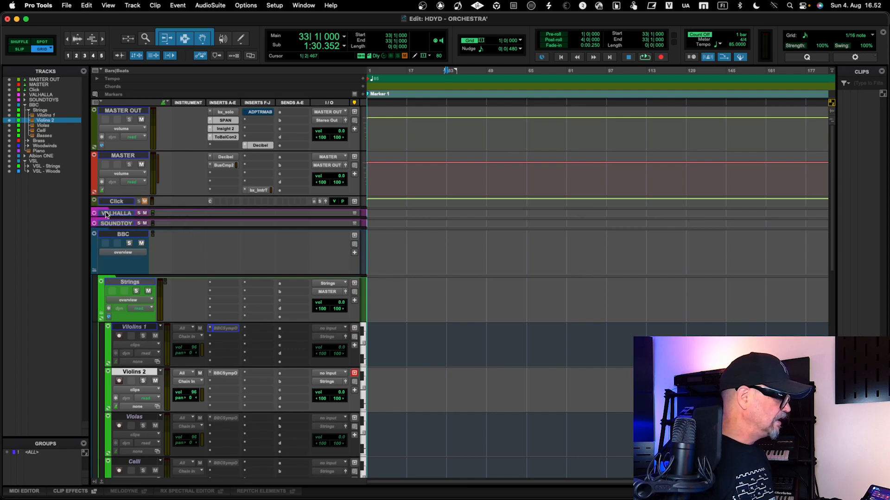
pyautogui.click(96, 216)
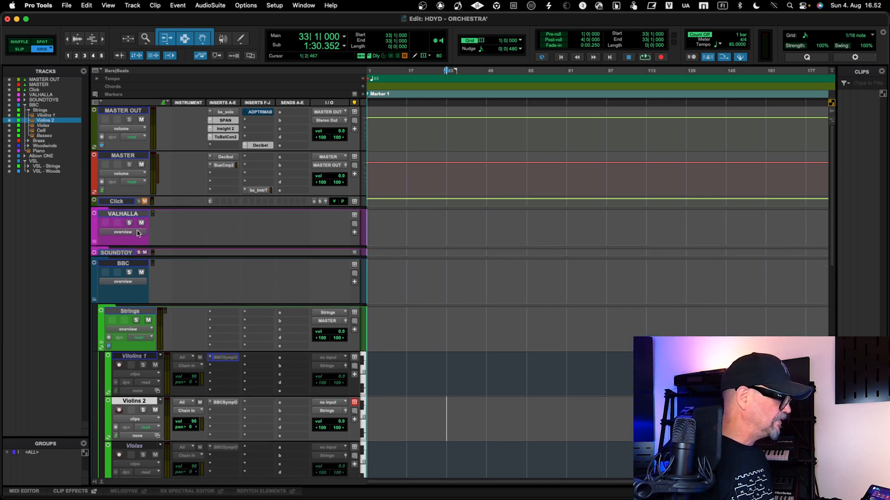
pyautogui.click(94, 241)
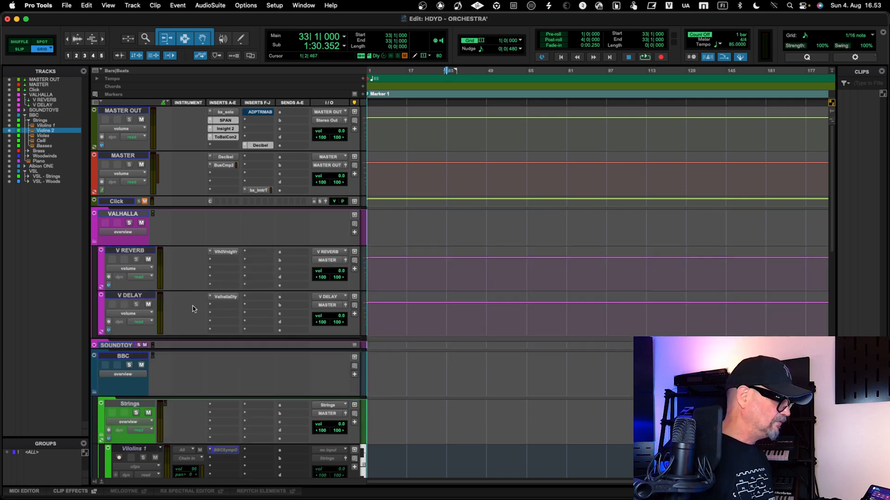
# Step: Add a send from Violins 2 to the V REVERB bus, raise its level to about +0.4 dB, and close the send window
pyautogui.scroll(-6, 220, 349)
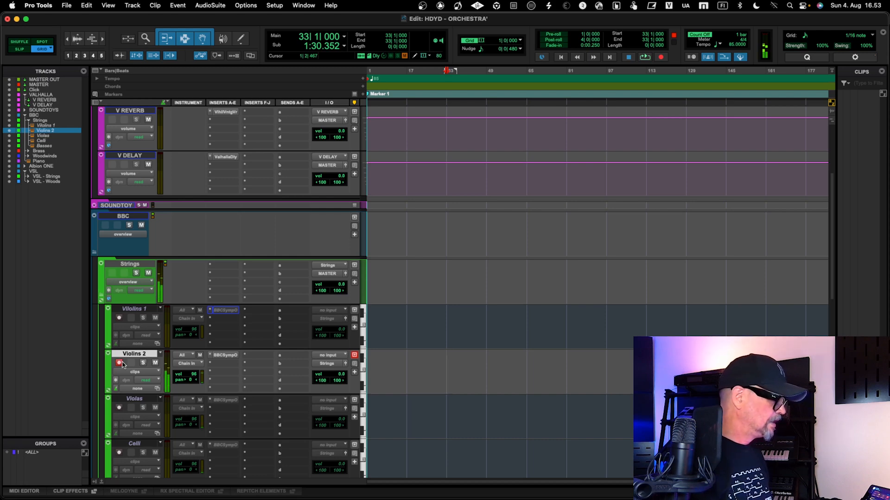
pyautogui.click(293, 356)
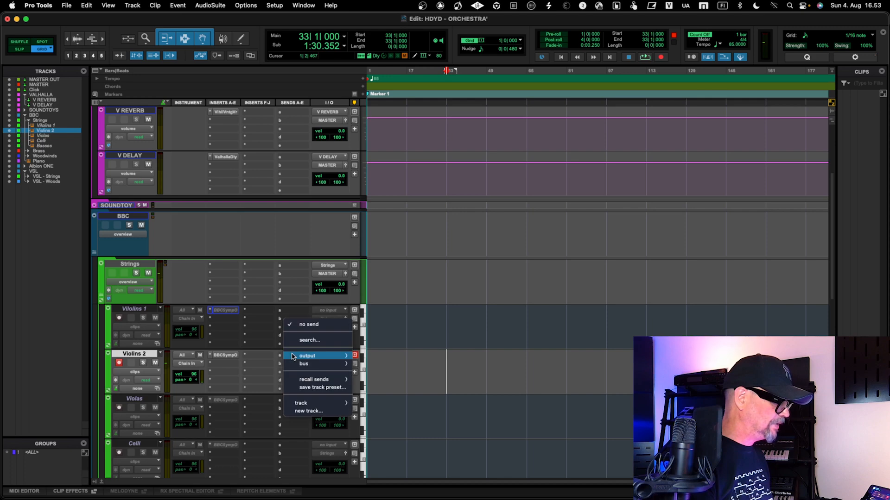
pyautogui.moveTo(313, 355)
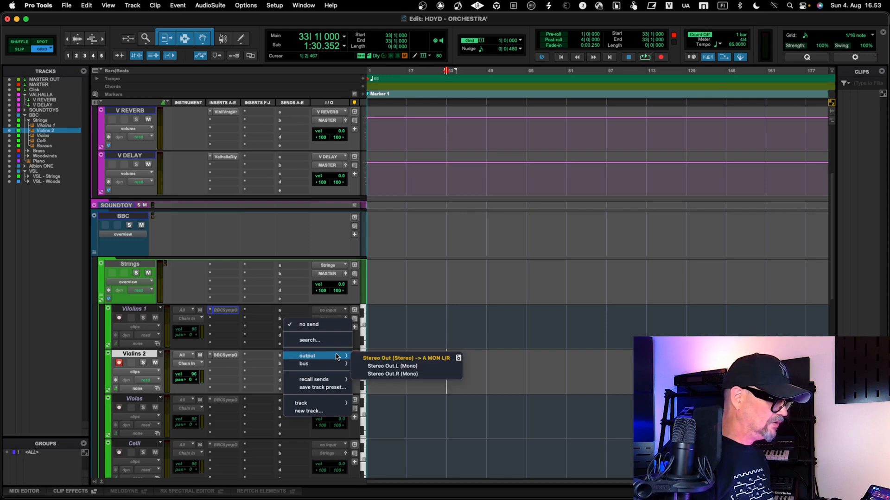
pyautogui.moveTo(337, 363)
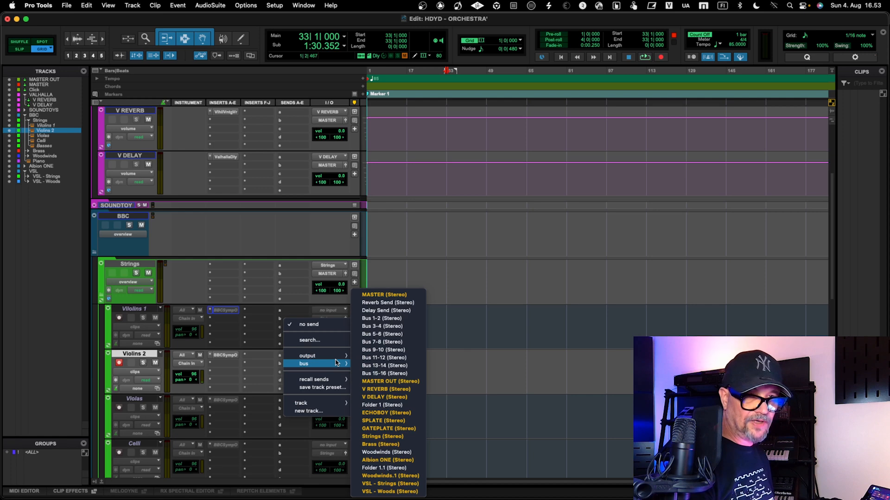
pyautogui.click(377, 390)
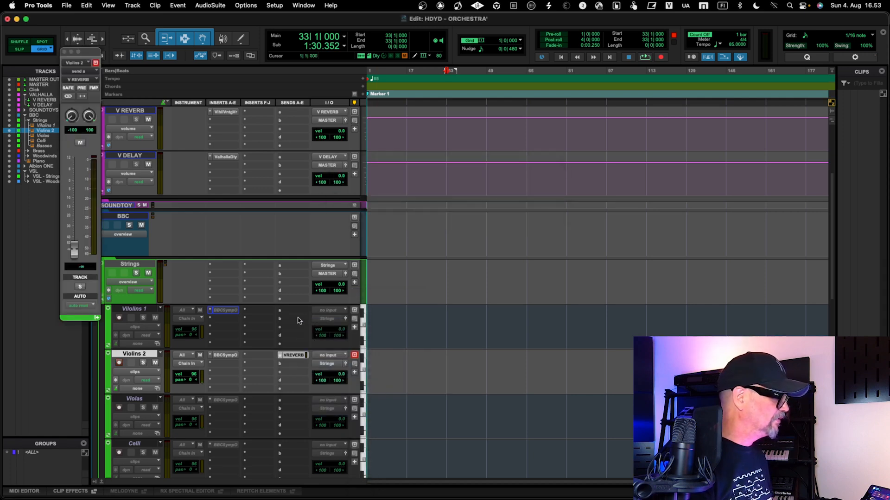
pyautogui.moveTo(78, 251); pyautogui.dragTo(87, 181)
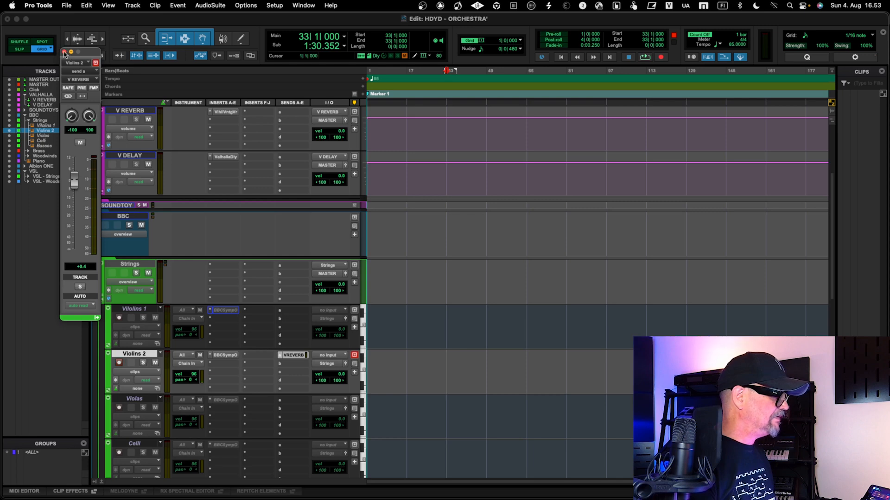
pyautogui.click(65, 52)
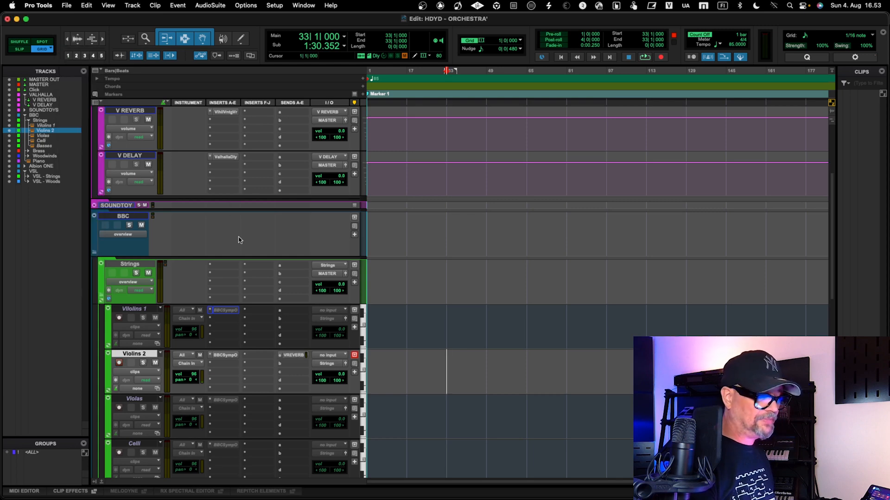
pyautogui.scroll(5, 239, 240)
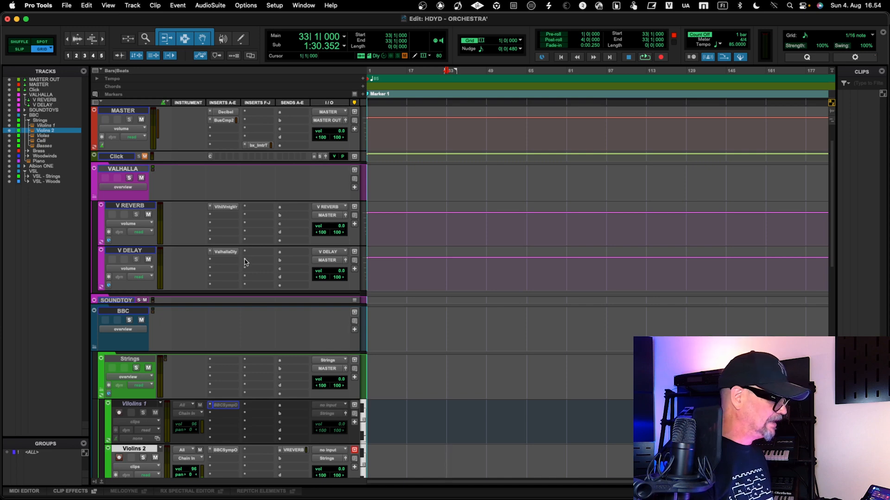
pyautogui.scroll(-3, 258, 338)
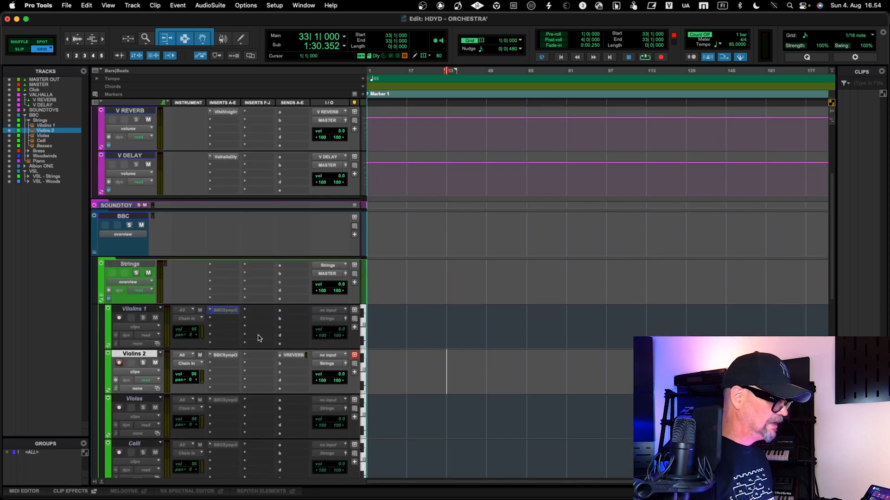
pyautogui.scroll(-3, 259, 338)
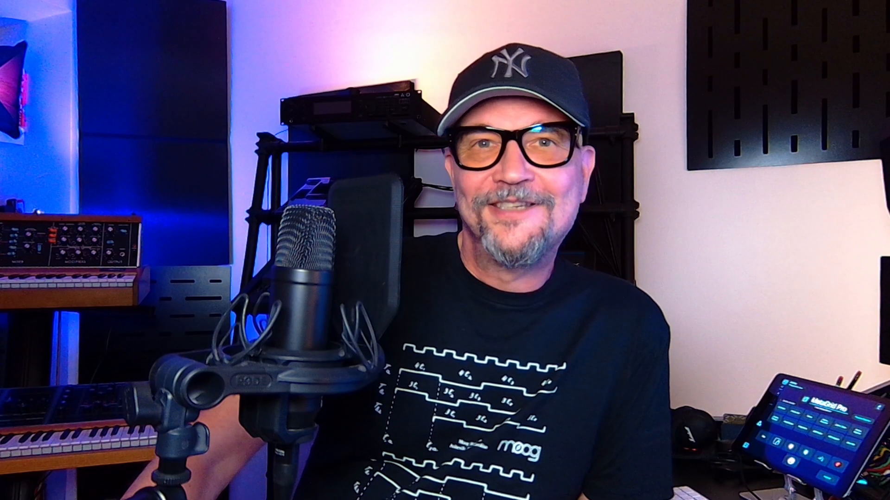